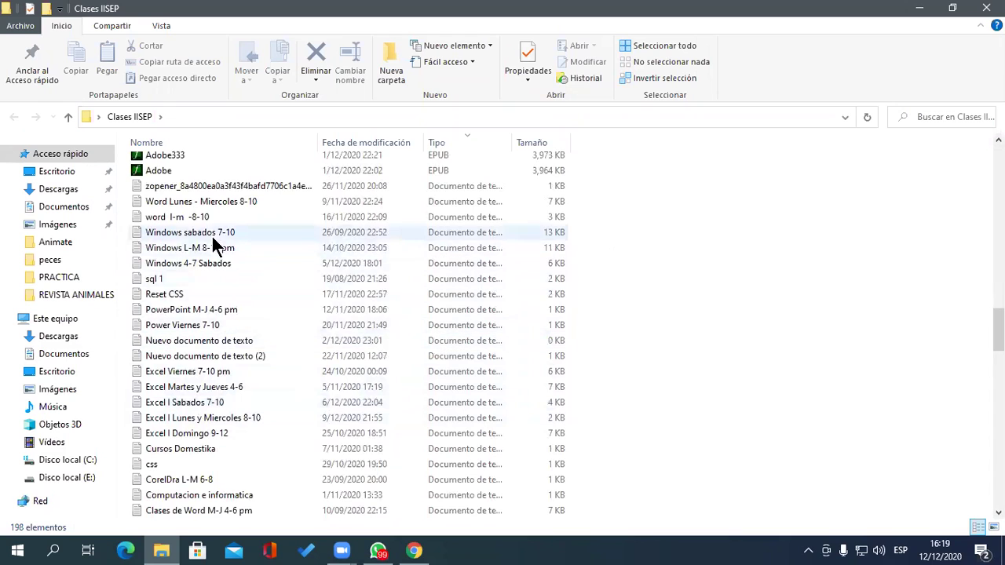
# Step: Open the Windows 4-7 Sabados text file, with the folder window minimized, and go to its LA VISTA DE TAREAS section
pyautogui.click(226, 266)
pyautogui.doubleClick(224, 263)
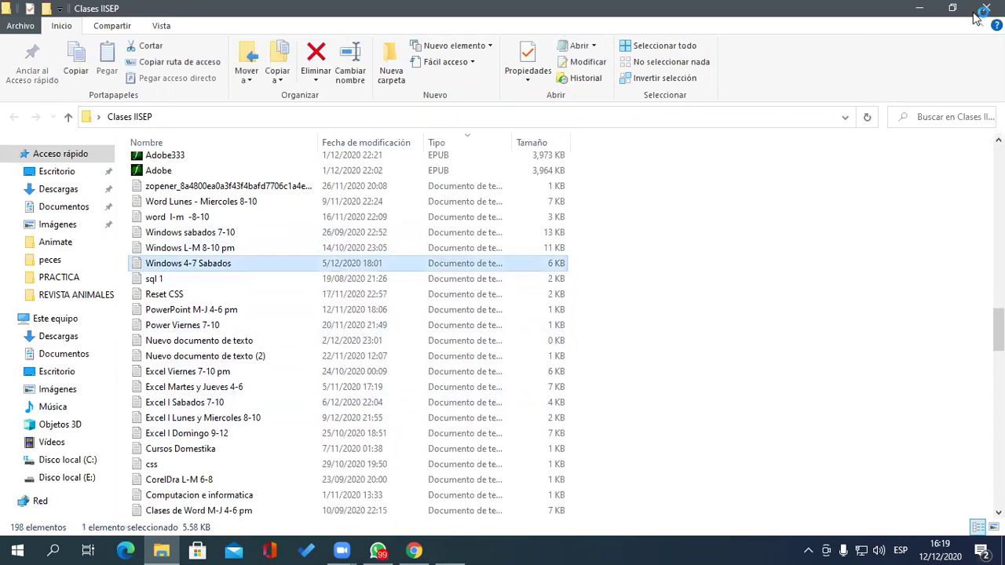
pyautogui.click(920, 9)
pyautogui.scroll(-3, 766, 281)
pyautogui.moveTo(858, 93); pyautogui.dragTo(835, 482)
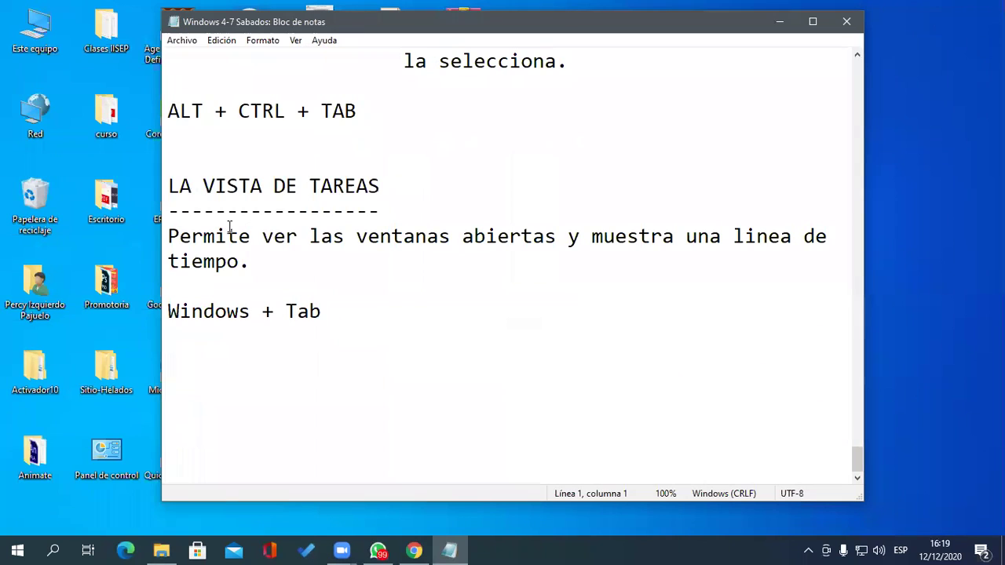
pyautogui.moveTo(170, 187); pyautogui.dragTo(494, 377)
pyautogui.click(493, 385)
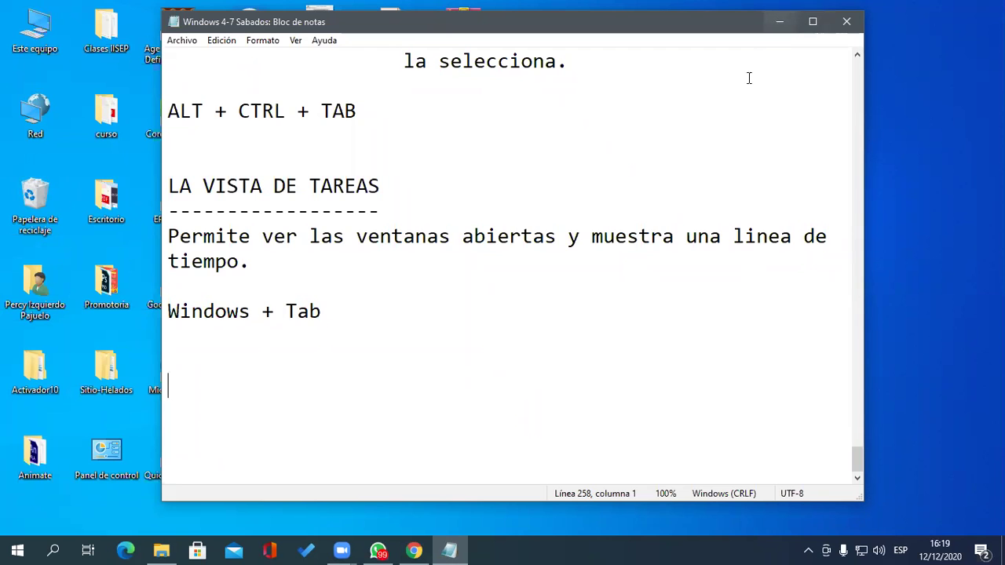
# Step: Minimize the notes window and refresh the desktop
pyautogui.click(779, 23)
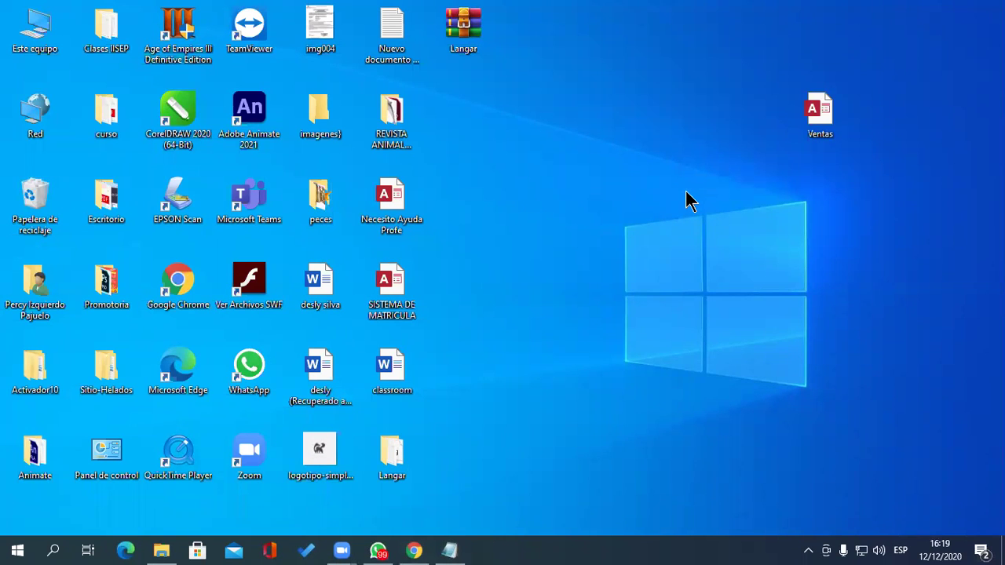
pyautogui.rightClick(579, 162)
pyautogui.click(651, 203)
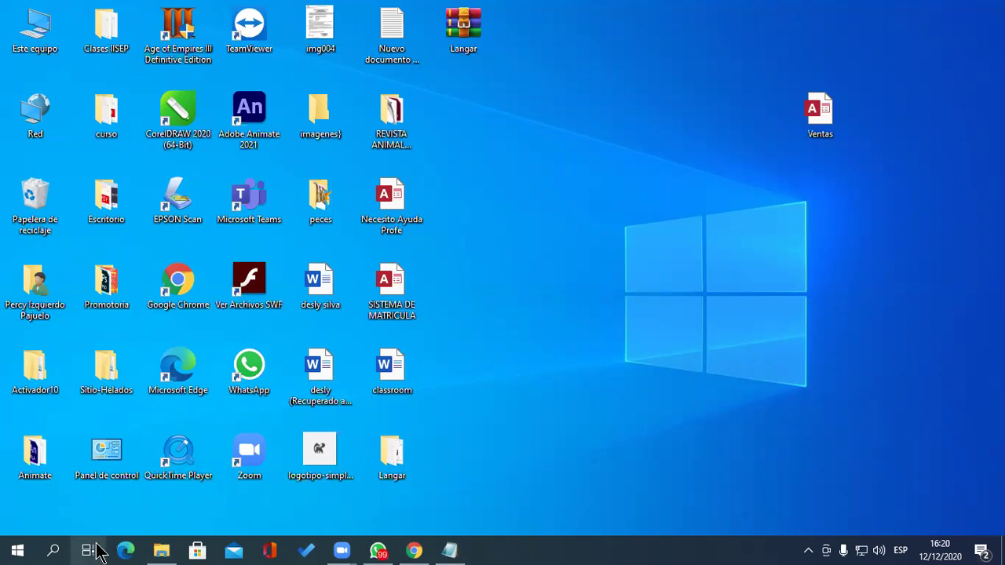
# Step: Hide the Task View button from the taskbar
pyautogui.rightClick(665, 552)
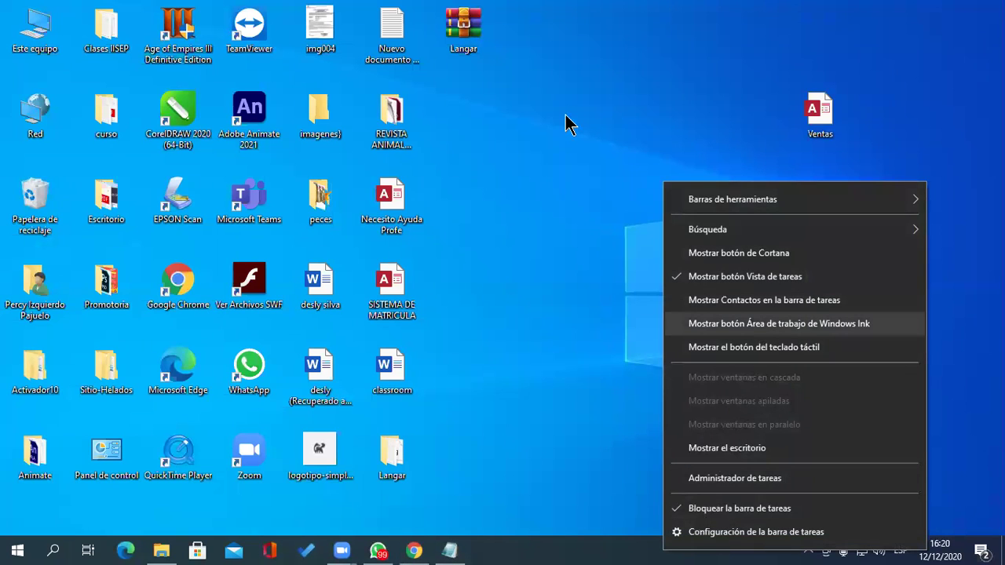
pyautogui.click(651, 550)
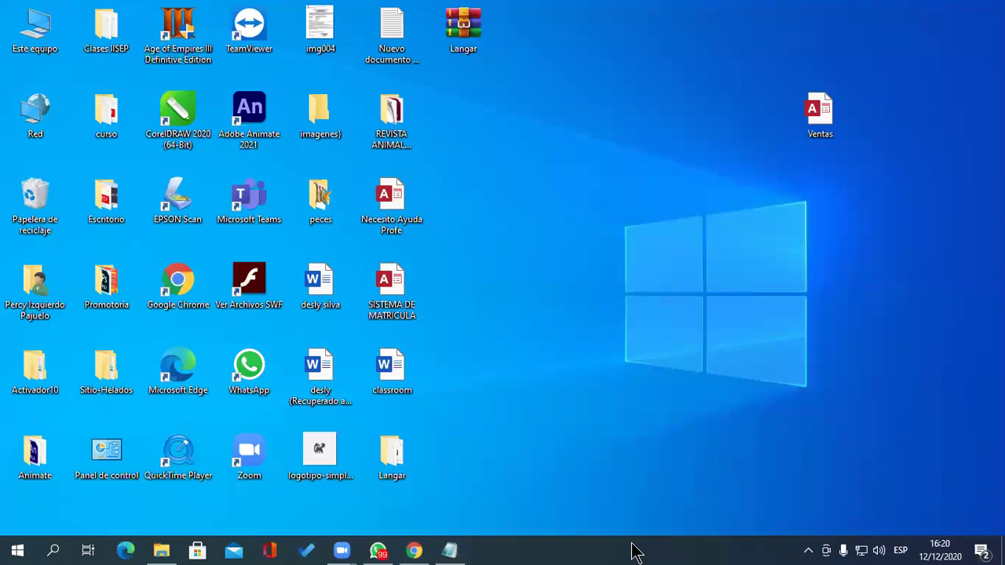
pyautogui.rightClick(645, 544)
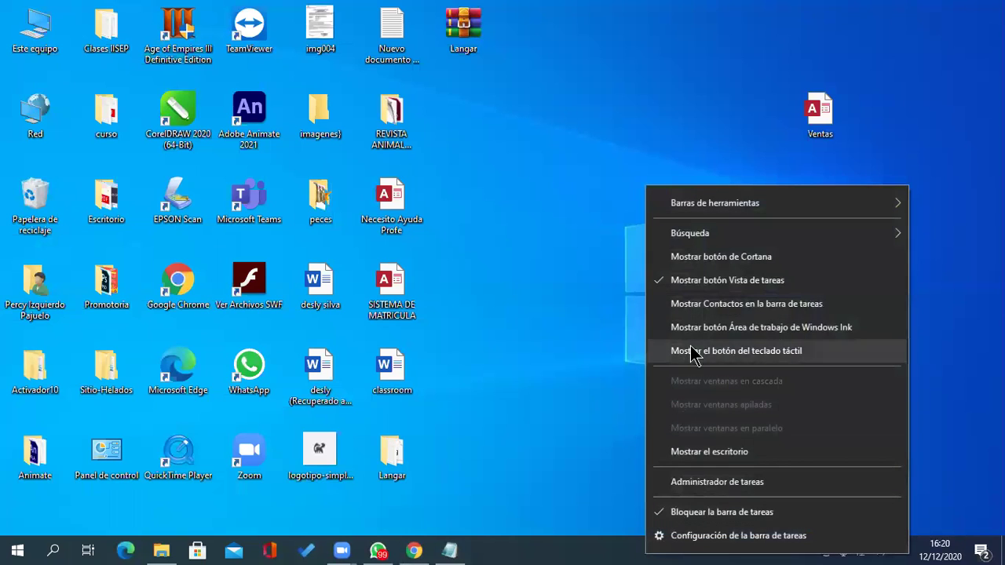
pyautogui.click(797, 282)
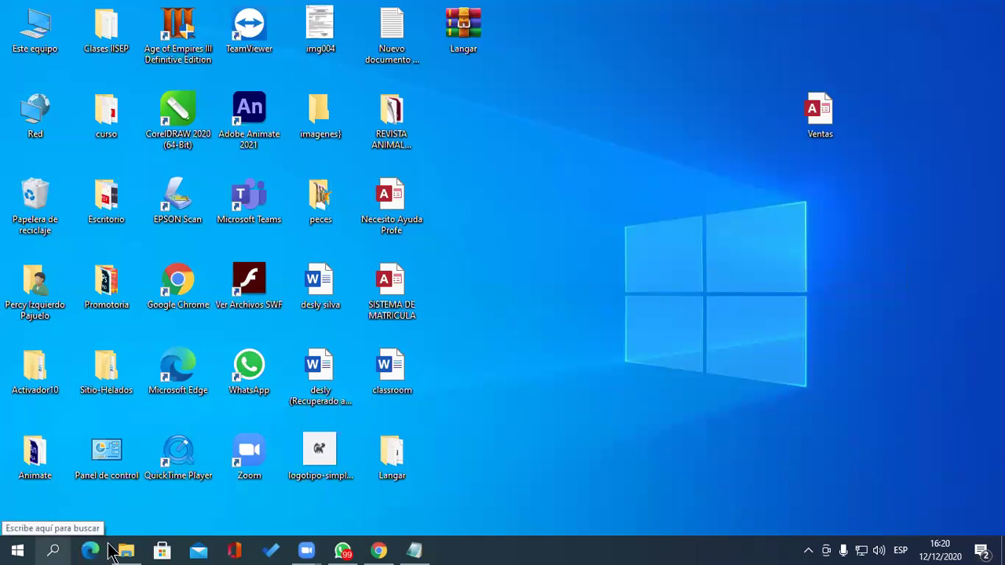
# Step: Set the taskbar search to Oculto so that no search control is displayed
pyautogui.rightClick(580, 551)
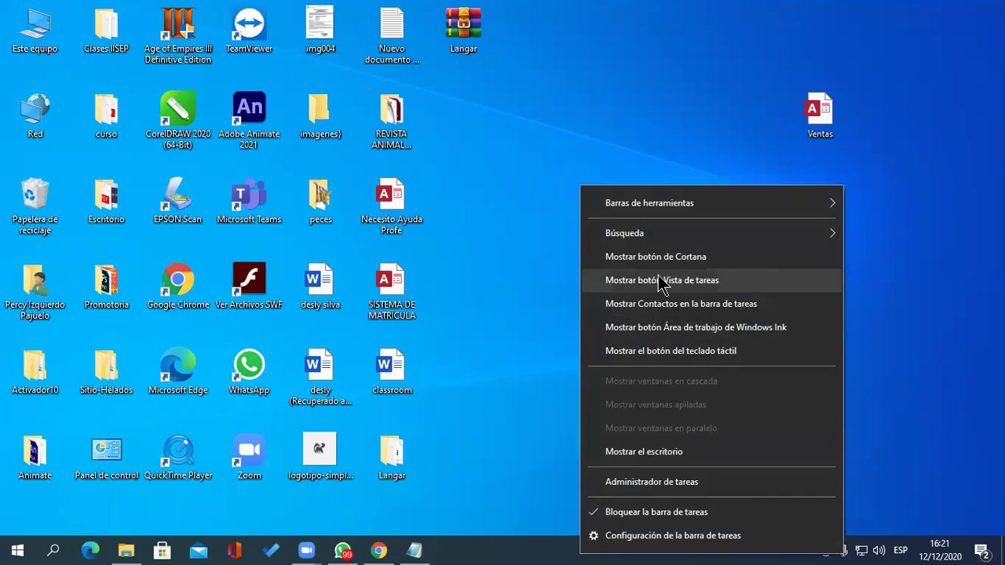
pyautogui.moveTo(678, 238)
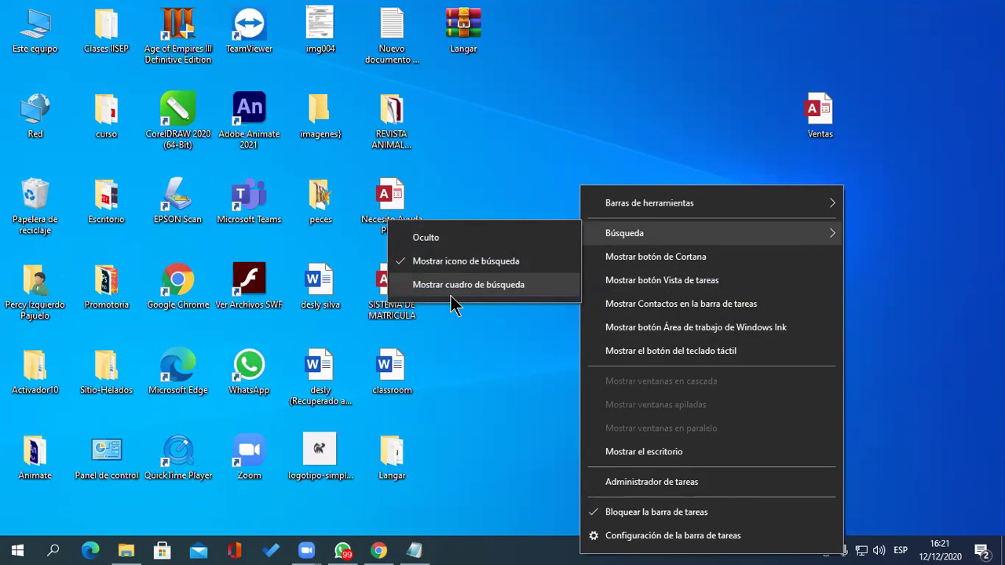
pyautogui.click(465, 239)
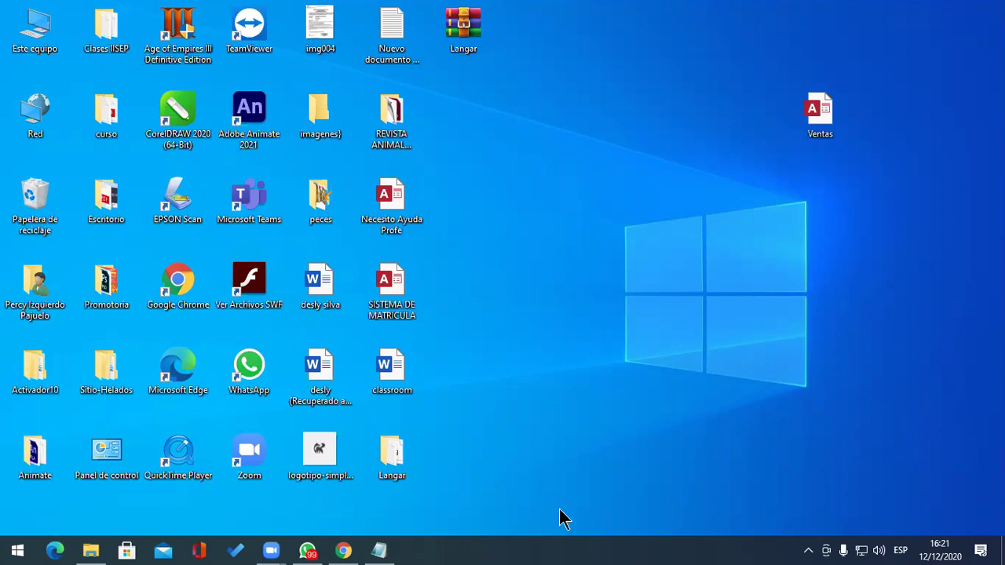
# Step: Display the full search box on the taskbar, then open its search panel and close it again
pyautogui.rightClick(568, 549)
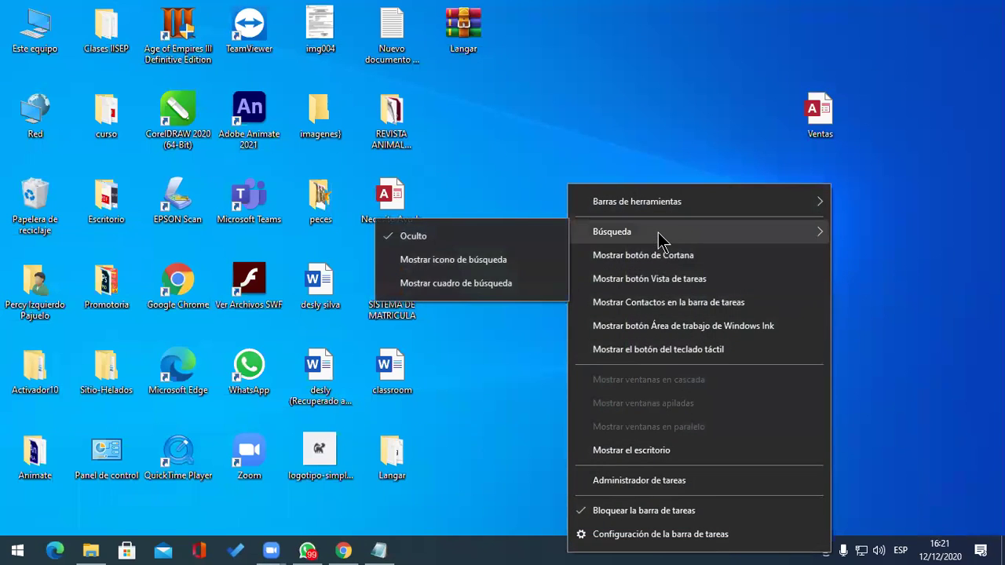
pyautogui.click(446, 283)
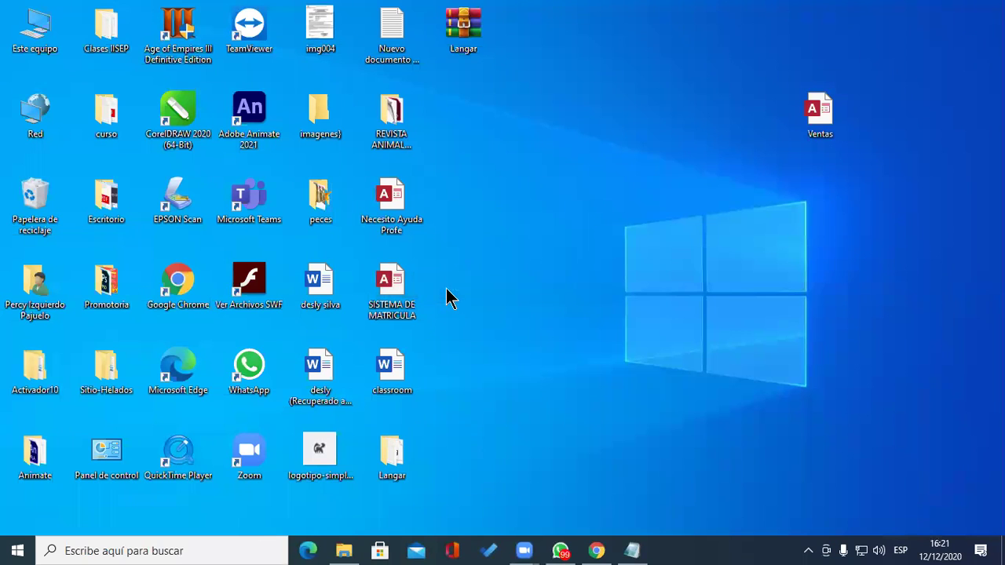
pyautogui.click(238, 550)
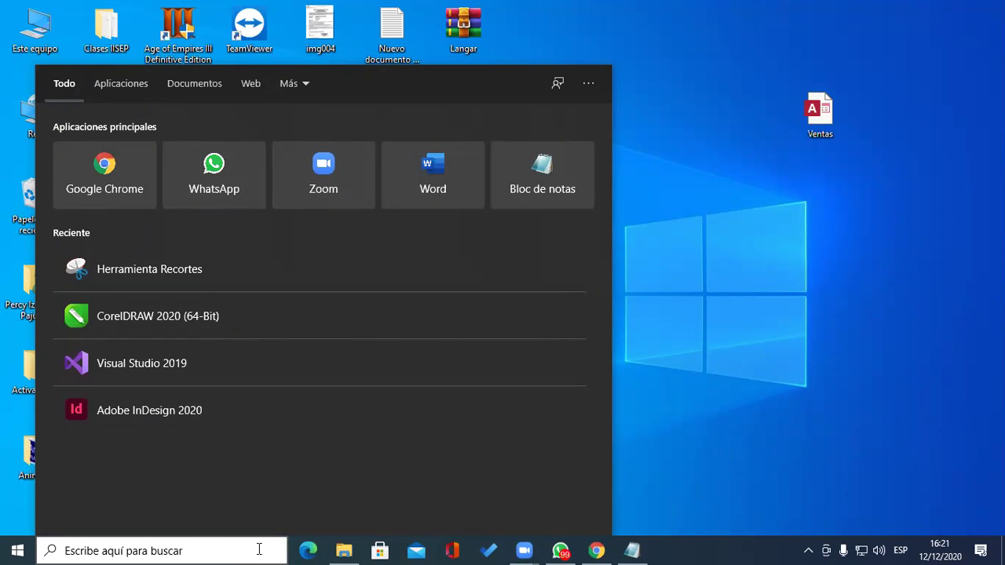
pyautogui.click(682, 200)
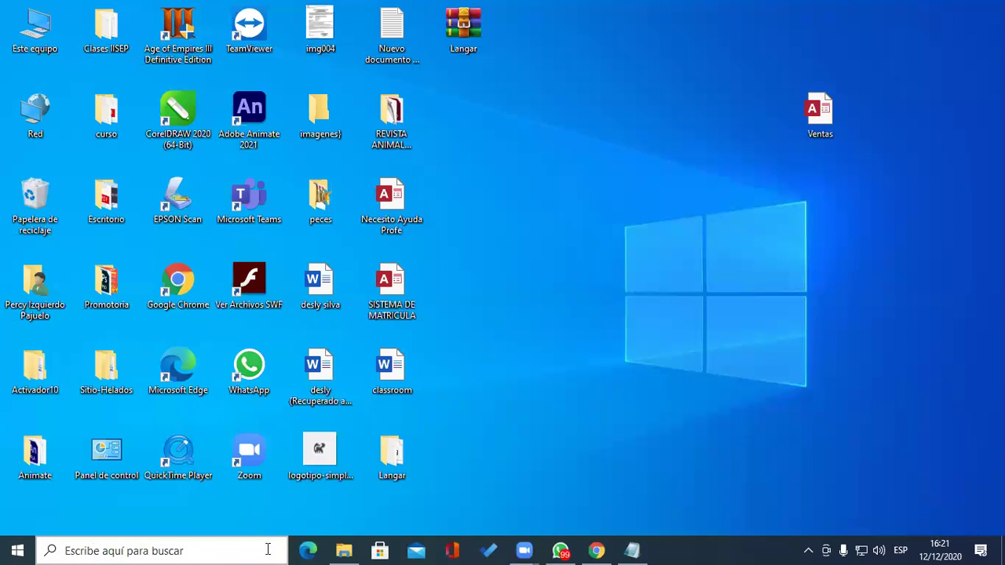
# Step: Switch the taskbar search to icon only, then open its search panel and close it
pyautogui.rightClick(633, 200)
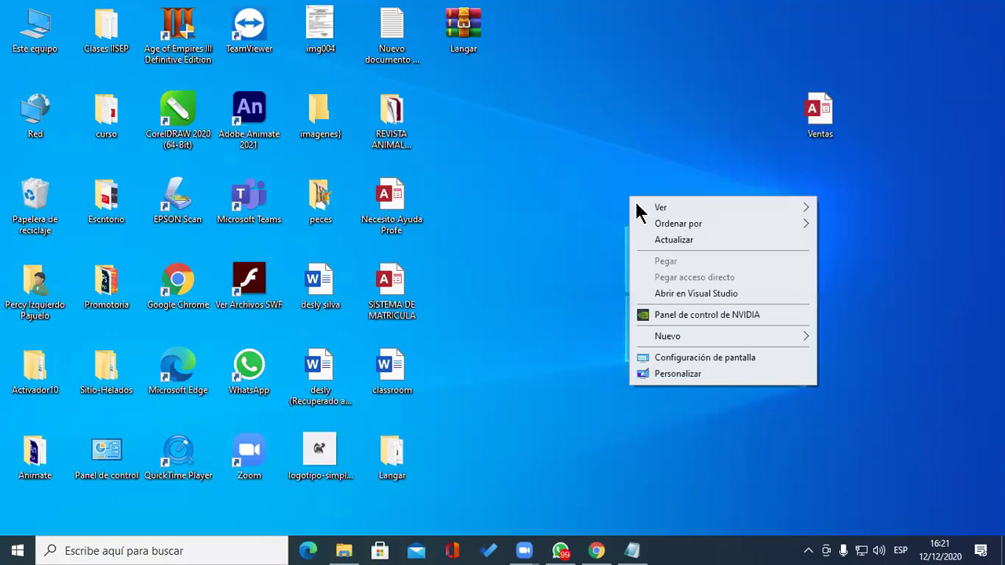
pyautogui.rightClick(714, 552)
pyautogui.click(680, 552)
pyautogui.rightClick(690, 552)
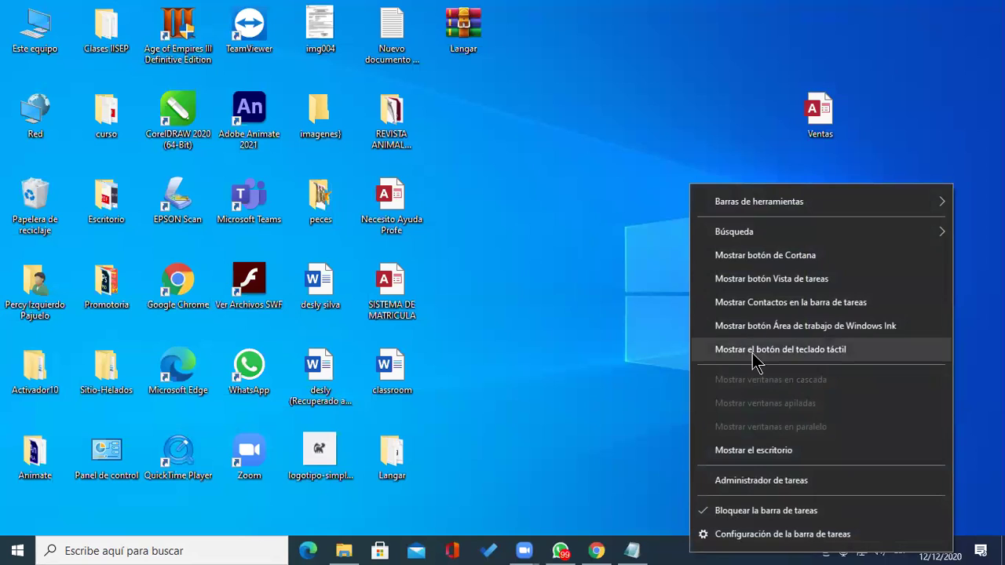
pyautogui.moveTo(751, 241)
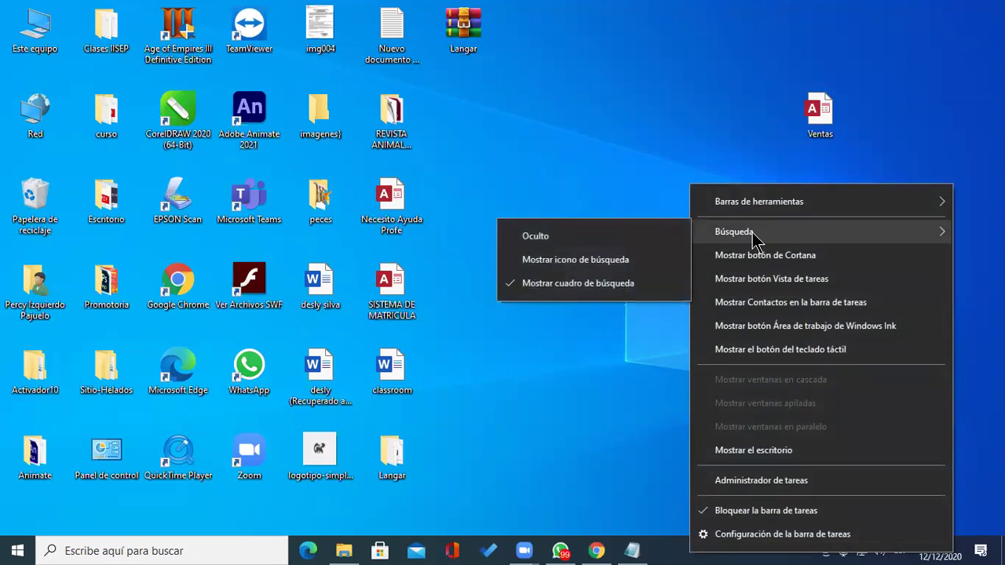
pyautogui.click(608, 263)
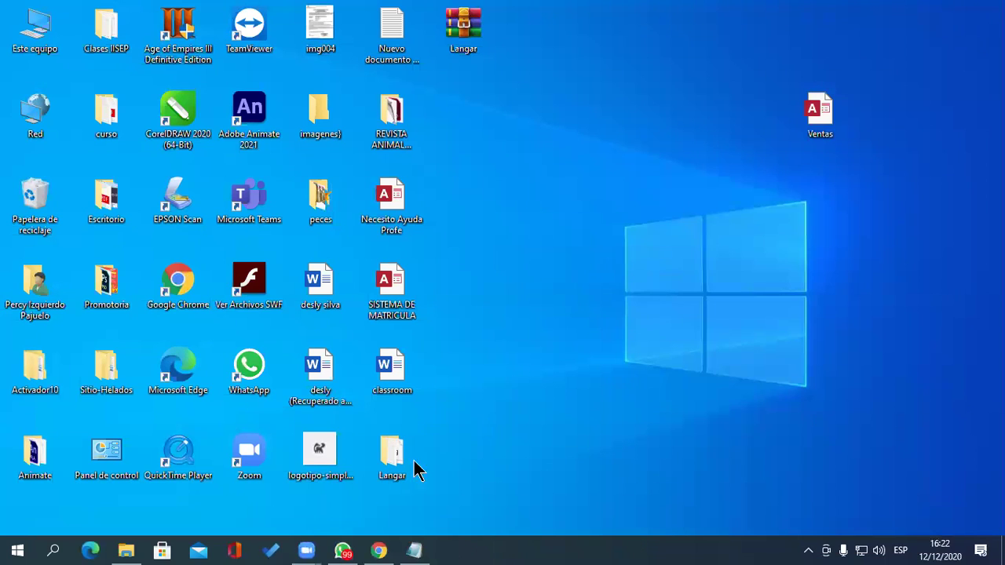
pyautogui.click(63, 550)
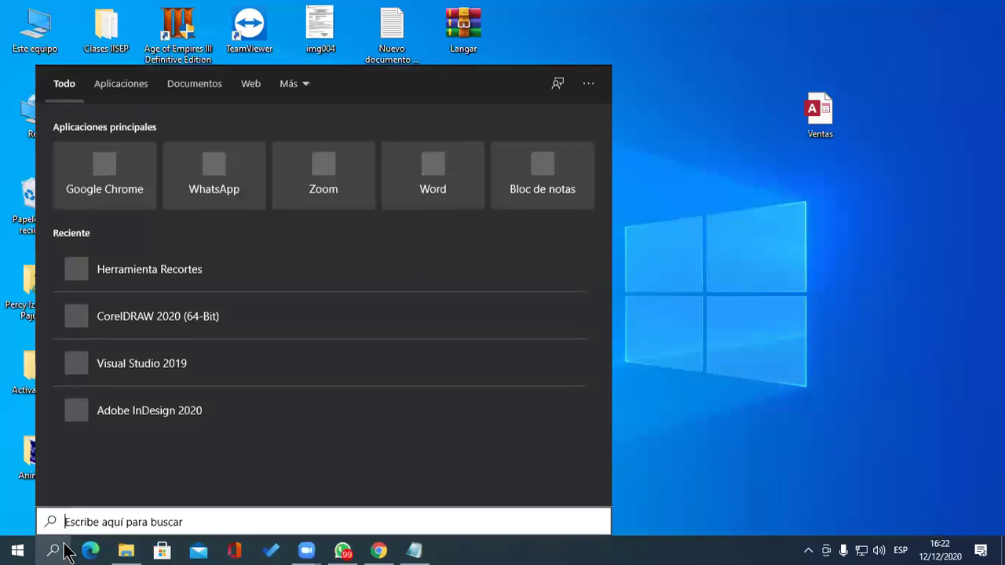
pyautogui.click(67, 552)
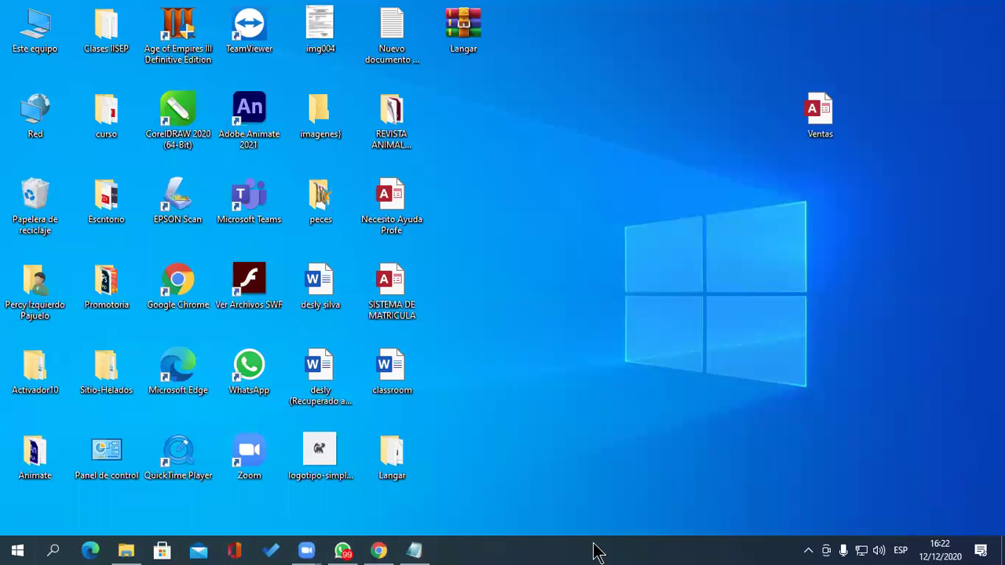
# Step: Turn the Task View button on in the taskbar and check that its option is enabled
pyautogui.rightClick(650, 552)
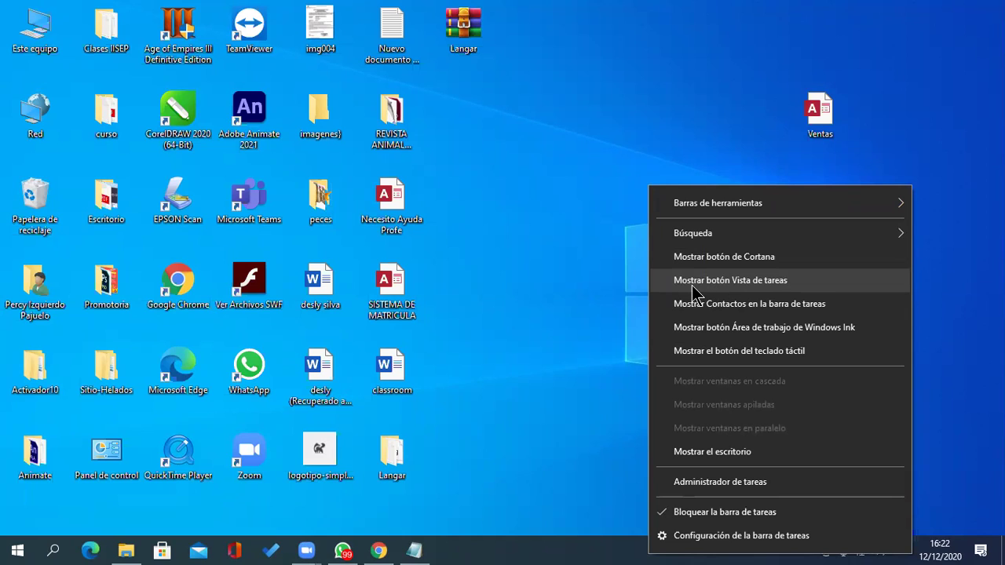
pyautogui.click(758, 284)
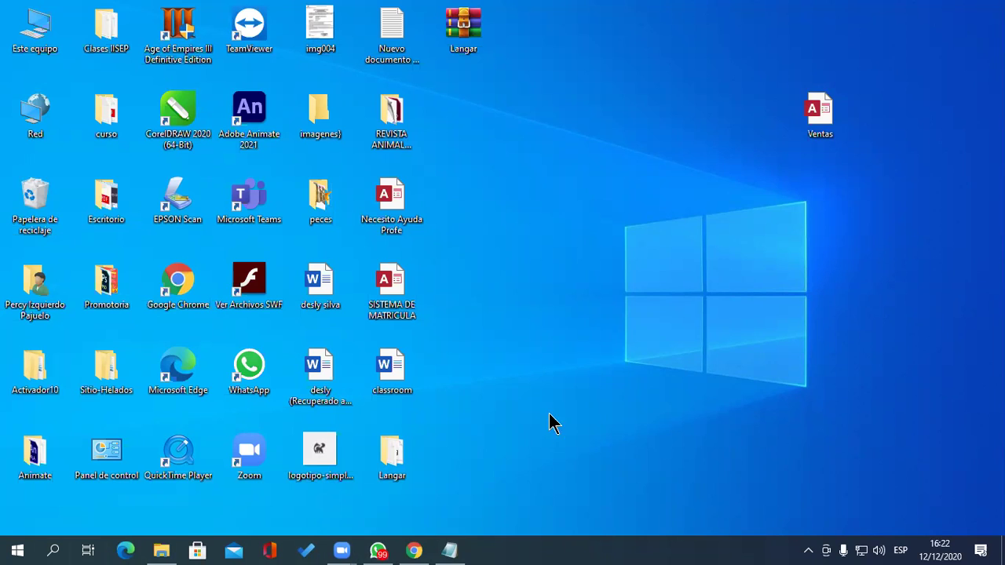
pyautogui.rightClick(590, 551)
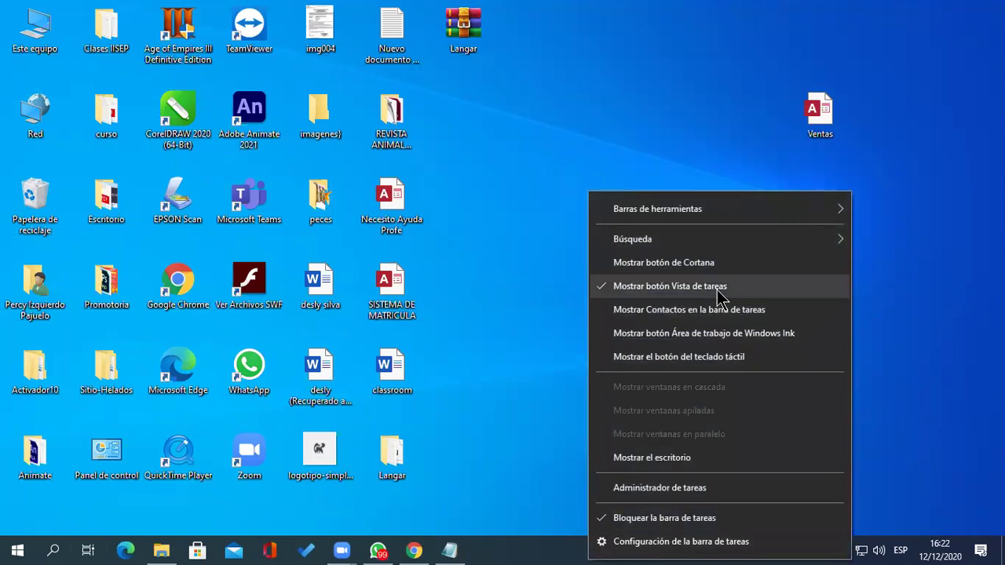
pyautogui.click(531, 552)
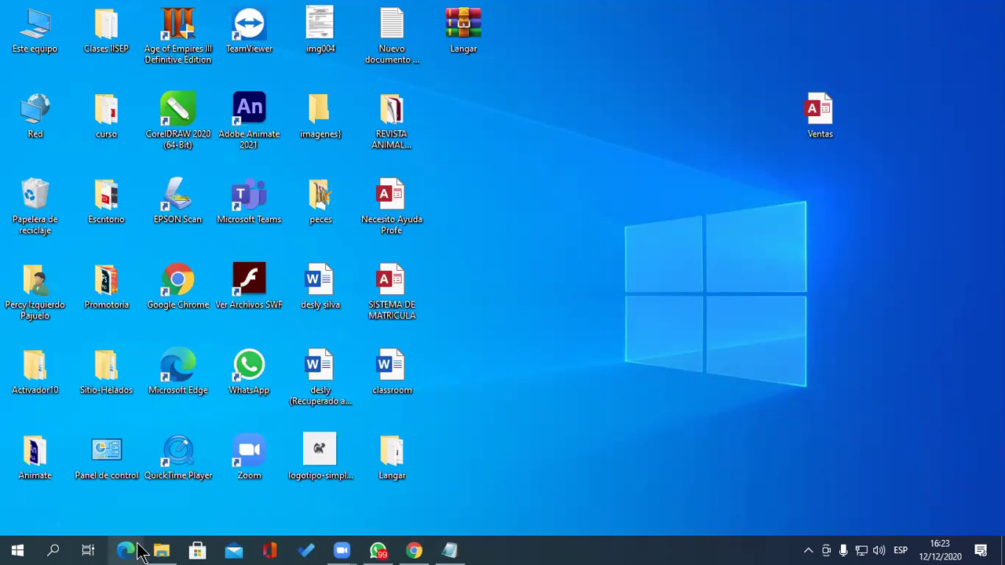
# Step: Open Task View and examine the open windows and the activity timeline back to 9 December
pyautogui.click(89, 552)
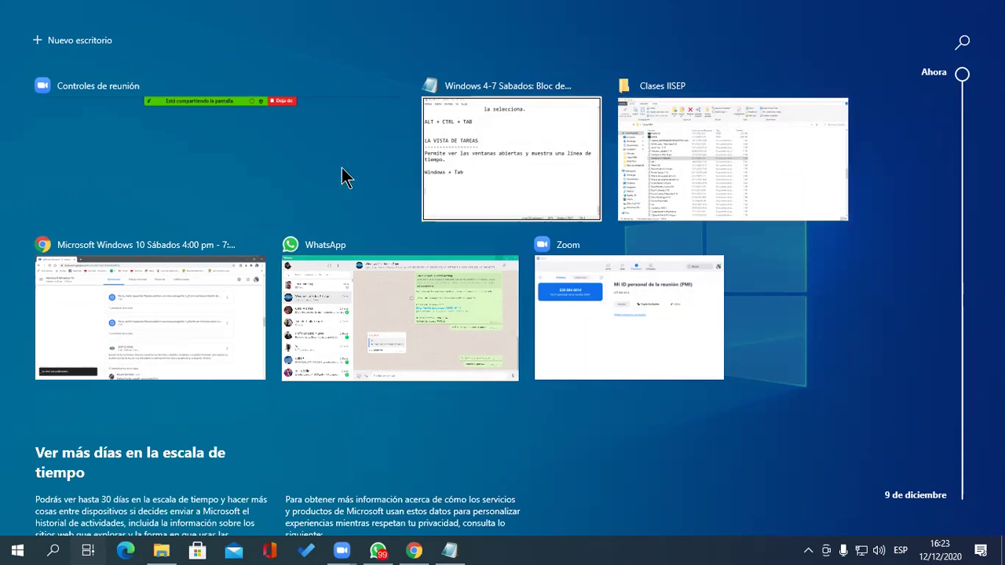
pyautogui.scroll(-2, 489, 296)
pyautogui.scroll(-4, 488, 307)
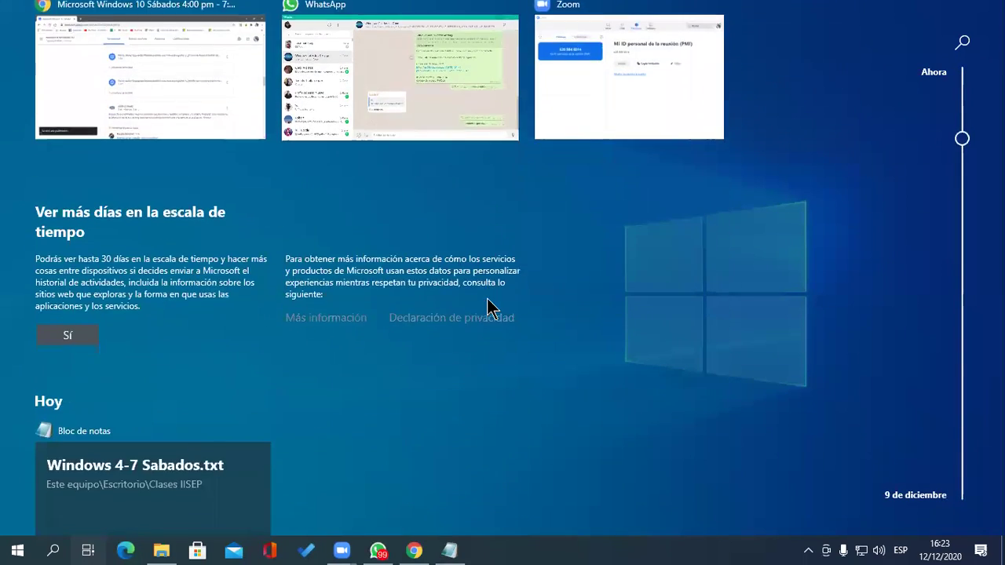
pyautogui.scroll(-3, 487, 307)
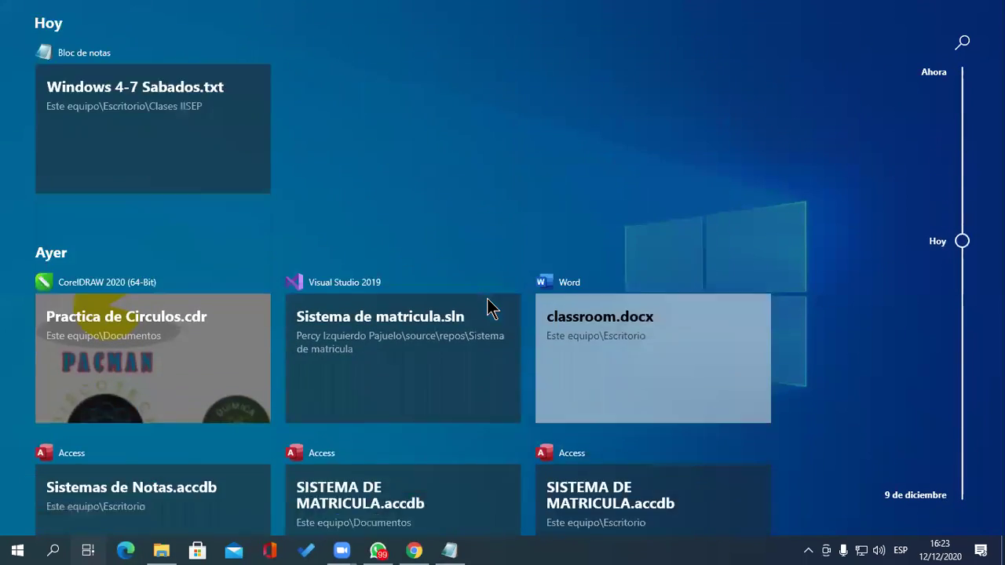
pyautogui.scroll(-5, 222, 344)
pyautogui.scroll(-5, 222, 343)
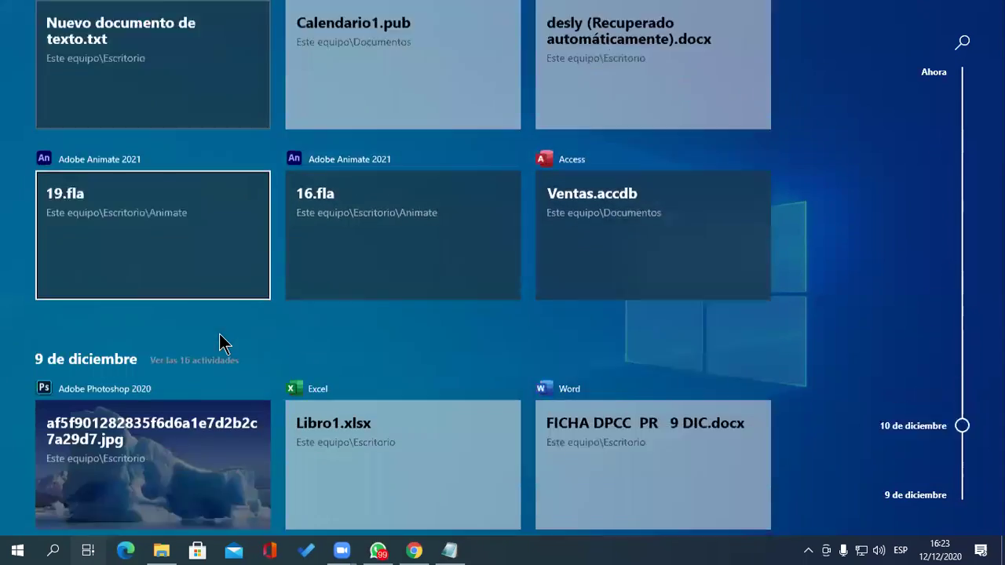
pyautogui.scroll(3, 228, 345)
pyautogui.scroll(8, 251, 363)
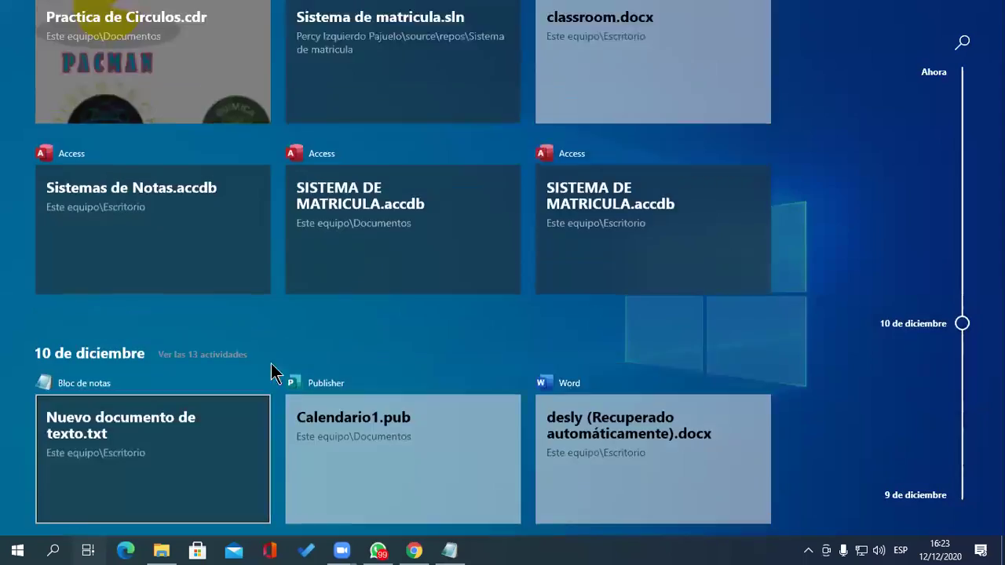
pyautogui.scroll(-5, 332, 390)
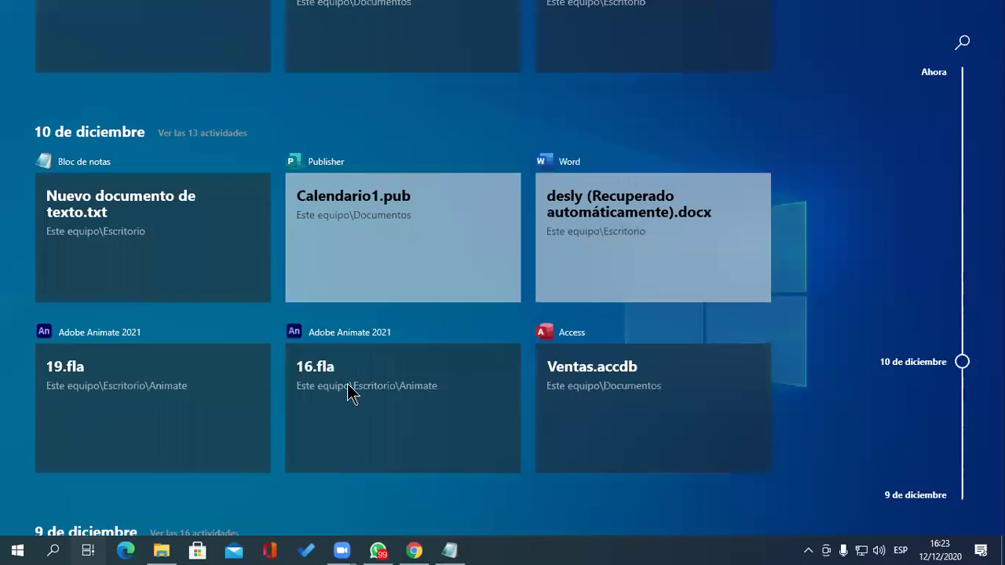
pyautogui.scroll(8, 359, 391)
pyautogui.scroll(5, 358, 391)
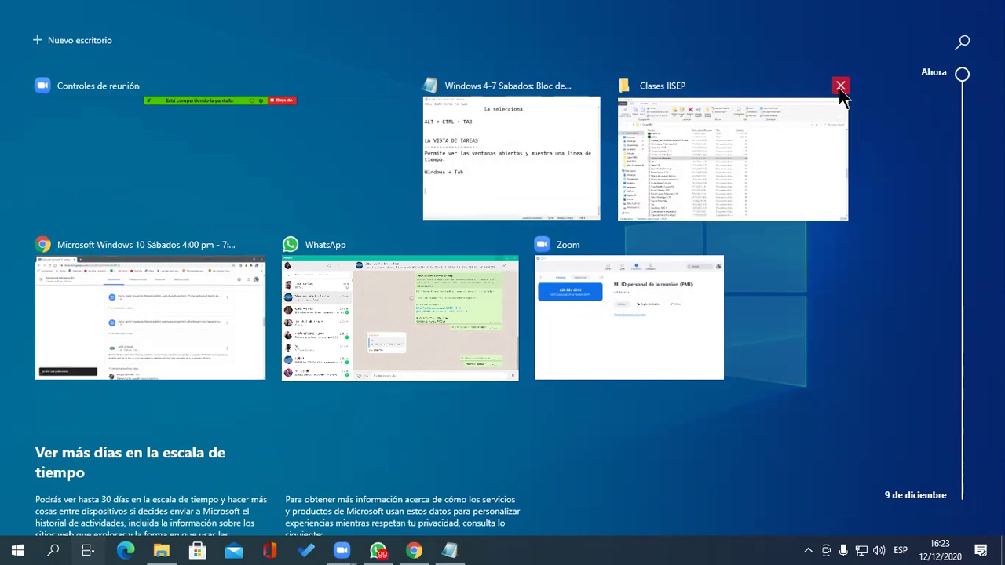
# Step: Close the Clases IISEP folder window from Task View and switch to the Chrome window with the Microsoft Windows 10 class
pyautogui.click(840, 86)
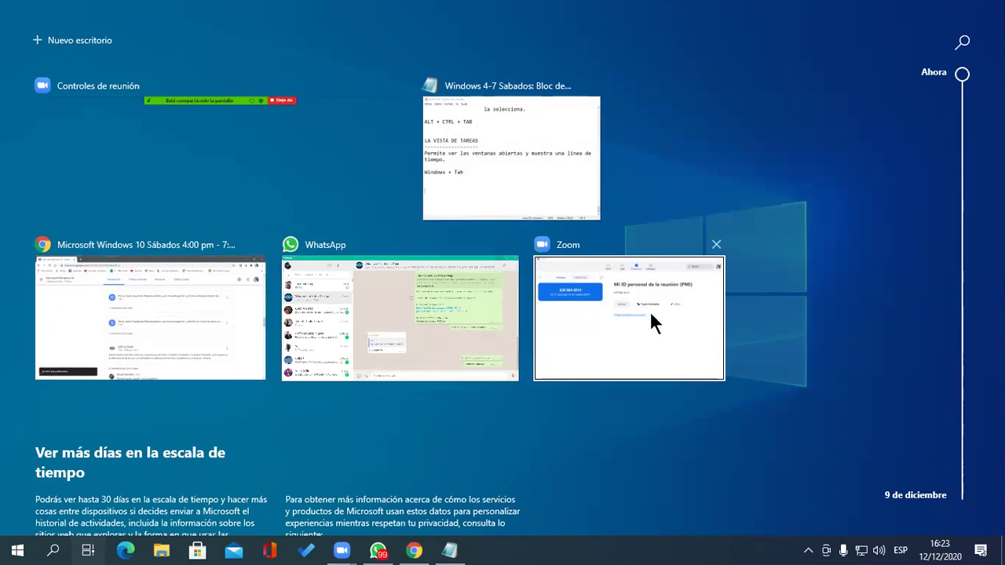
pyautogui.click(199, 334)
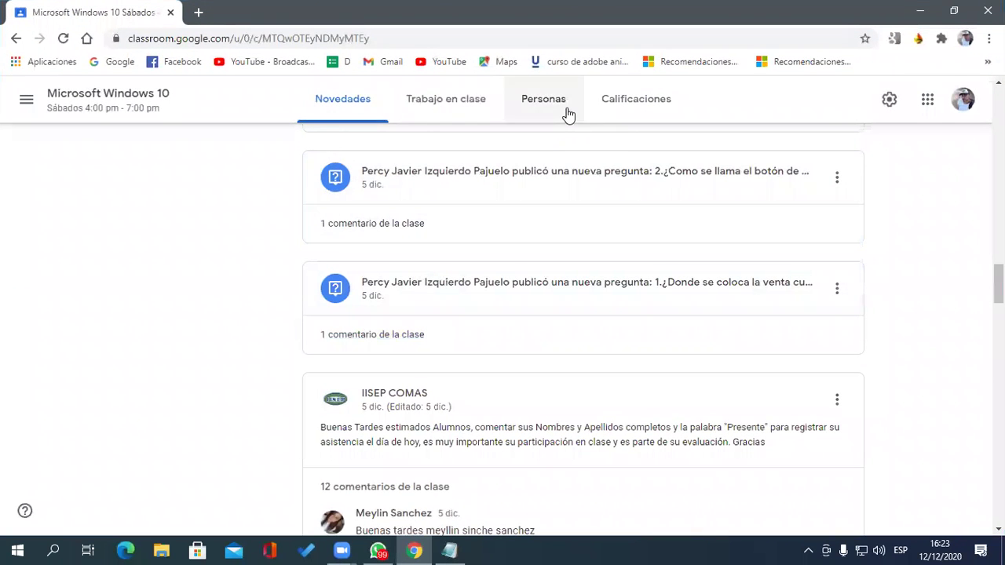
# Step: Scroll through the class posts in the Classroom stream and minimize the Chrome window
pyautogui.click(590, 141)
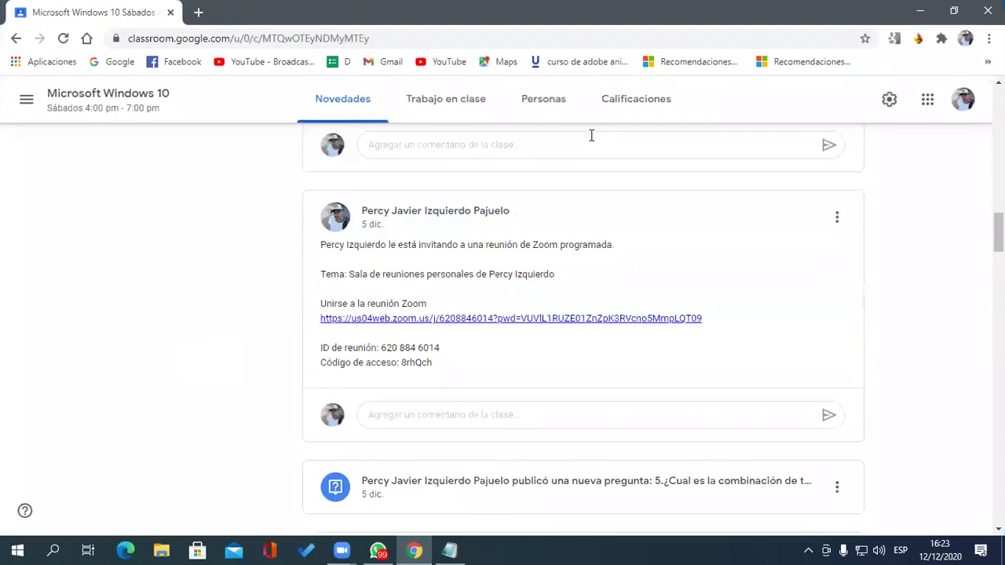
pyautogui.scroll(-3, 814, 392)
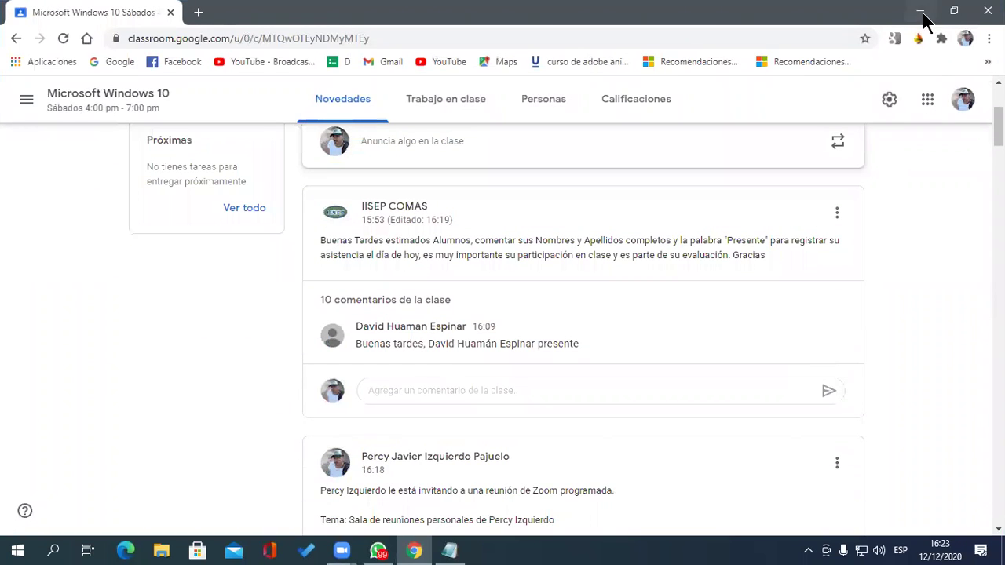
pyautogui.click(920, 11)
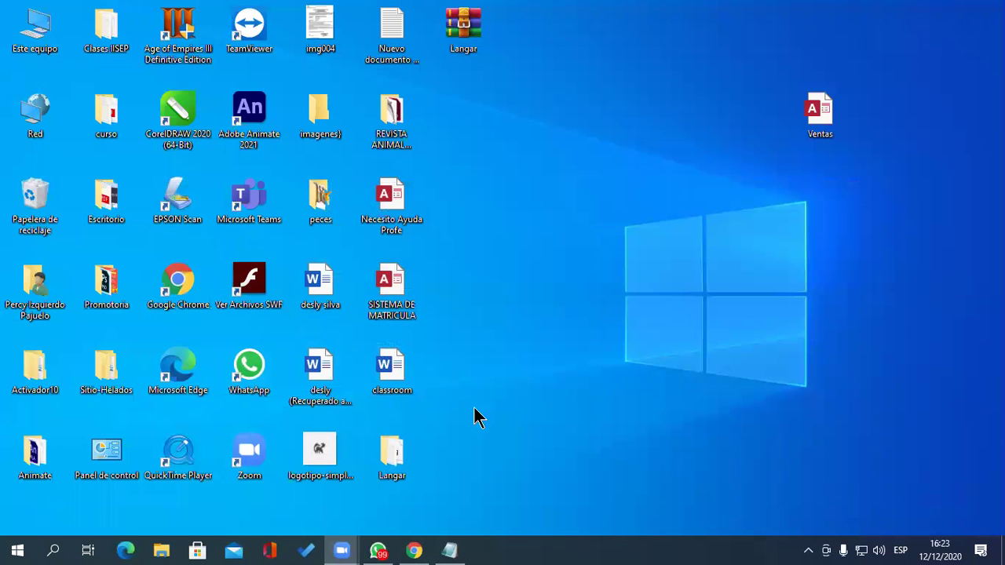
# Step: Switch to the WhatsApp window from Task View and minimize it
pyautogui.click(95, 548)
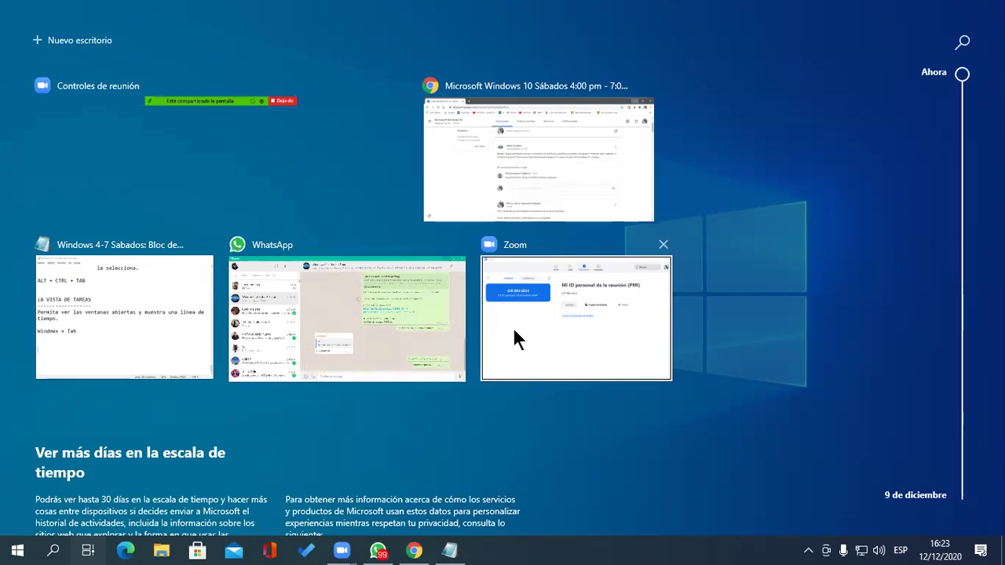
pyautogui.click(378, 330)
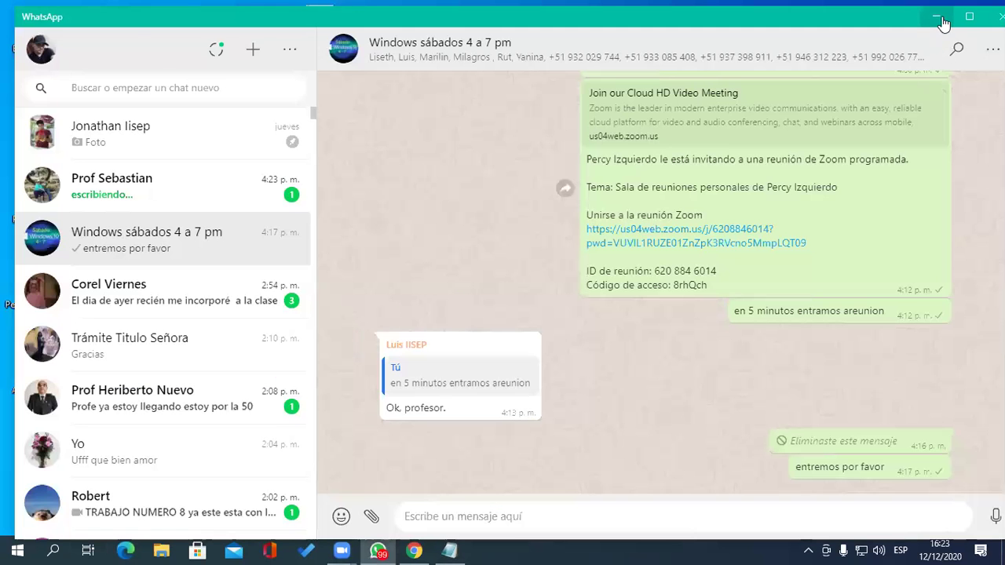
pyautogui.click(939, 17)
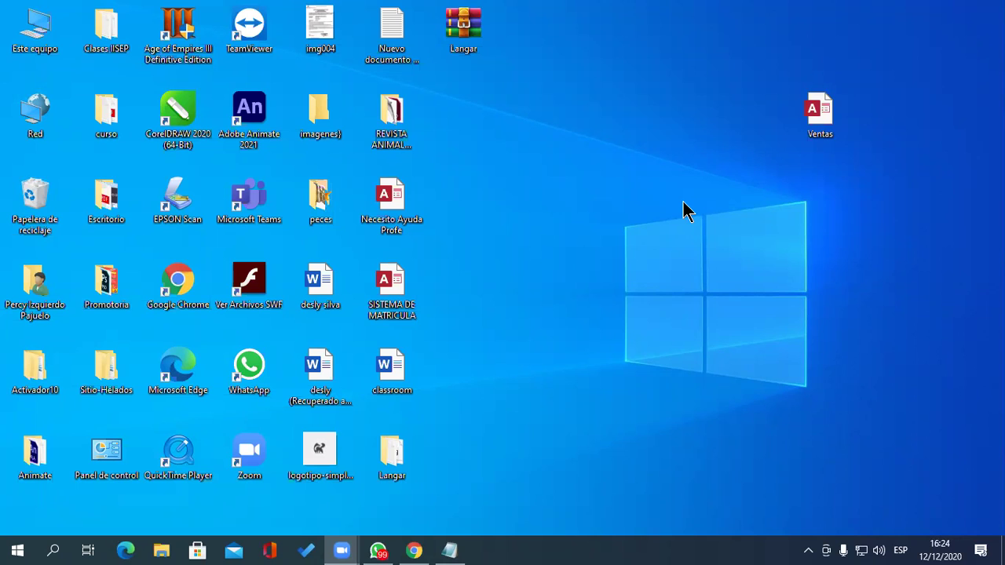
# Step: Add the heading "Crear Escritorios Virtuales" with a dashed underline at the end of the Windows 4-7 Sabados notes in Notepad
pyautogui.click(449, 550)
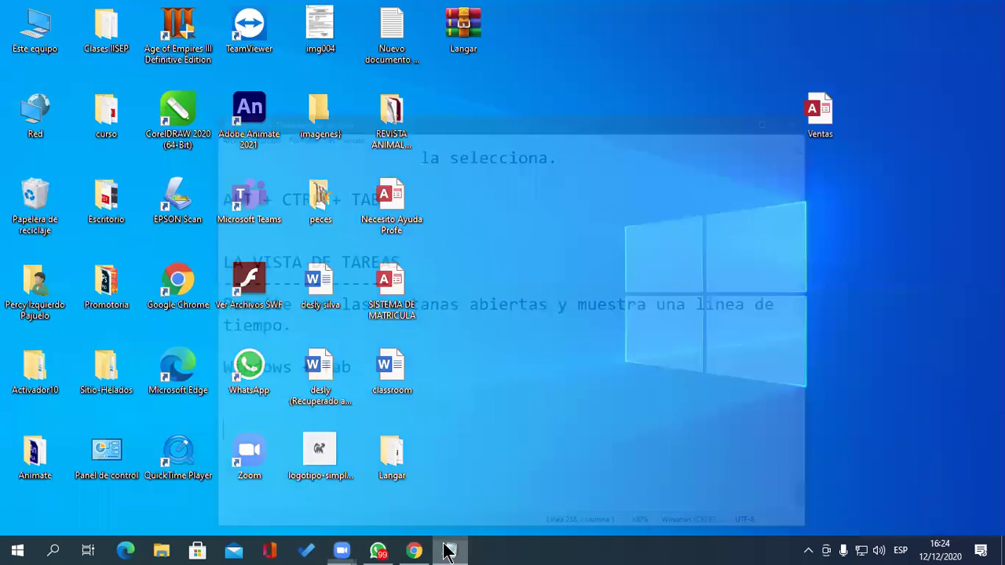
pyautogui.write('Crear ')
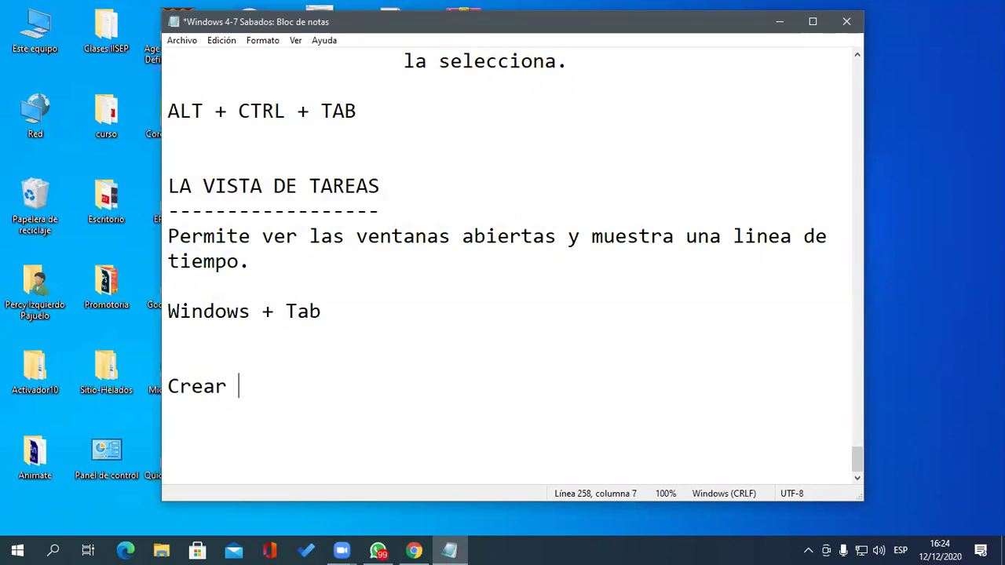
pyautogui.write('Escri')
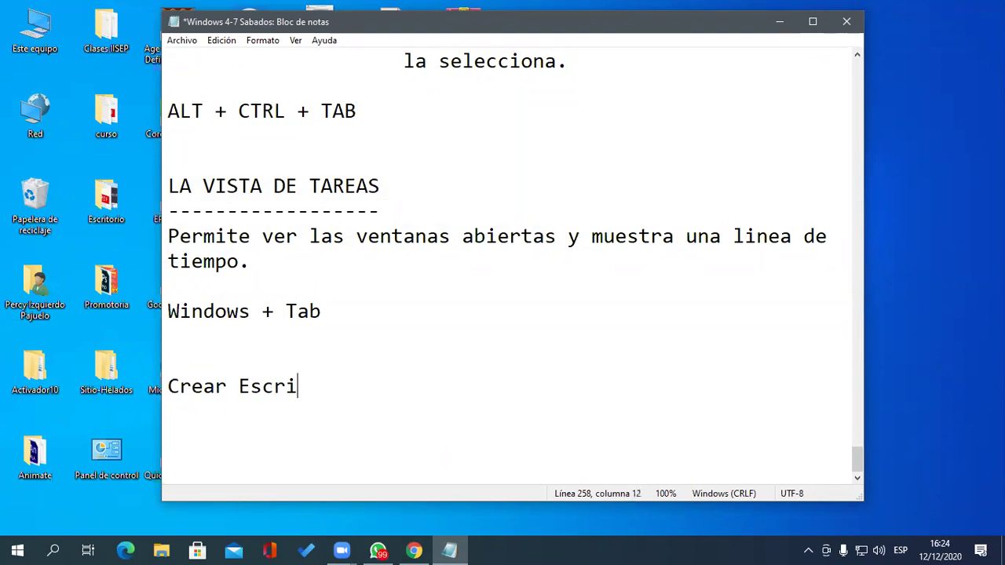
pyautogui.write('torios V')
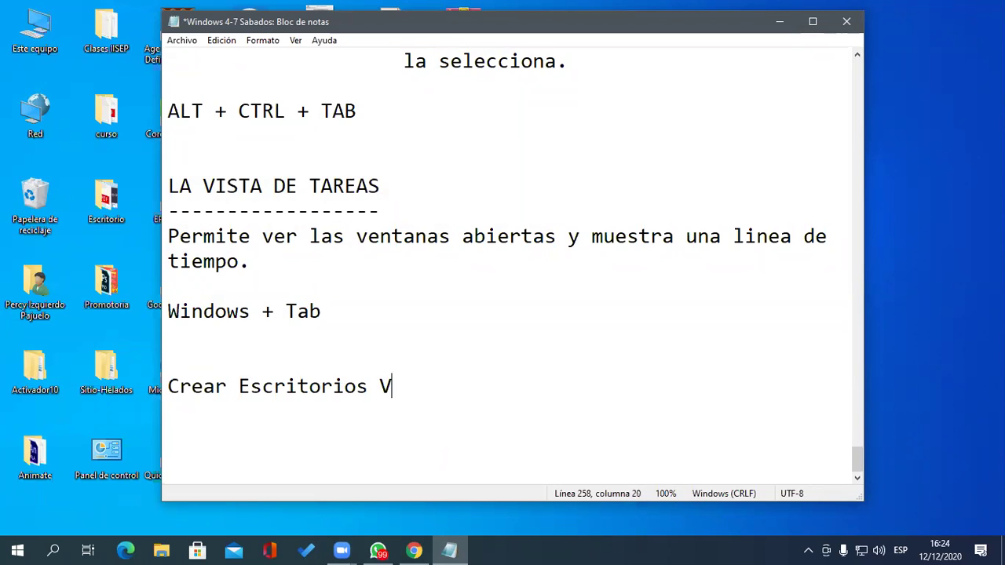
pyautogui.write('irtuales')
pyautogui.press('Return')
pyautogui.write('----------------------------')
# Step: Insert a run of blank lines below the heading's underline and return the cursor to the first one
pyautogui.press('Return')
pyautogui.press('Return')
pyautogui.press('Return')
pyautogui.press('Return')
pyautogui.press('Return')
pyautogui.press('Return')
pyautogui.press('Return')
pyautogui.press('Return')
pyautogui.press('Return')
pyautogui.press('Return')
pyautogui.press('Return')
pyautogui.press('Return')
pyautogui.press('Return')
pyautogui.press('Return')
pyautogui.press('Return')
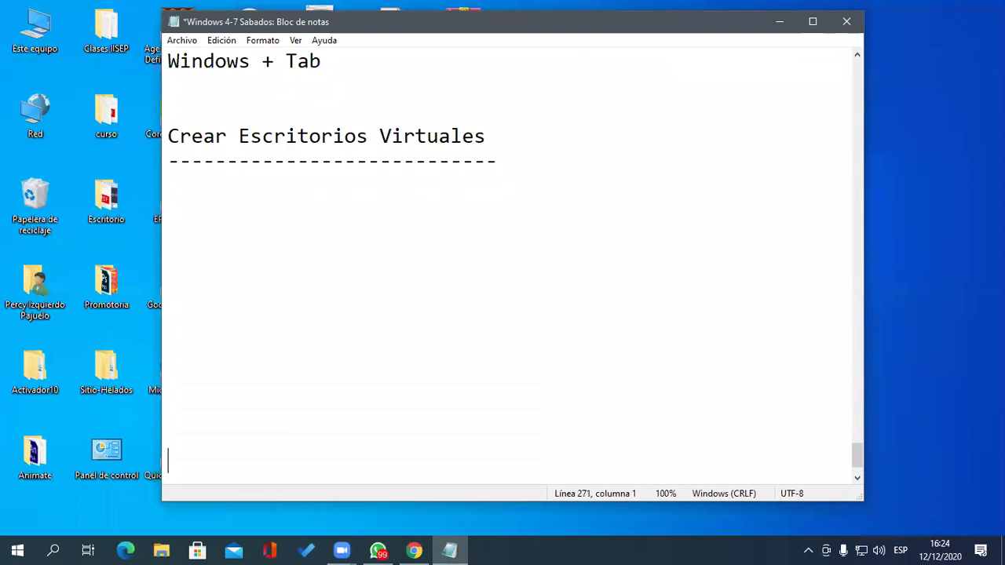
pyautogui.press('Up')
pyautogui.press('Up')
pyautogui.press('Up')
pyautogui.press('Up')
pyautogui.press('Up')
pyautogui.press('Up')
pyautogui.press('Up')
pyautogui.press('Up')
pyautogui.press('Up')
pyautogui.press('Up')
pyautogui.press('Up')
pyautogui.press('Up')
pyautogui.press('Up')
pyautogui.press('Up')
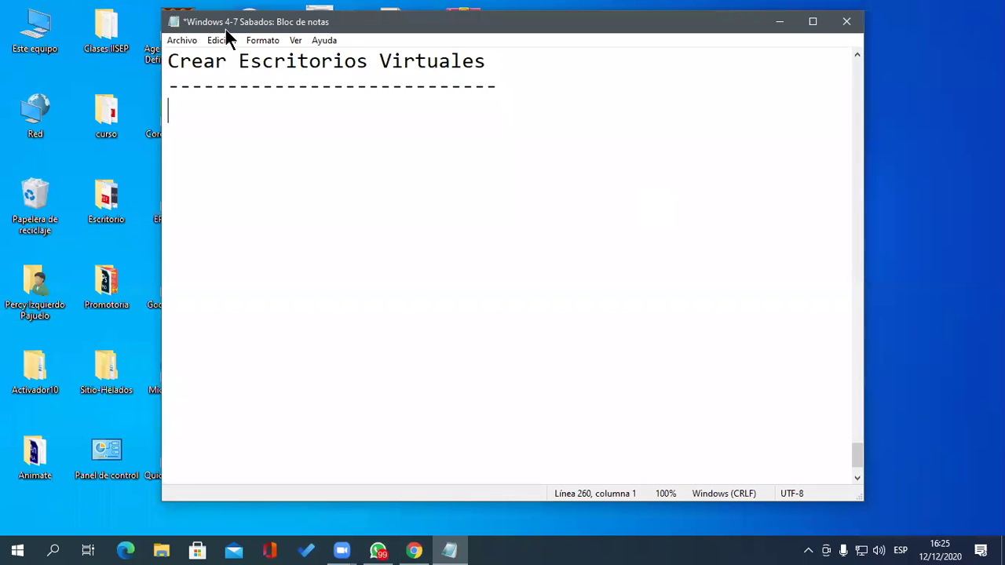
# Step: Snap the Notepad window to the right half of the screen with Chrome beside it, and minimize all windows
pyautogui.press('super+Right')
pyautogui.click(228, 351)
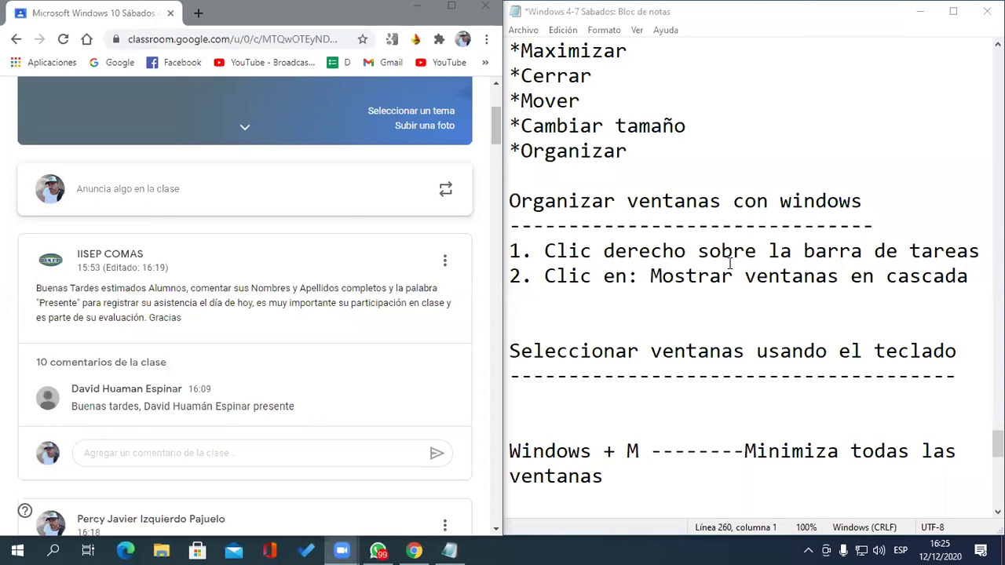
pyautogui.press('super+m')
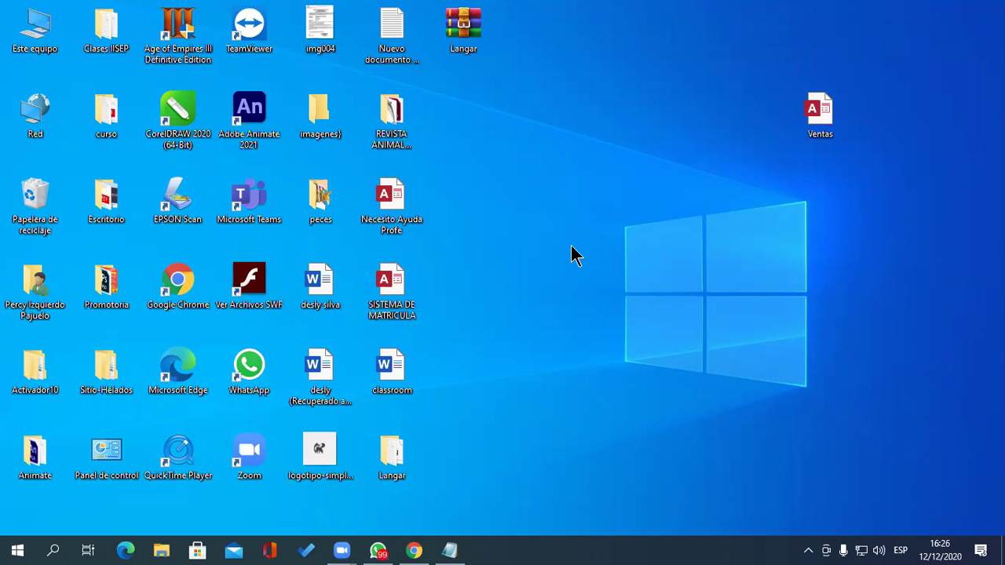
# Step: Restore the Notepad window at the virtual desktops heading and move it toward the middle of the desktop
pyautogui.click(449, 550)
pyautogui.scroll(-10, 704, 362)
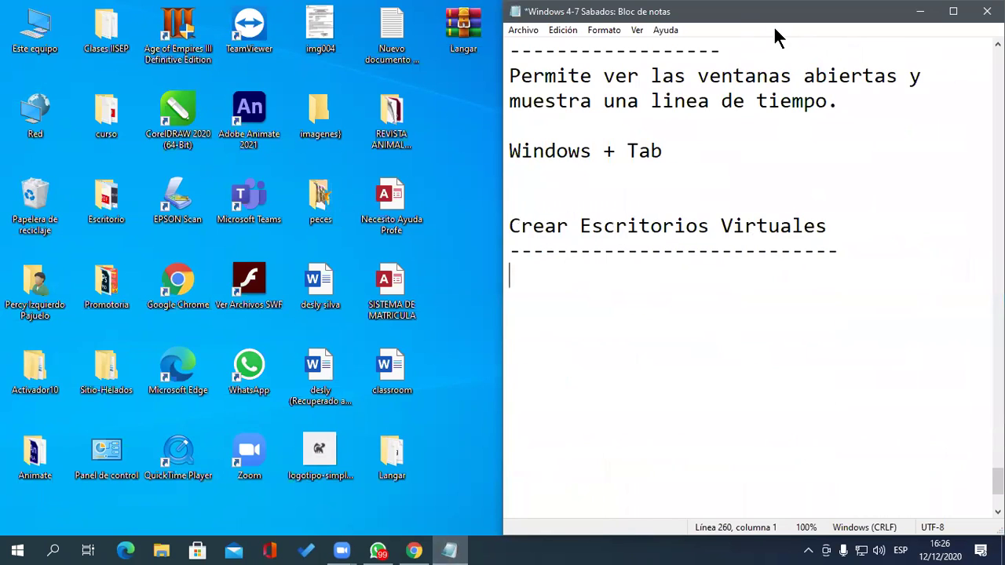
pyautogui.moveTo(773, 36); pyautogui.dragTo(602, 36)
# Step: Write the first instruction "1. Abrir la vista de tareas" under the heading and begin line 2
pyautogui.write('1. ')
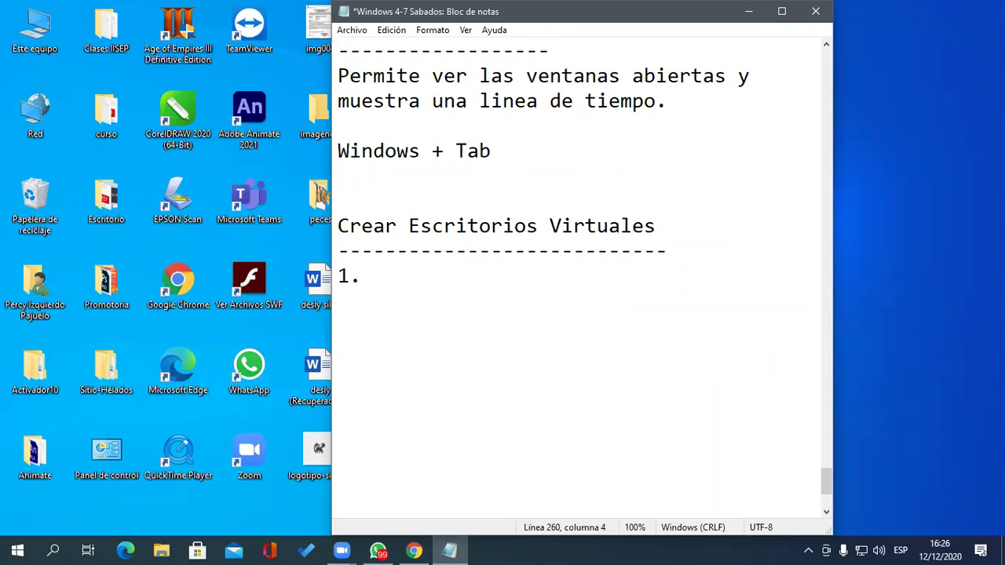
pyautogui.write('Abrir la vista de ta')
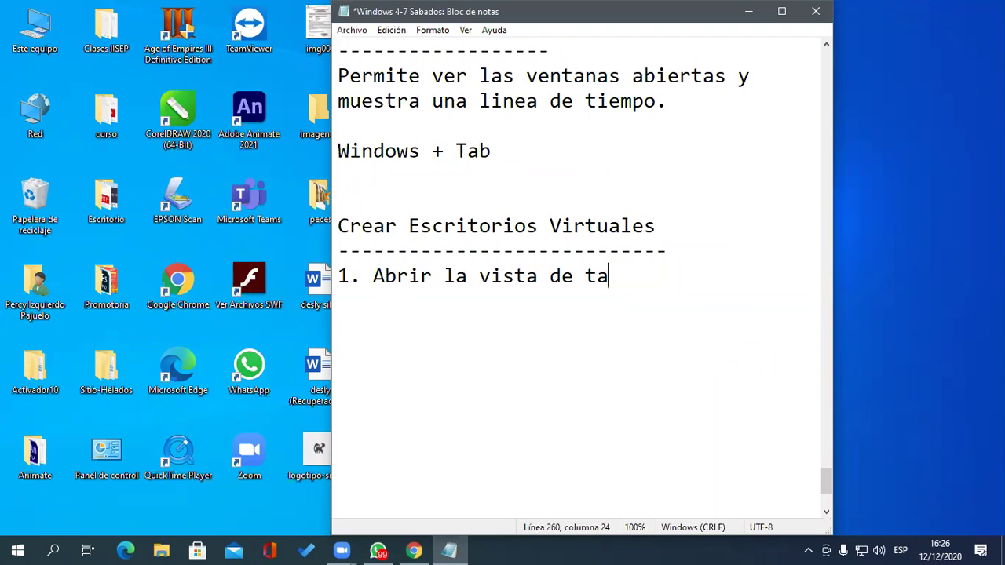
pyautogui.write('reas')
pyautogui.press('Return')
pyautogui.write('2')
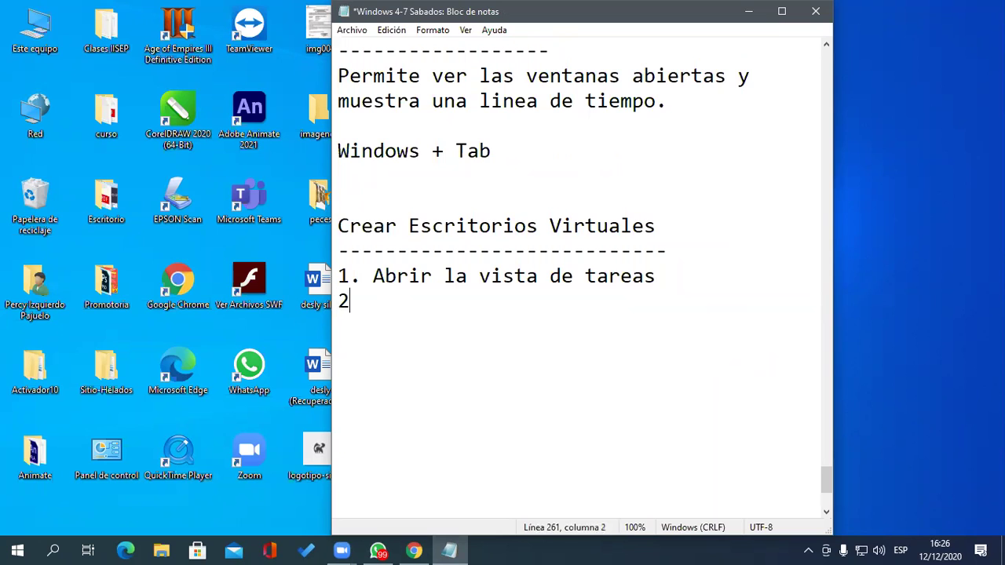
# Step: Check Task View for the new desktop option and complete the second instruction as "2. Clic en el boton Nuevo Escritorio"
pyautogui.press('super+Tab')
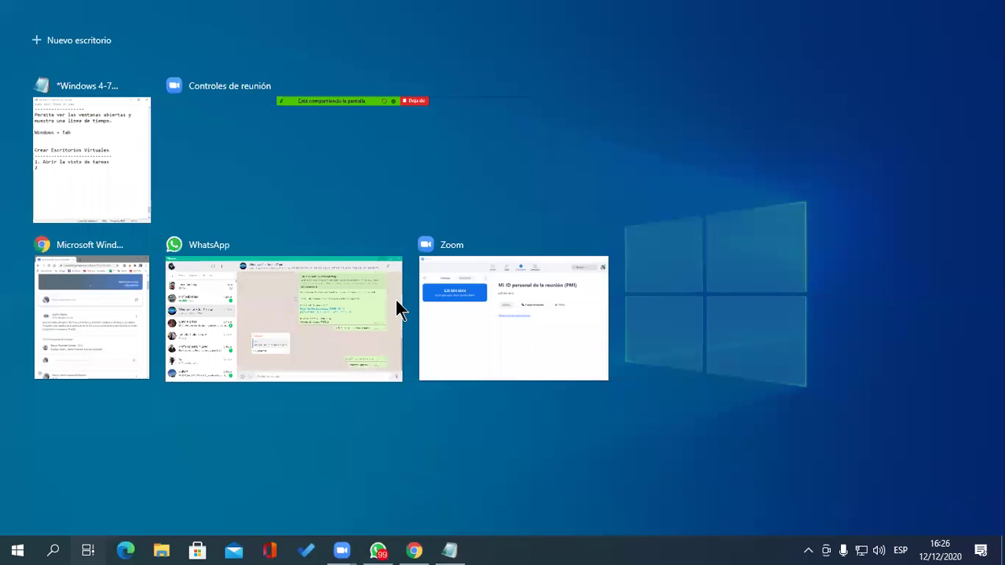
pyautogui.press('Escape')
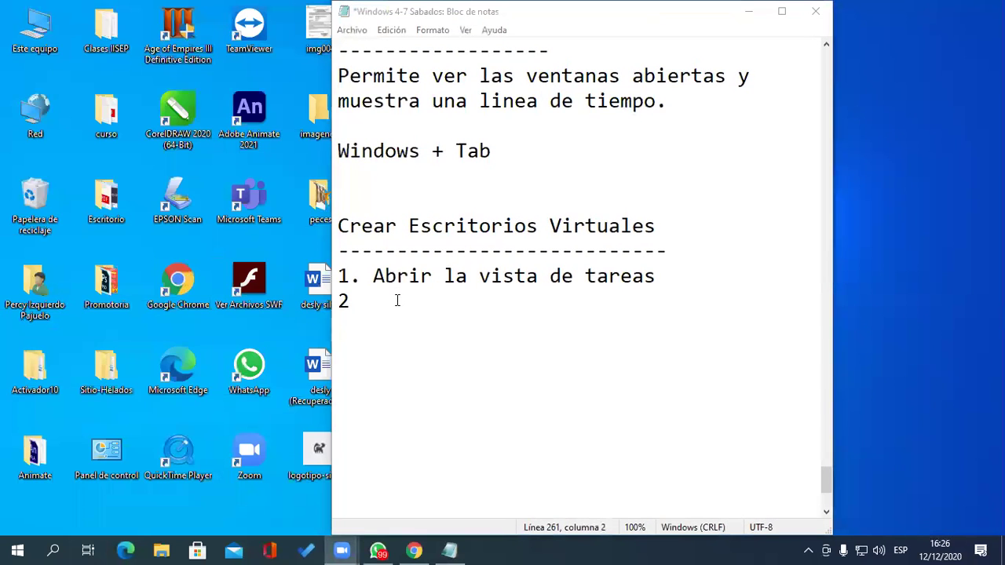
pyautogui.write('.')
pyautogui.press('super+Tab')
pyautogui.press('Escape')
pyautogui.click(408, 298)
pyautogui.write('Clic eb')
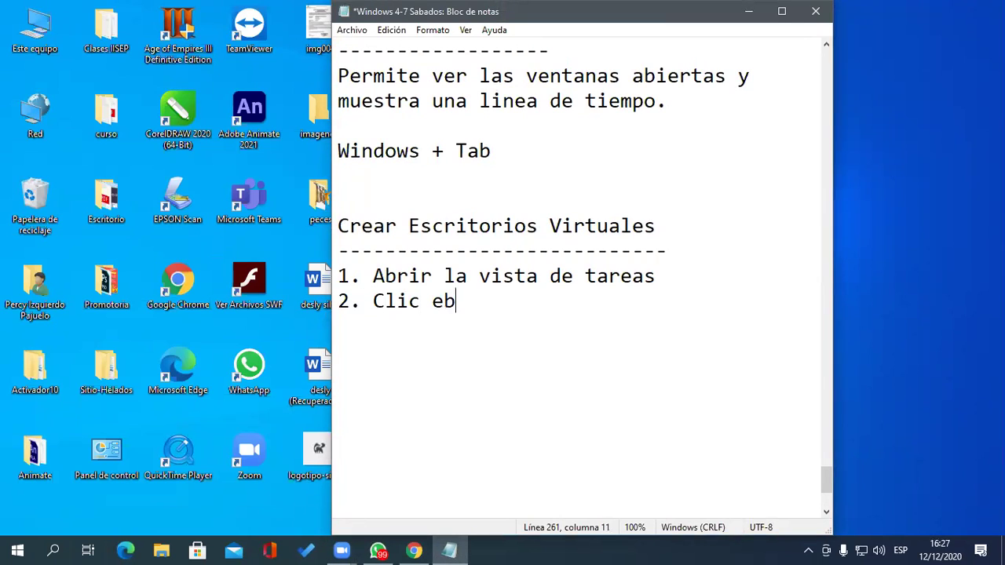
pyautogui.press('BackSpace')
pyautogui.write('n el boton Nuevo ')
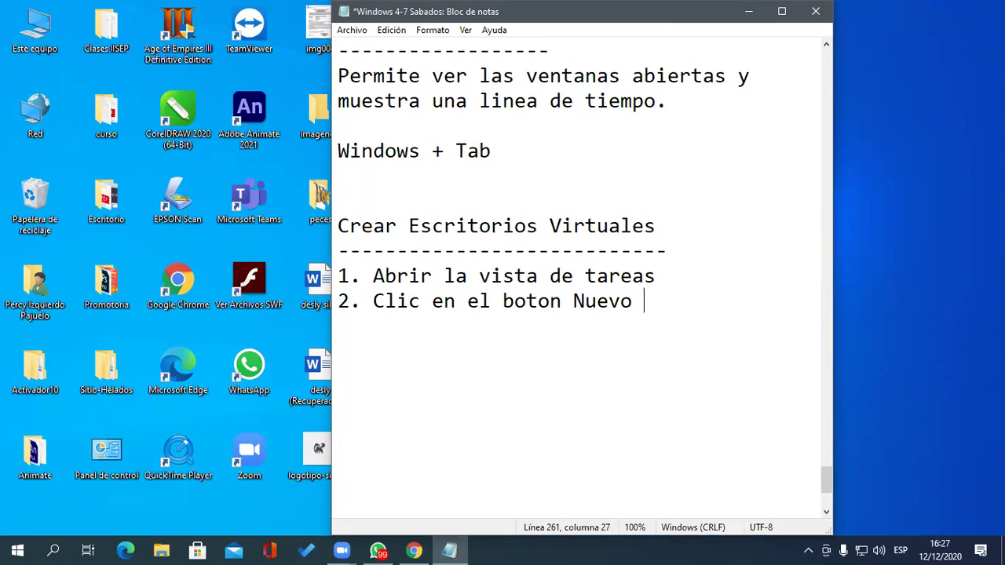
pyautogui.write('Escritorio')
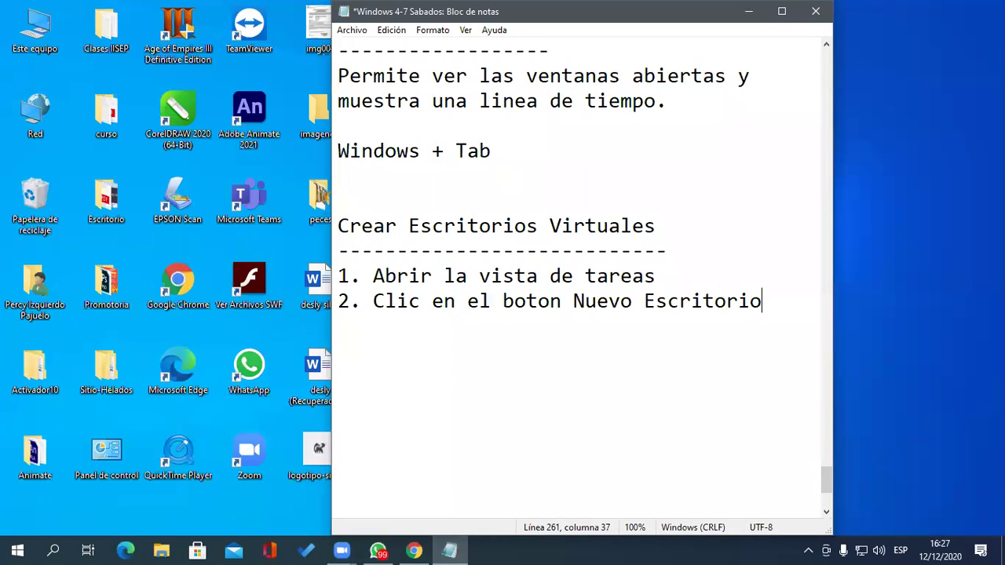
# Step: Add the third instruction "3. Seleccionar el escritorio." on a new line
pyautogui.press('Return')
pyautogui.write('3. Selecc')
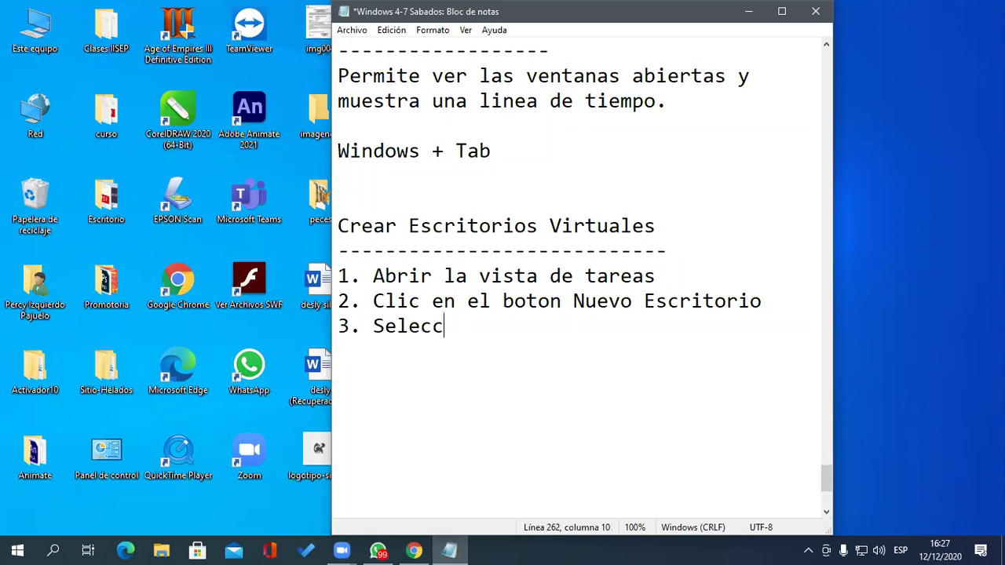
pyautogui.write('ionar el escritorio.')
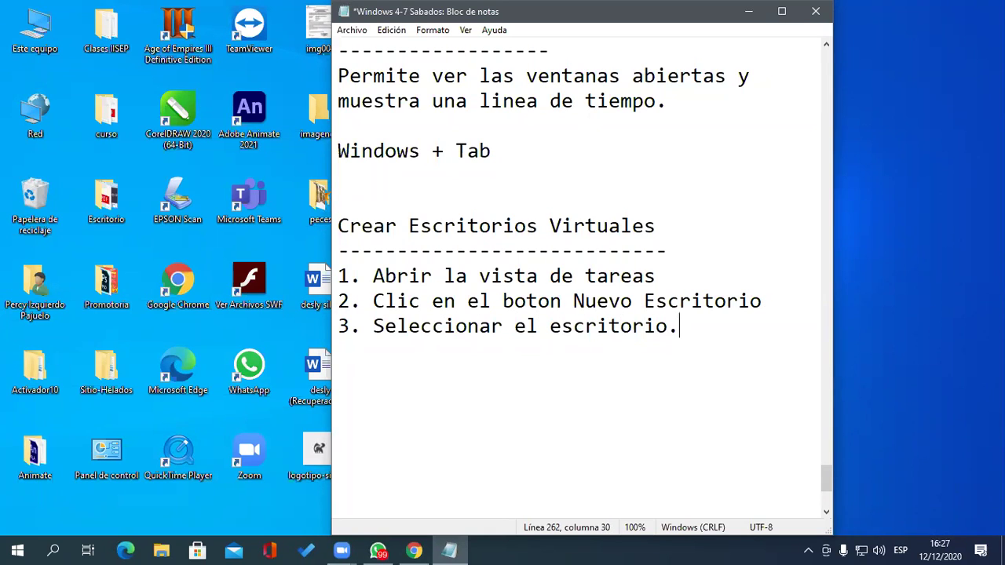
# Step: Insert an indented line "(Windows + Tab)" below the first instruction
pyautogui.click(715, 275)
pyautogui.press('Return')
pyautogui.press('Tab')
pyautogui.write('(Windows + ')
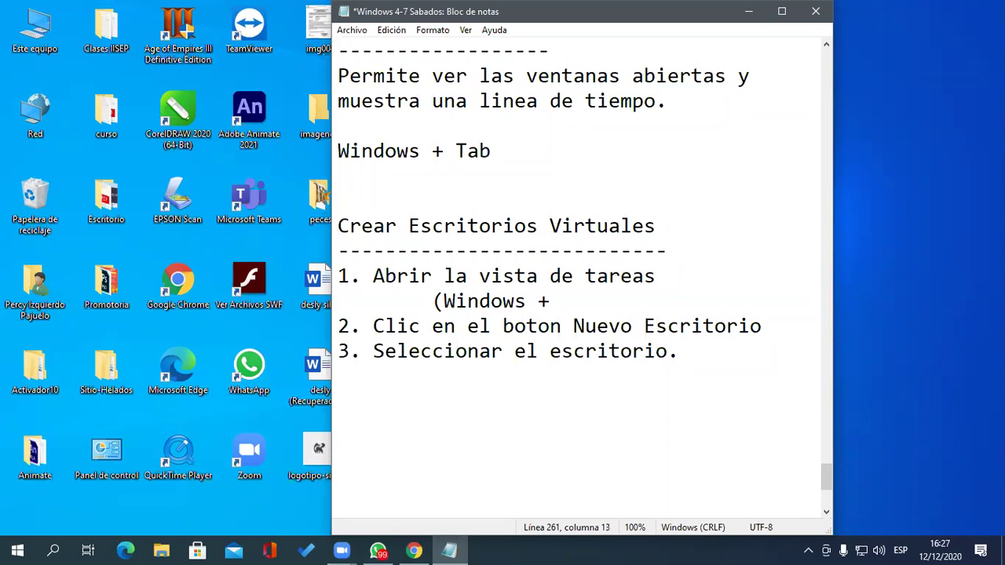
pyautogui.write('Tab)')
# Step: Create a second virtual desktop from Task View and switch between Escritorio 1 and Escritorio 2, ending on Escritorio 2
pyautogui.click(91, 550)
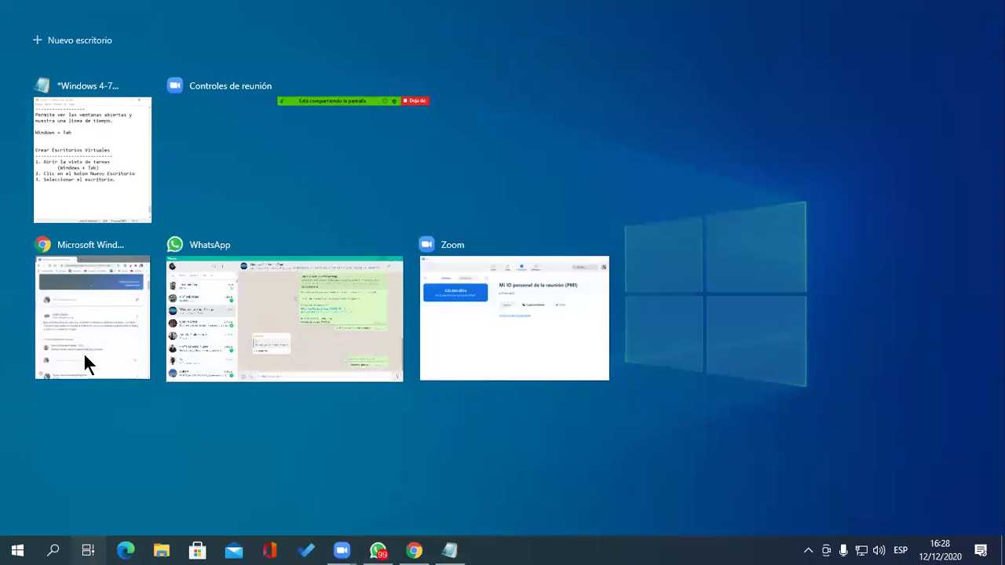
pyautogui.click(63, 47)
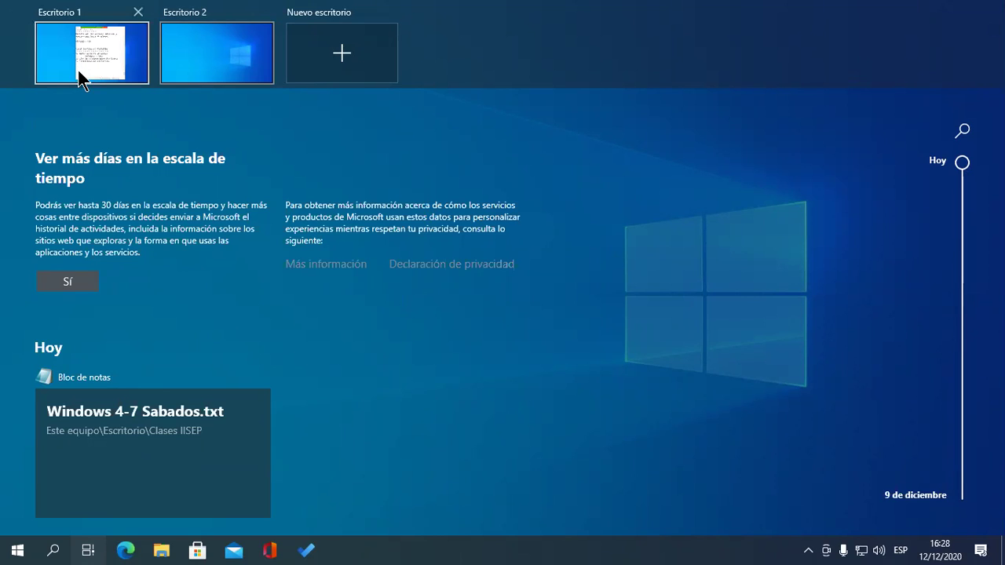
pyautogui.click(206, 62)
pyautogui.press('ctrl+super+Left')
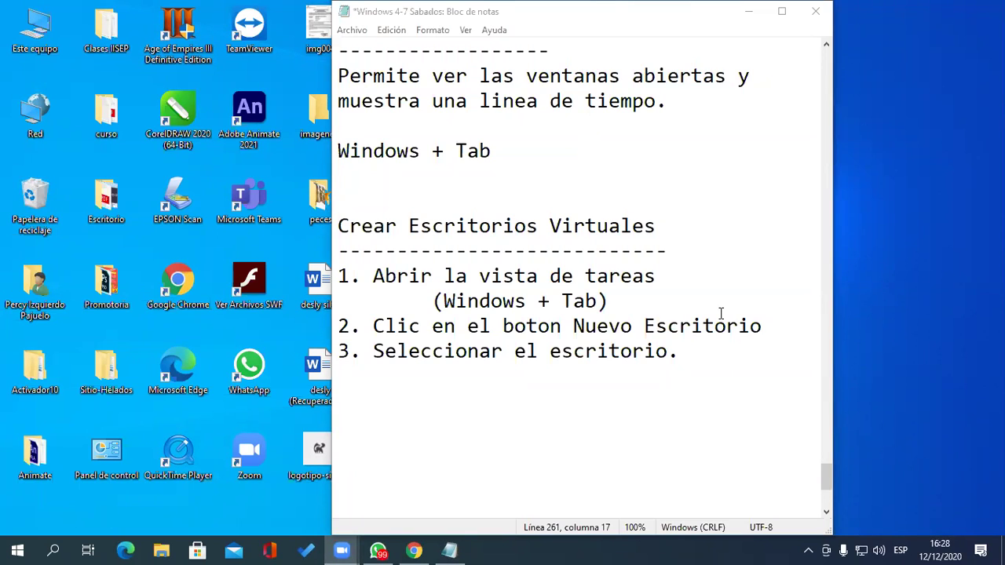
pyautogui.press('ctrl+super+Right')
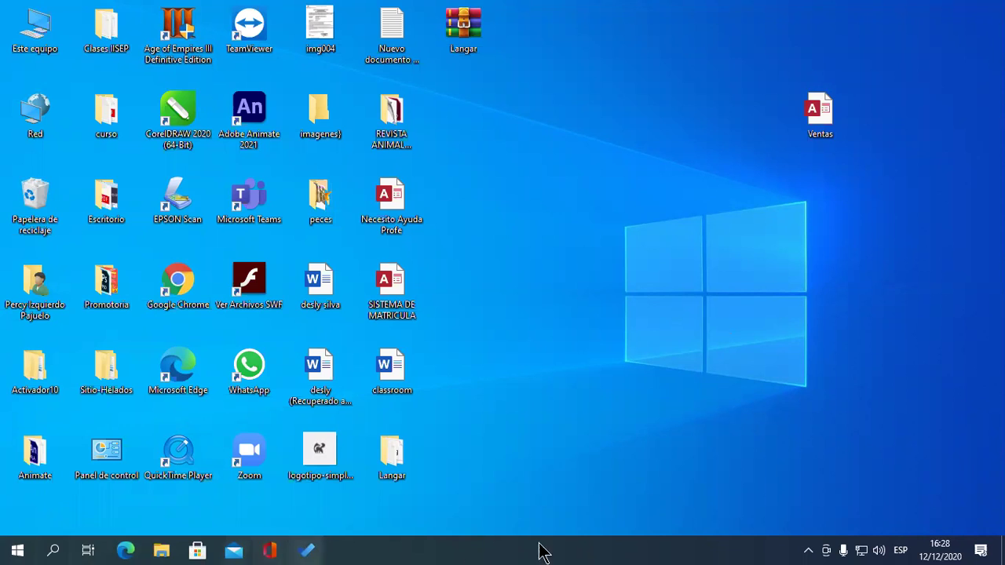
# Step: Open Task View on Escritorio 2 and examine the activity timeline of past days
pyautogui.click(86, 549)
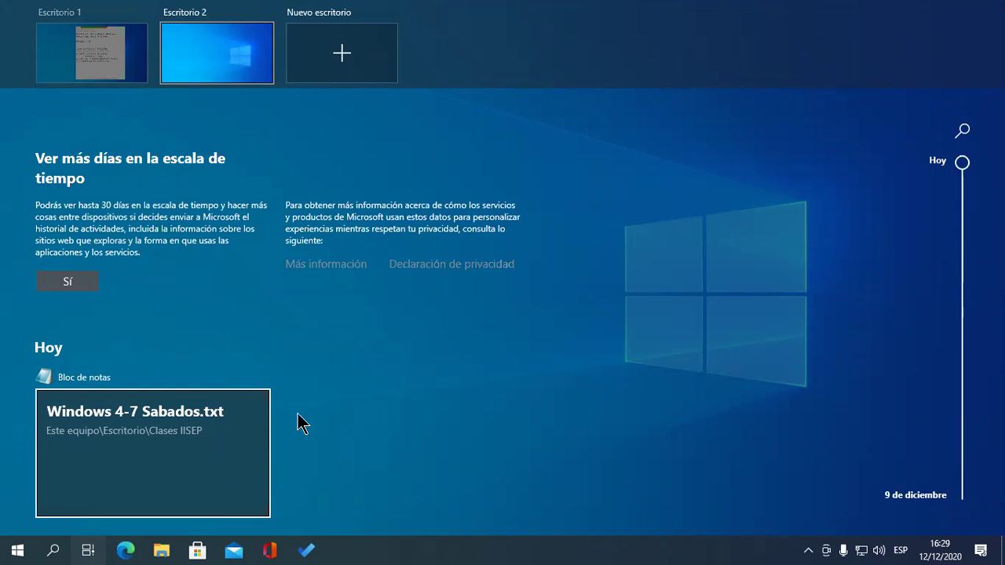
pyautogui.scroll(-5, 802, 333)
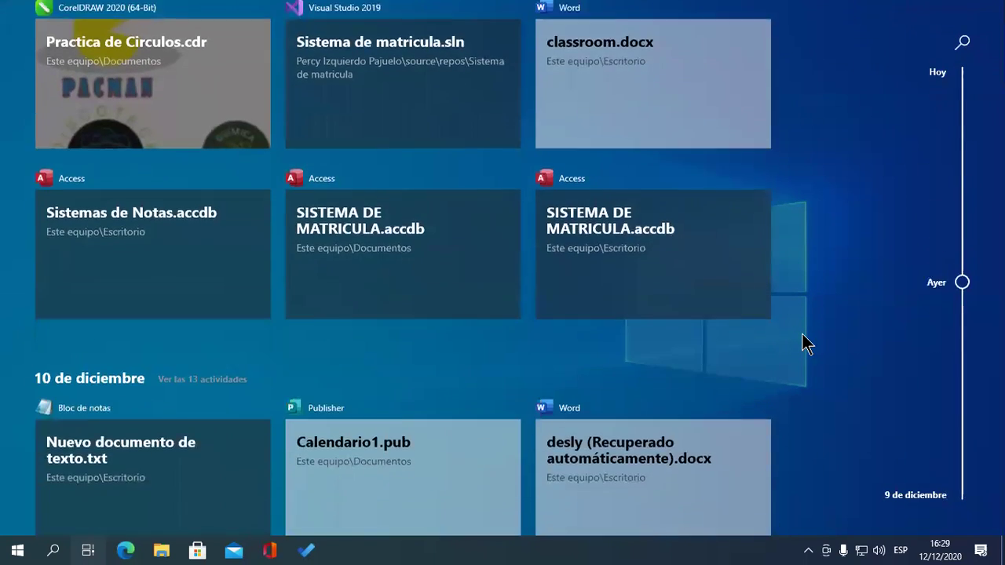
pyautogui.scroll(-5, 212, 283)
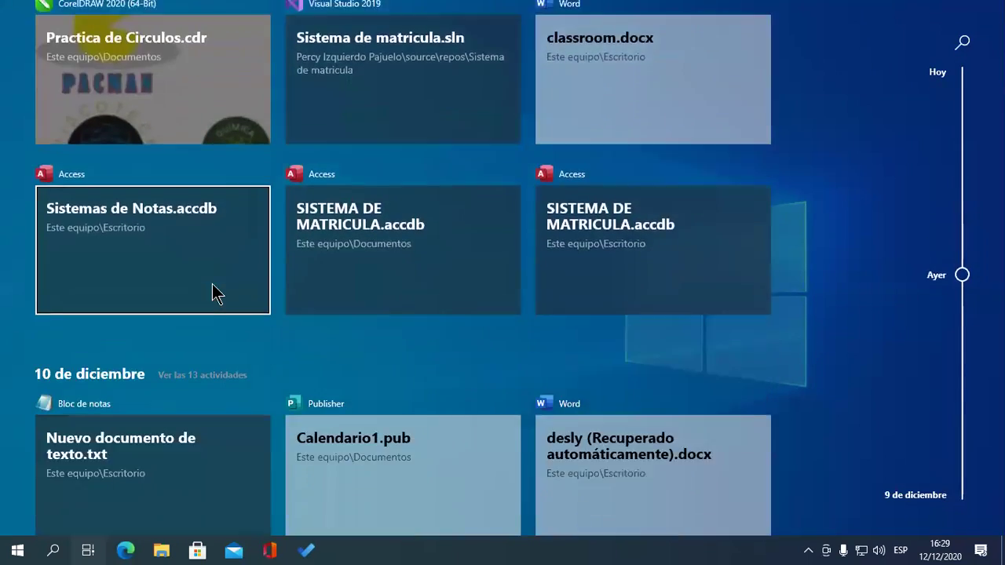
pyautogui.scroll(-3, 213, 286)
pyautogui.scroll(10, 621, 359)
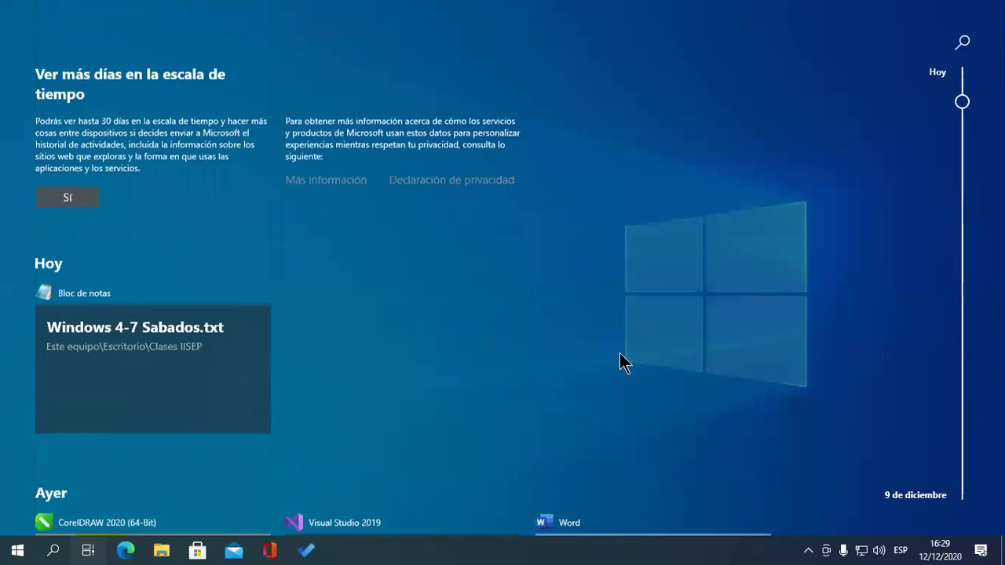
pyautogui.scroll(3, 437, 340)
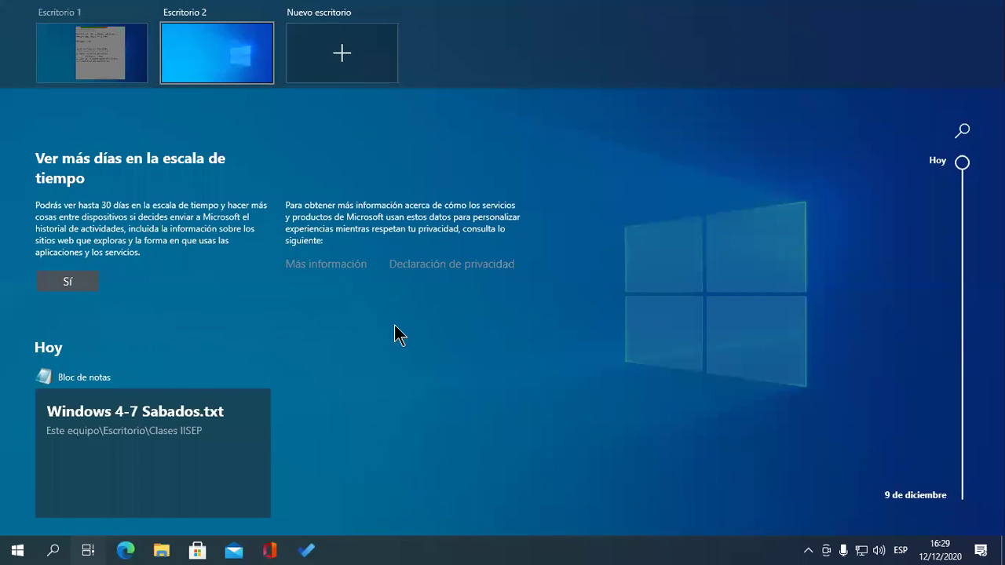
# Step: Create a third virtual desktop from Task View and switch to it
pyautogui.scroll(-5, 362, 352)
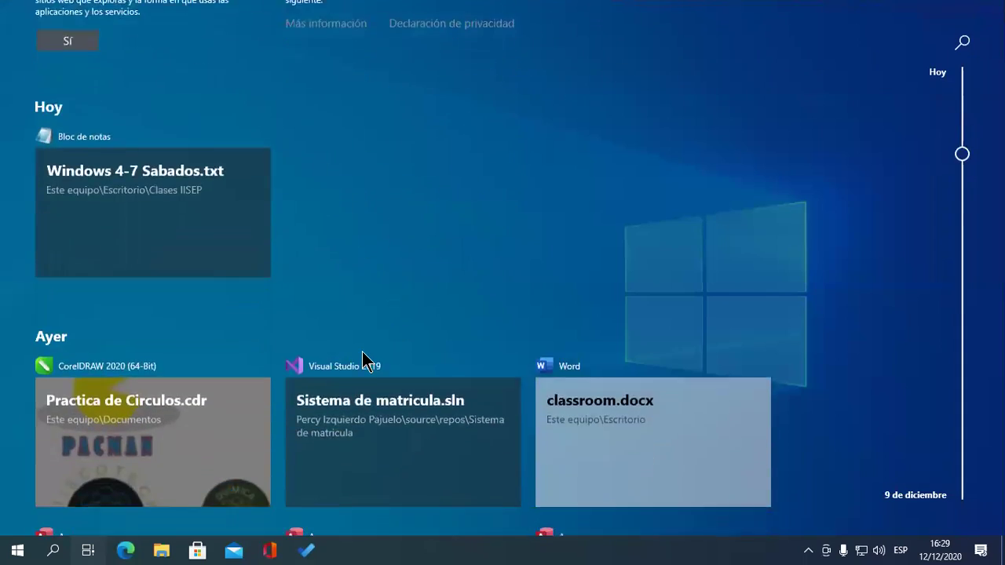
pyautogui.scroll(-10, 362, 352)
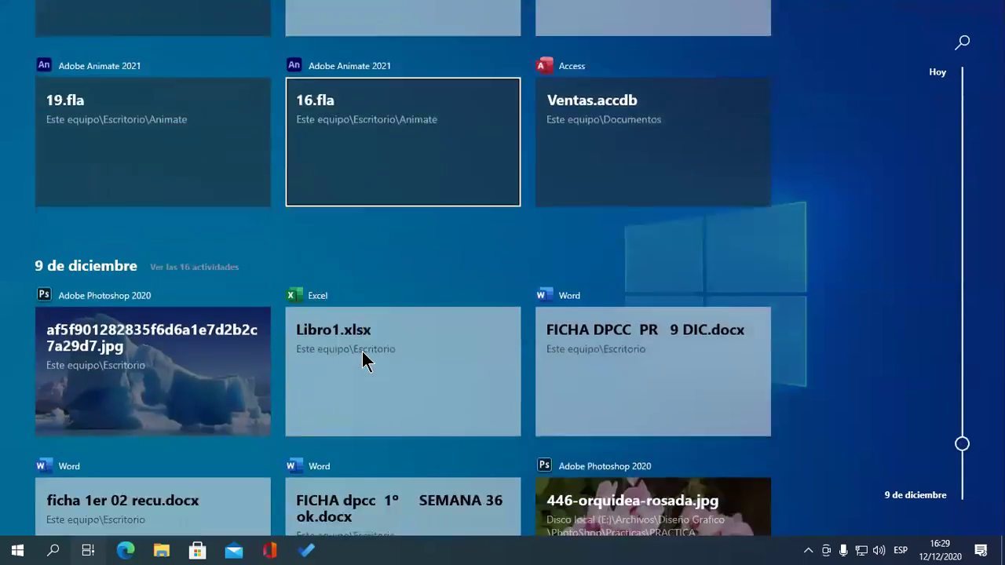
pyautogui.scroll(15, 362, 352)
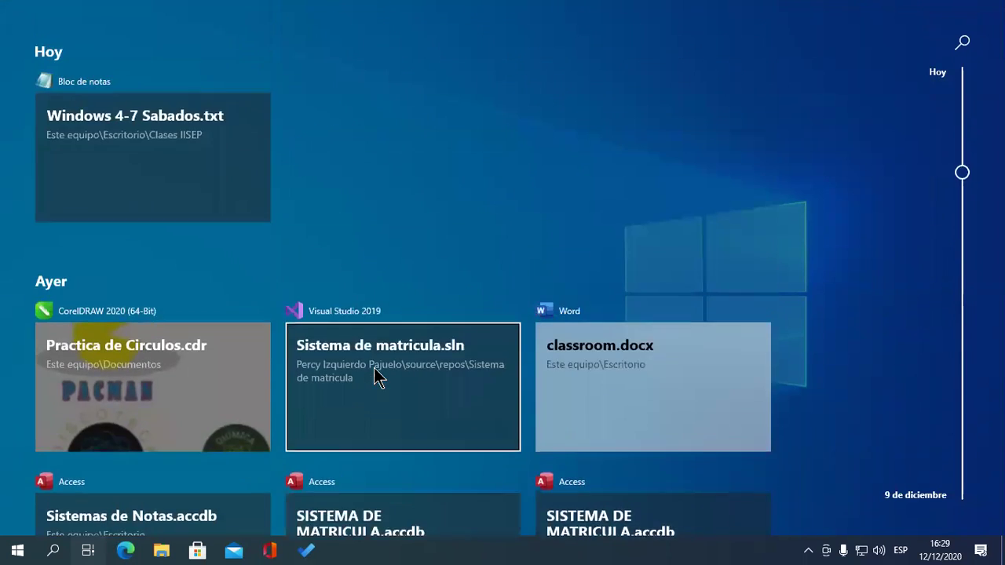
pyautogui.scroll(2, 375, 364)
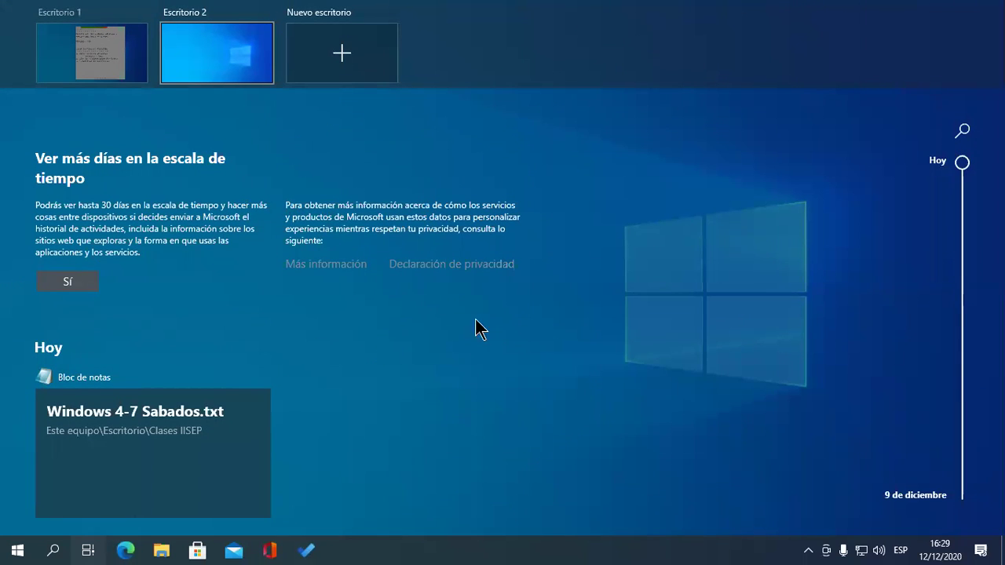
pyautogui.click(356, 75)
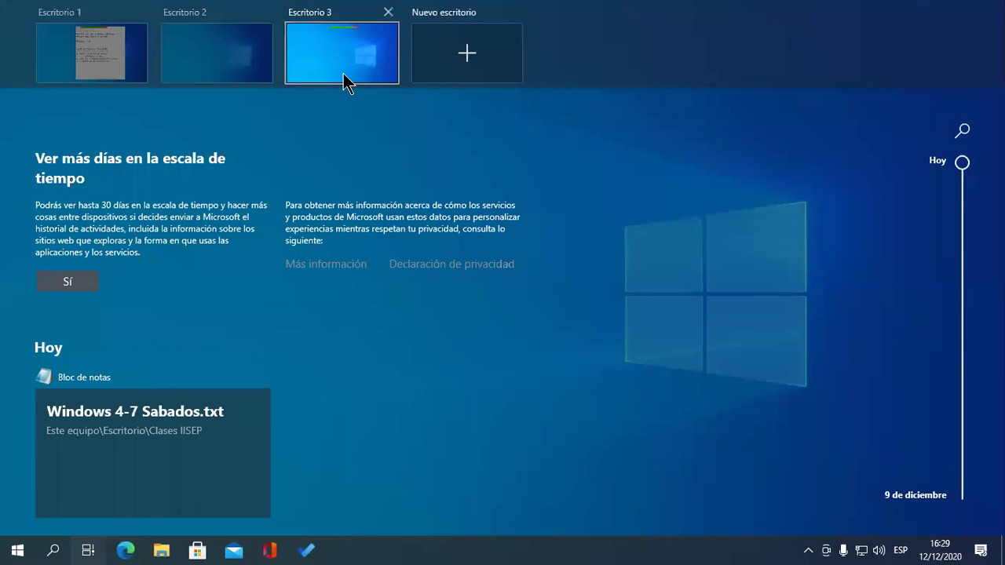
pyautogui.click(350, 76)
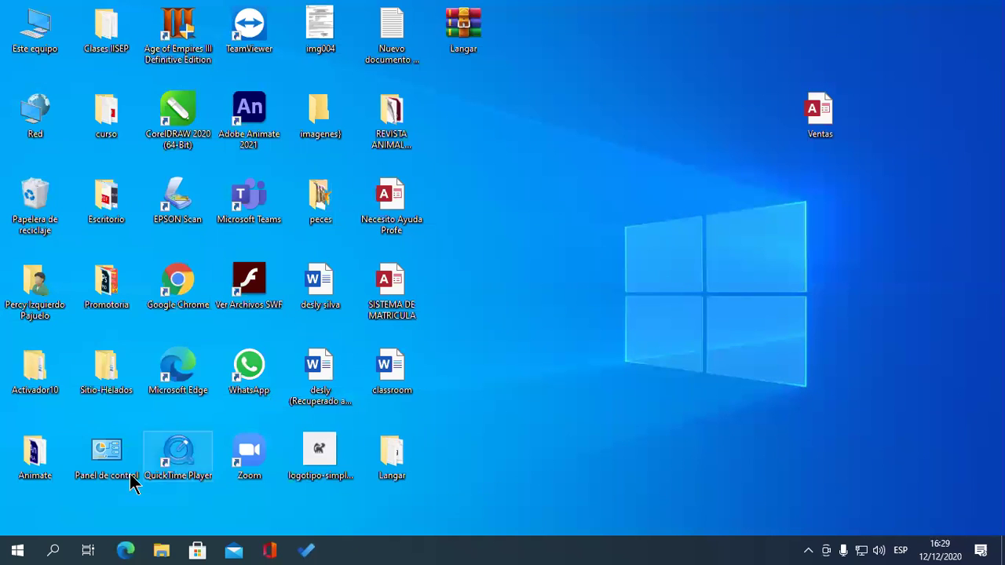
# Step: Return to Escritorio 1 through Task View and check the WhatsApp and Chrome windows open there, leaving the notes in front
pyautogui.click(88, 550)
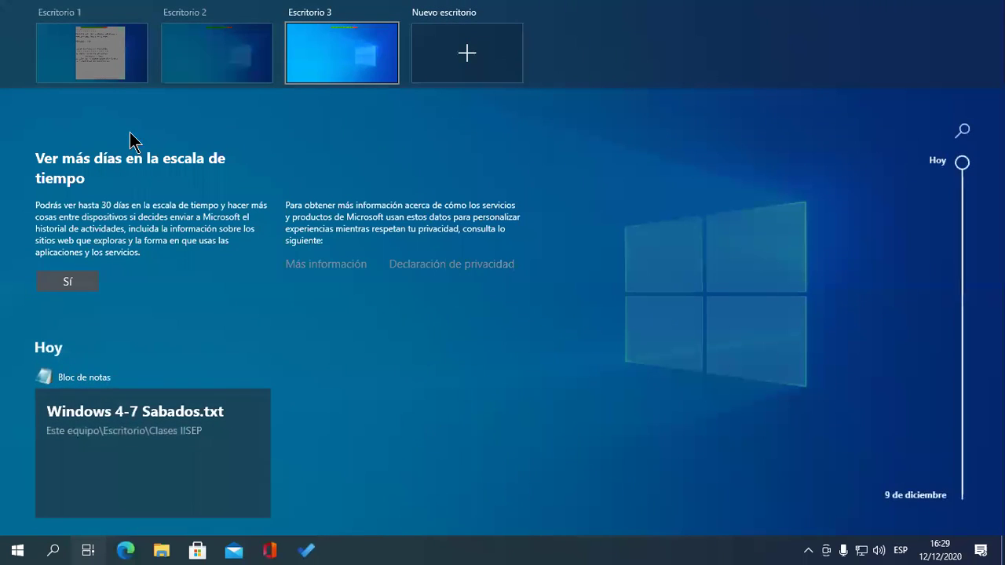
pyautogui.click(99, 59)
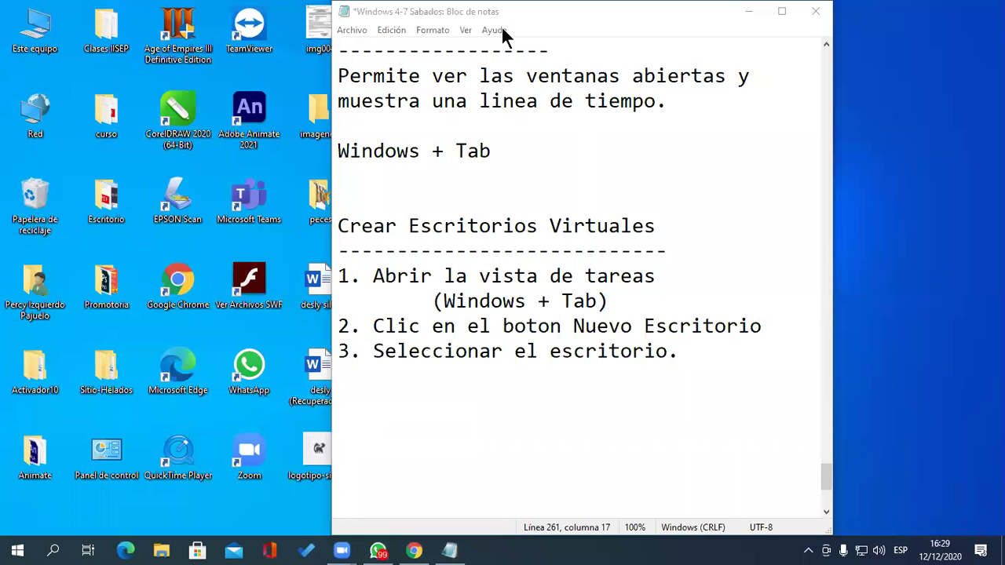
pyautogui.click(381, 551)
pyautogui.click(381, 551)
pyautogui.click(414, 551)
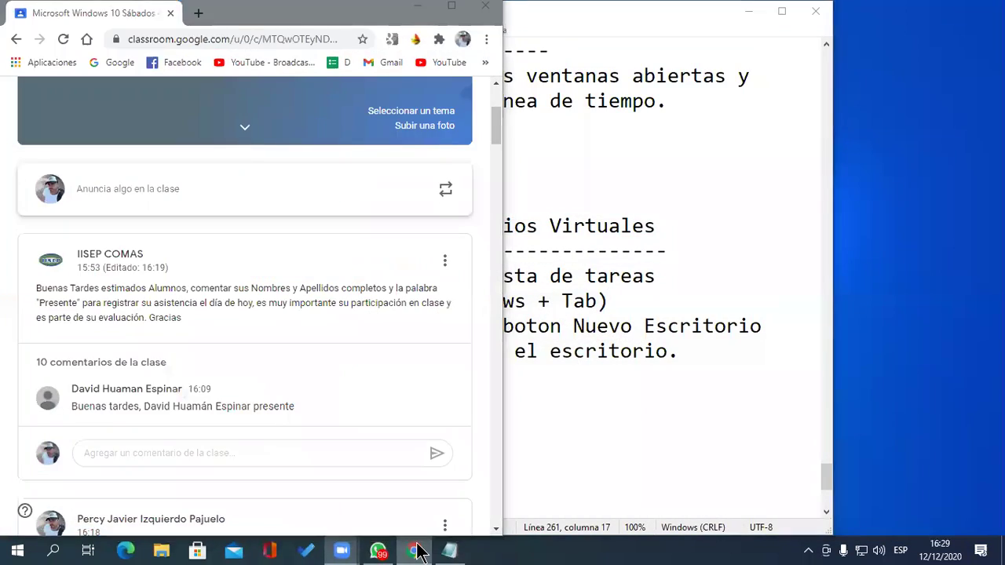
pyautogui.click(414, 552)
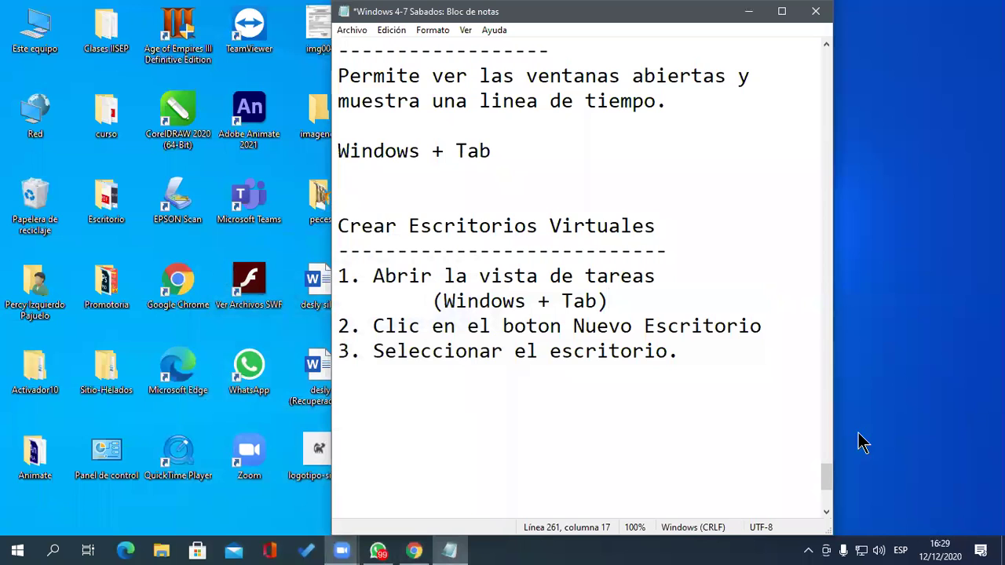
# Step: Switch back and forth between Escritorio 1 and Escritorio 2, ending on Escritorio 2
pyautogui.click(87, 550)
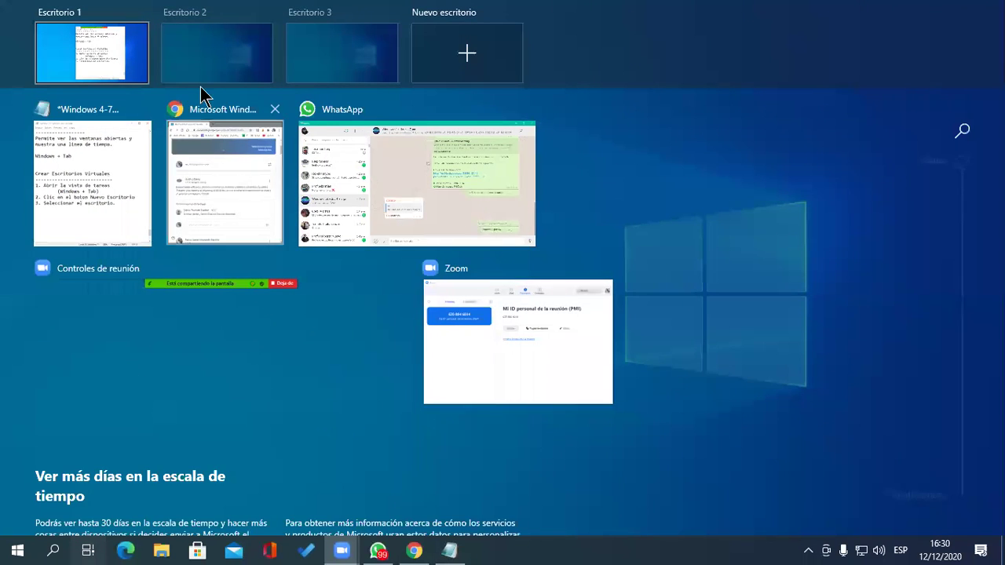
pyautogui.click(213, 73)
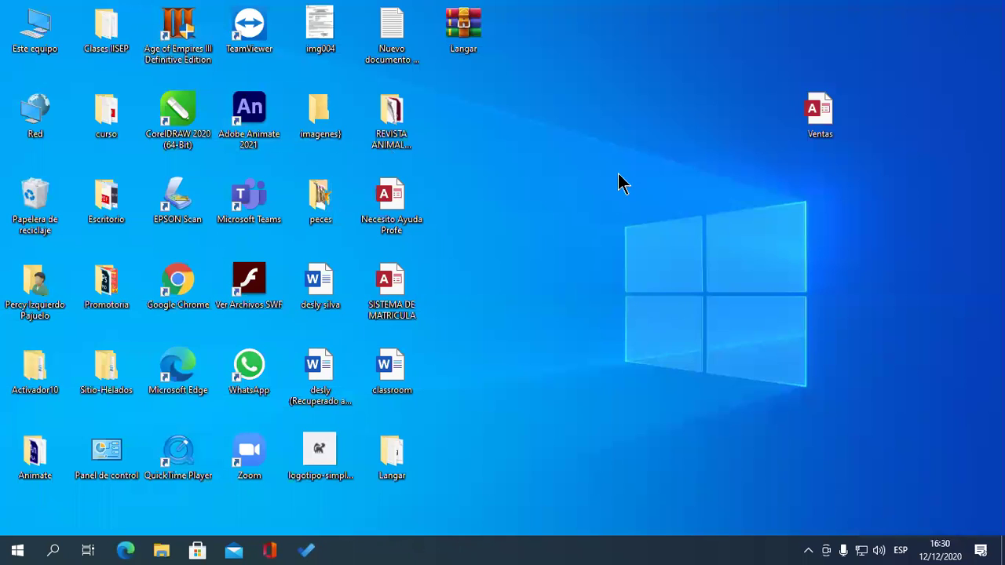
pyautogui.press('ctrl+super+Left')
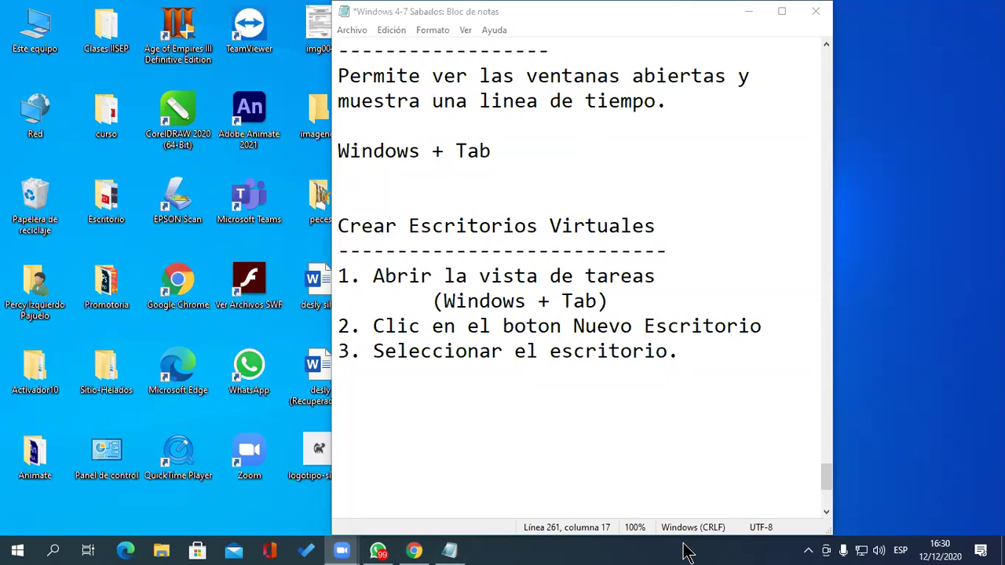
pyautogui.press('ctrl+super+Right')
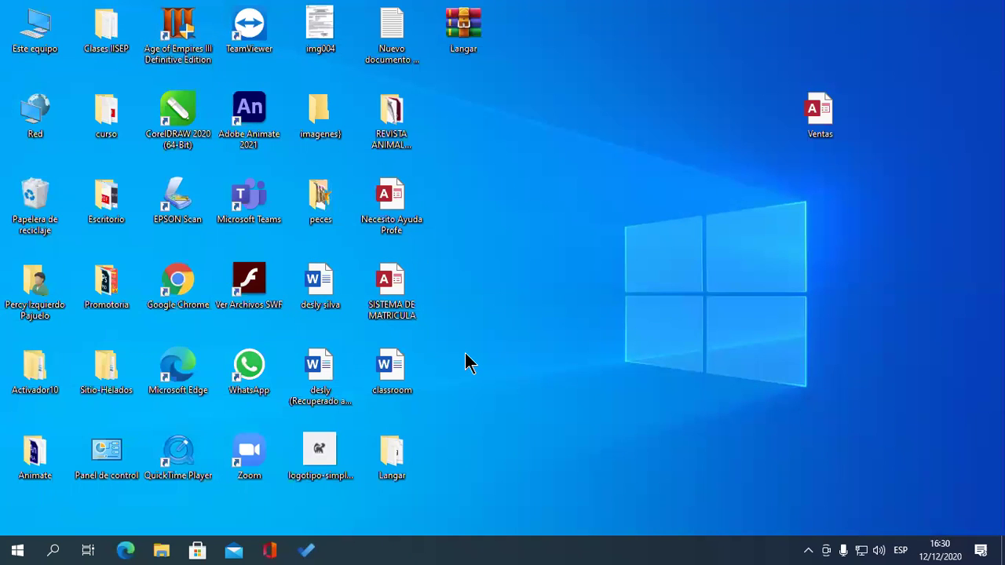
# Step: Launch Word on Escritorio 2 with the Run command winword and create a blank document
pyautogui.press('super+r')
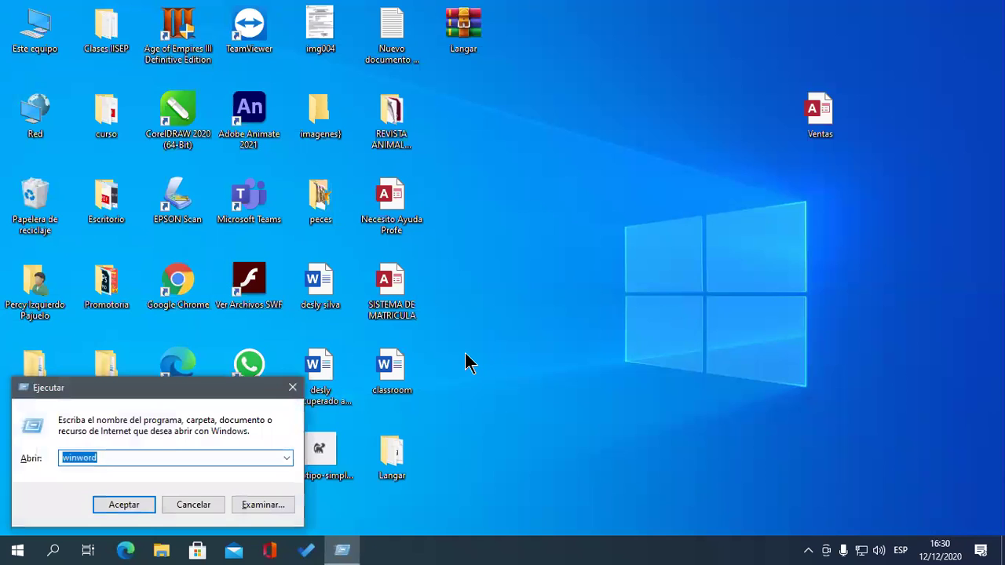
pyautogui.press('Return')
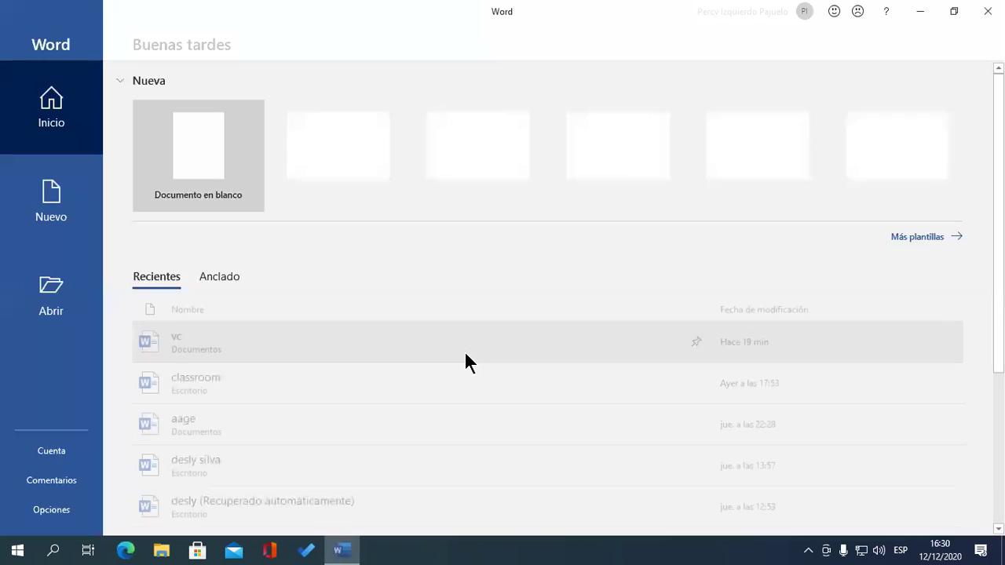
pyautogui.click(193, 145)
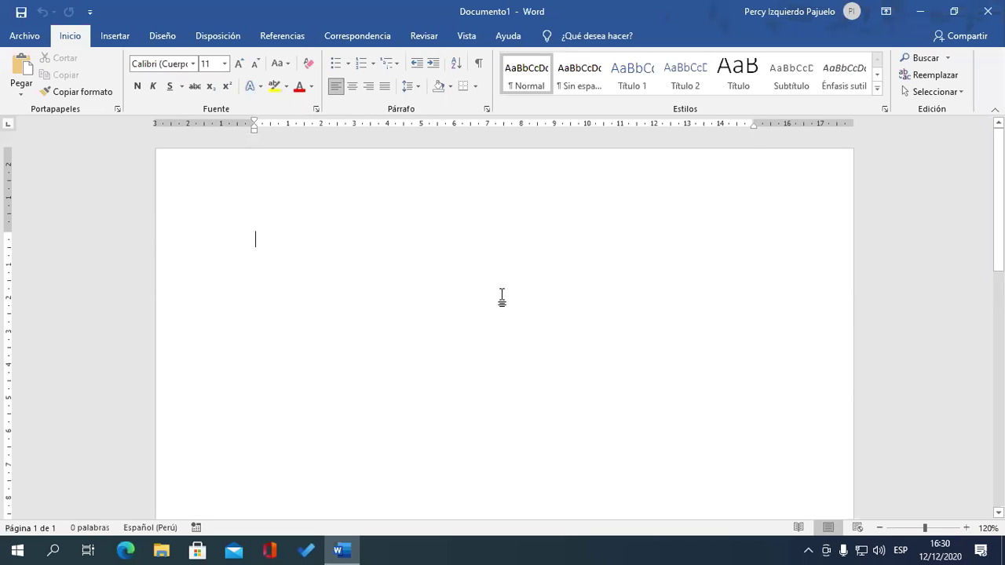
# Step: Switch from Escritorio 2 to the empty Escritorio 3 through Task View
pyautogui.click(88, 551)
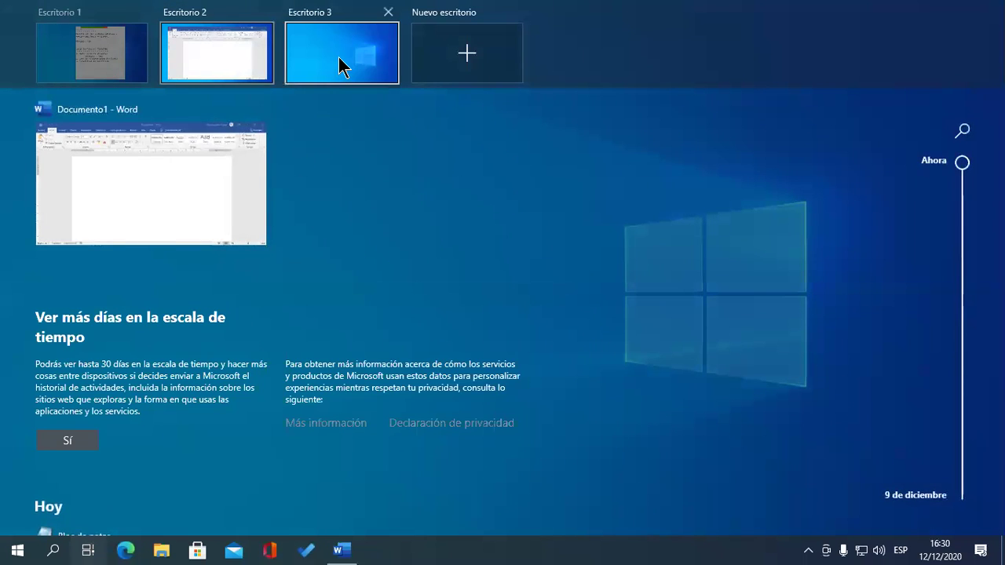
pyautogui.click(338, 58)
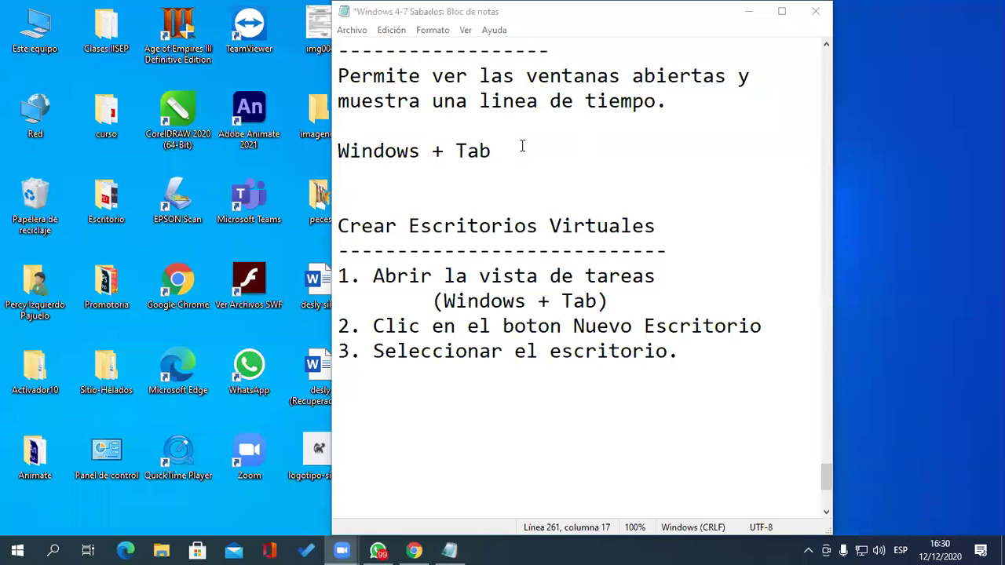
pyautogui.press('ctrl+super+Left')
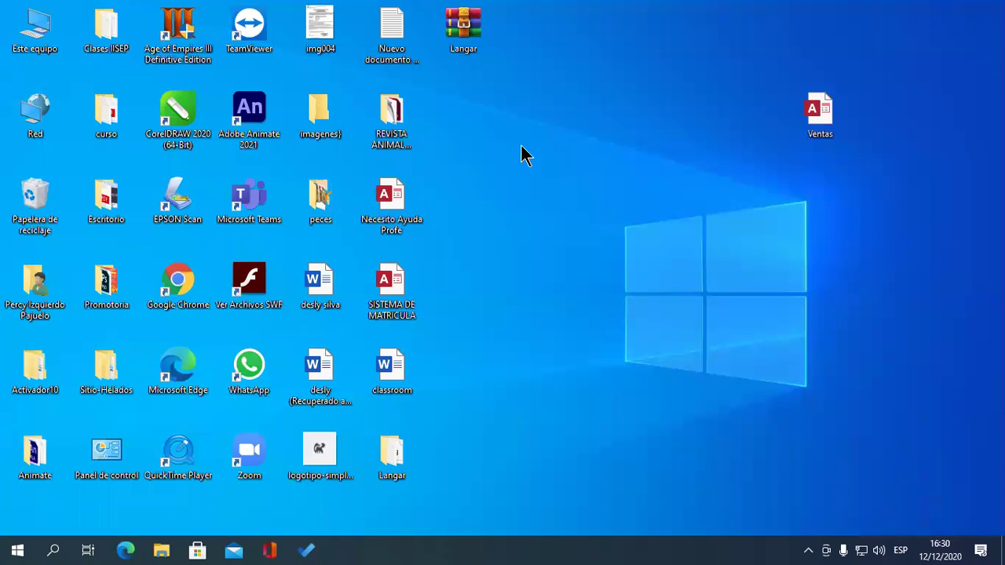
# Step: Launch Excel on Escritorio 3 with the Run command excel, maximize its window and create a blank workbook
pyautogui.press('super+r')
pyautogui.write('excel')
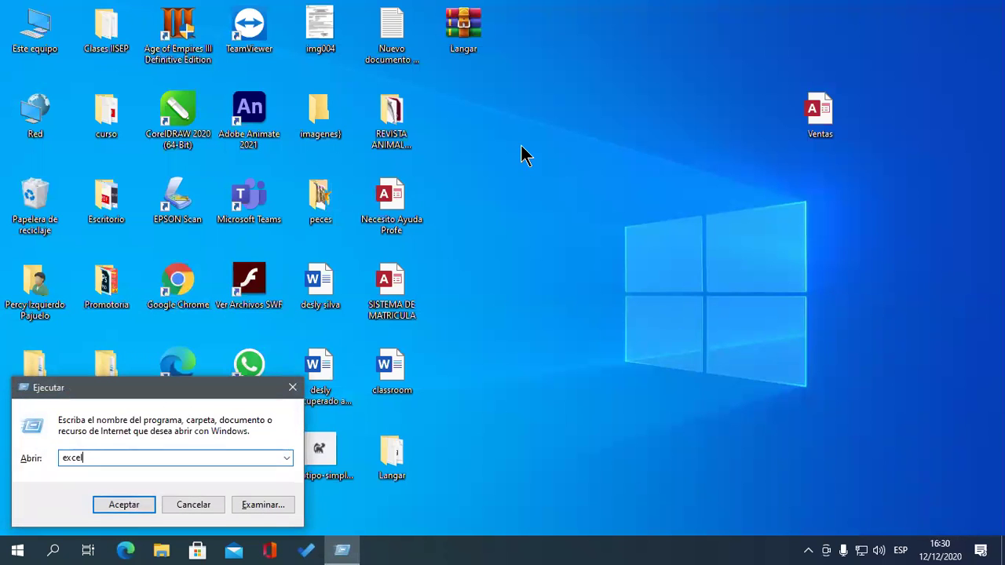
pyautogui.press('Return')
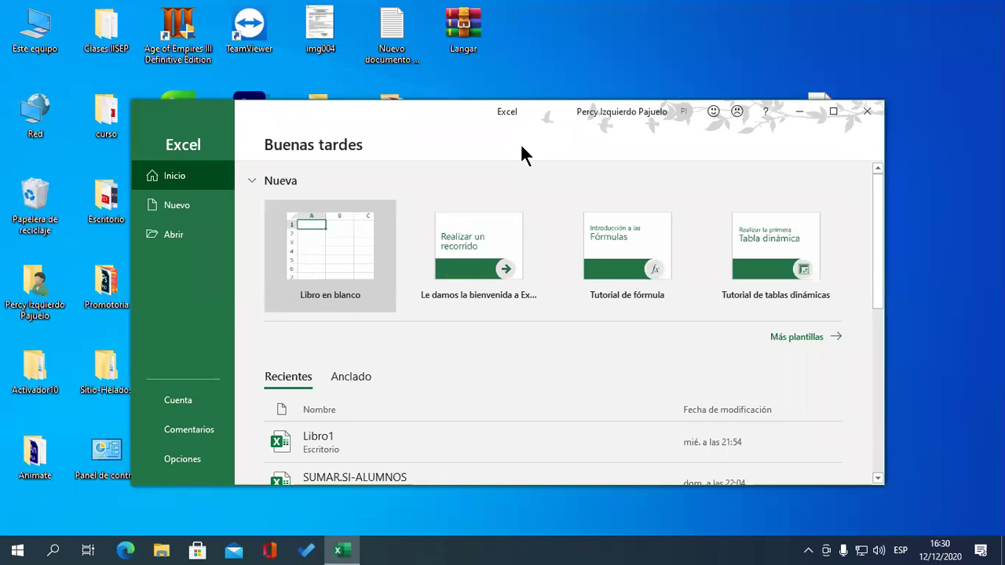
pyautogui.click(834, 115)
pyautogui.click(240, 188)
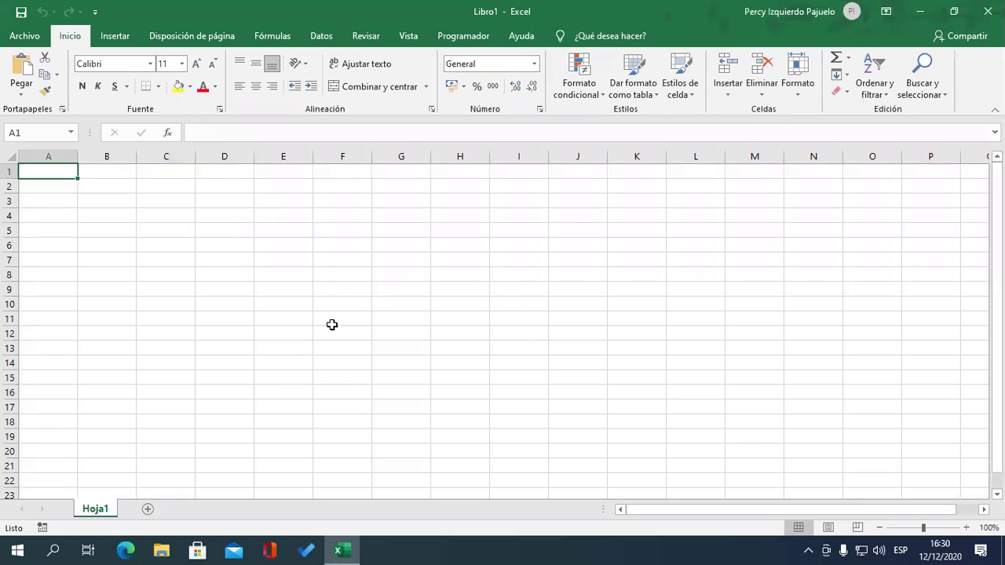
# Step: Create a fourth virtual desktop from Task View and switch to it
pyautogui.click(90, 547)
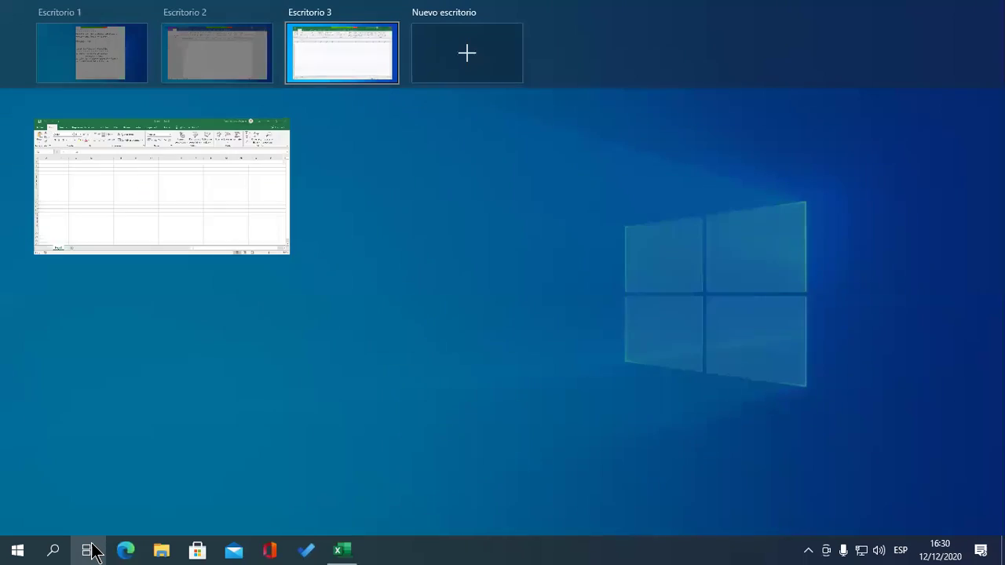
pyautogui.click(453, 72)
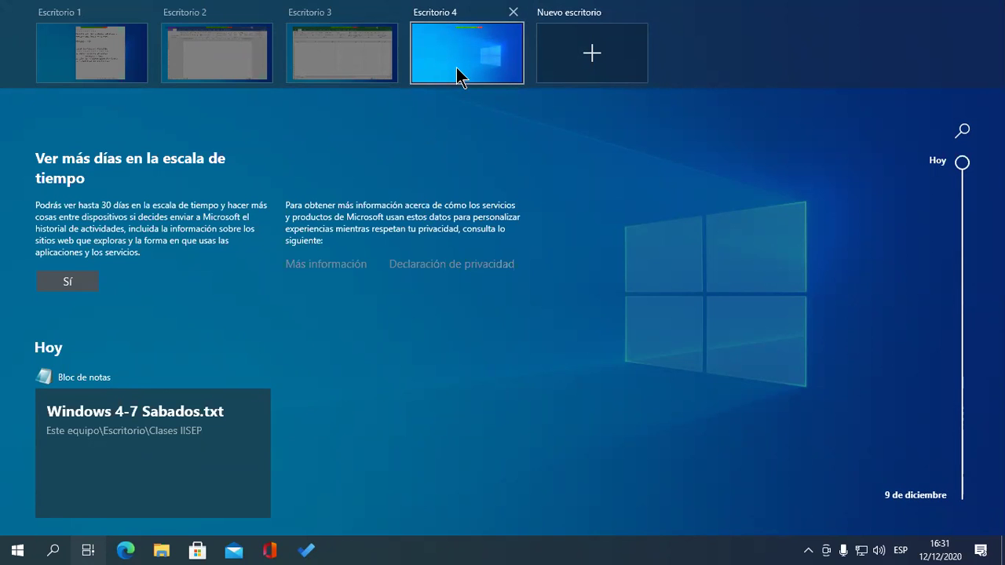
pyautogui.click(460, 68)
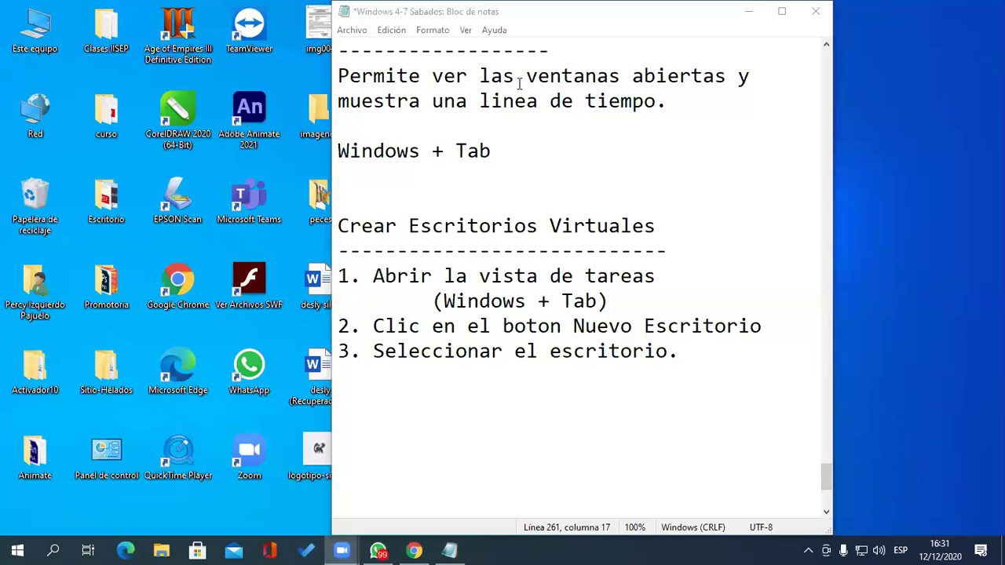
pyautogui.press('ctrl+super+Left')
pyautogui.press('ctrl+super+Left')
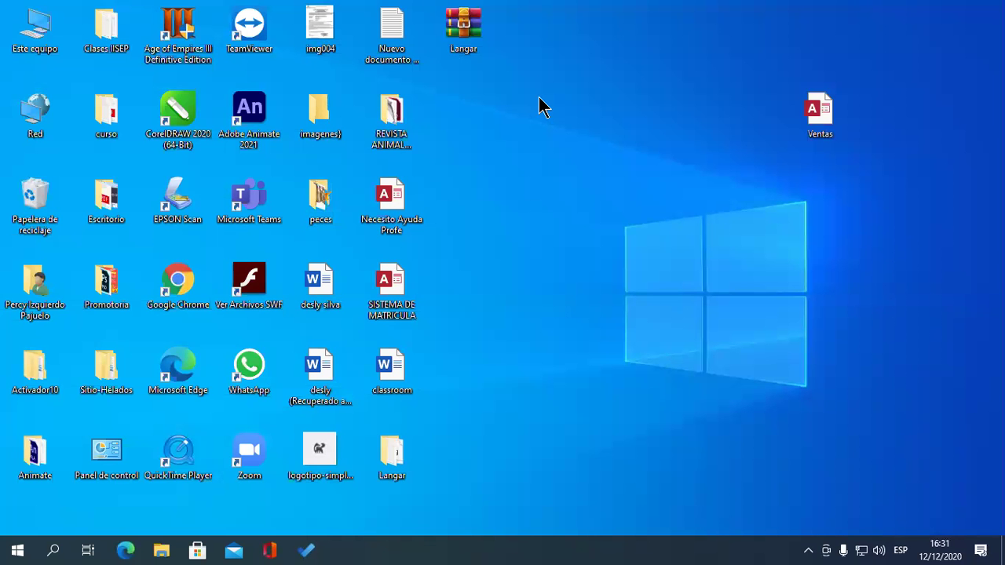
# Step: Launch PowerPoint on Escritorio 4 with the Run command powerpnt and create a blank presentation
pyautogui.press('super+r')
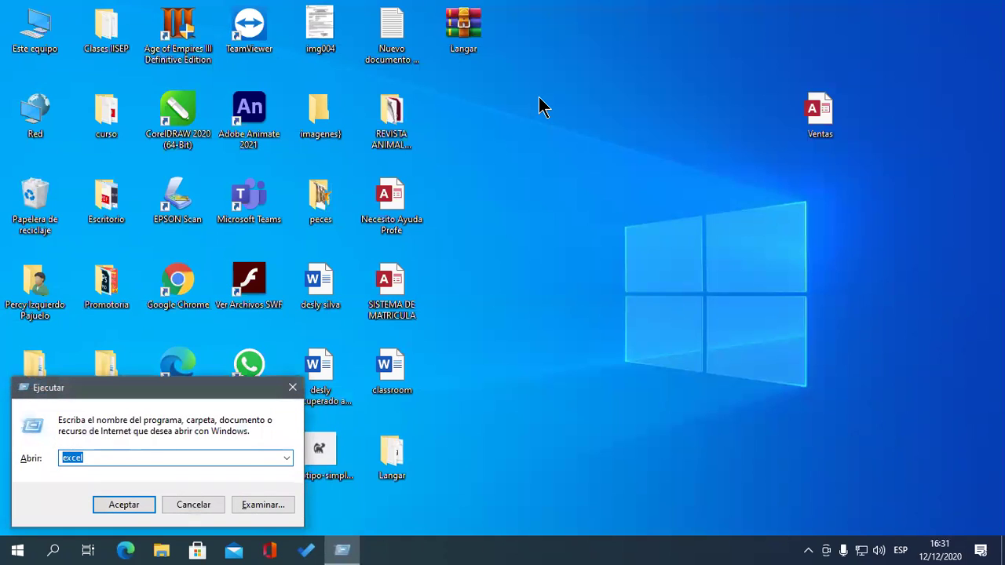
pyautogui.write('powerpnt')
pyautogui.press('Return')
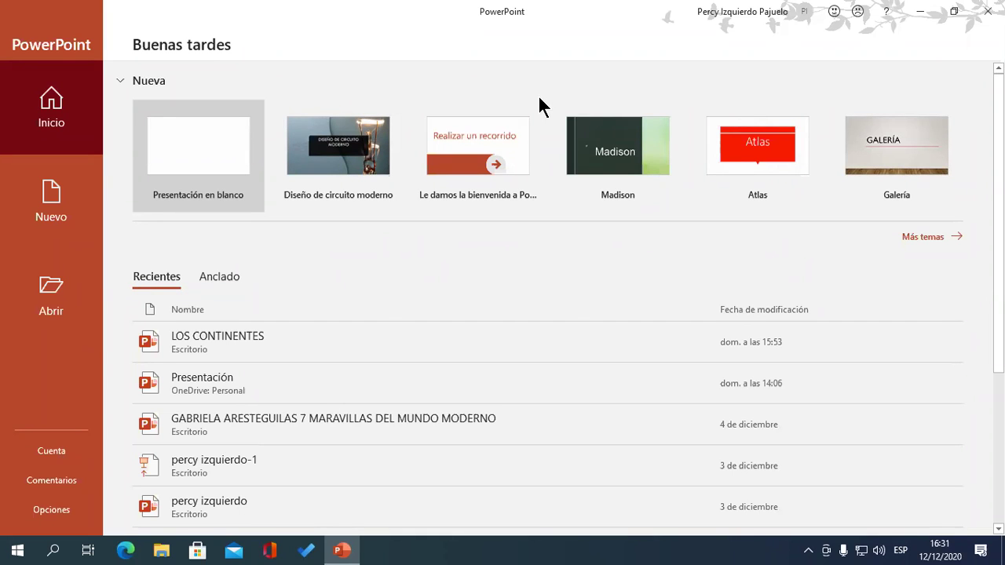
pyautogui.click(173, 155)
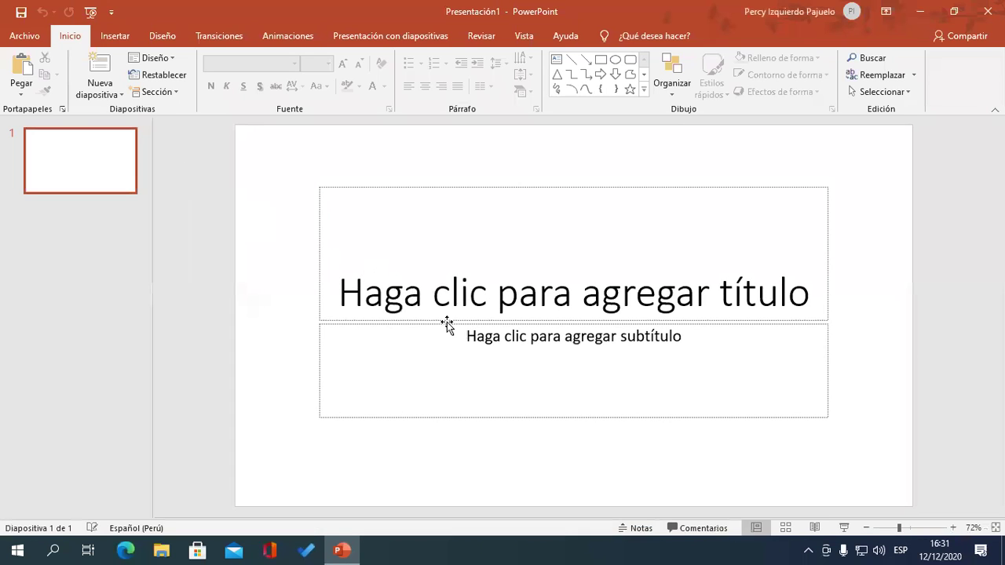
# Step: Create a fifth virtual desktop from Task View, switch to it and open Microsoft Edge there
pyautogui.click(88, 550)
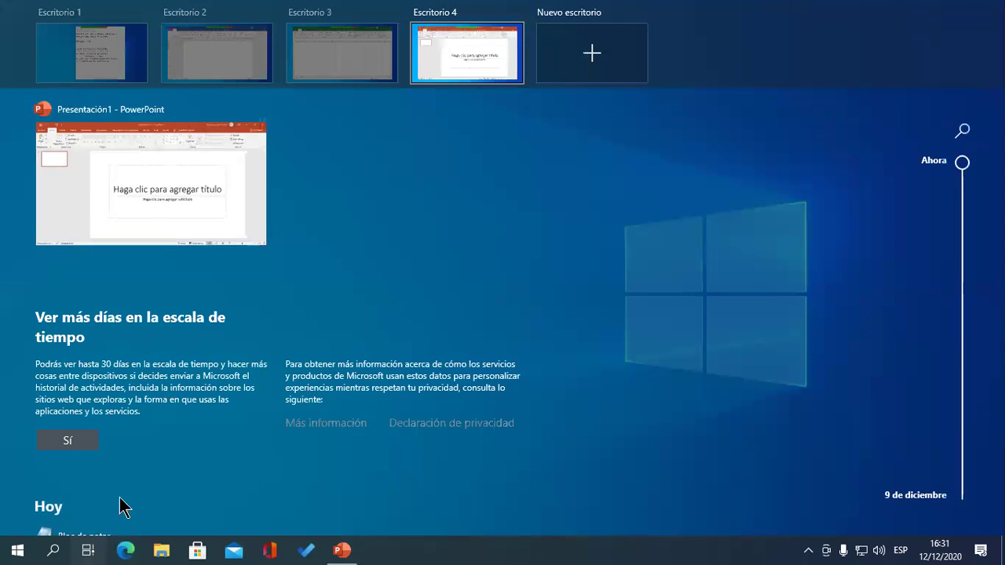
pyautogui.click(579, 62)
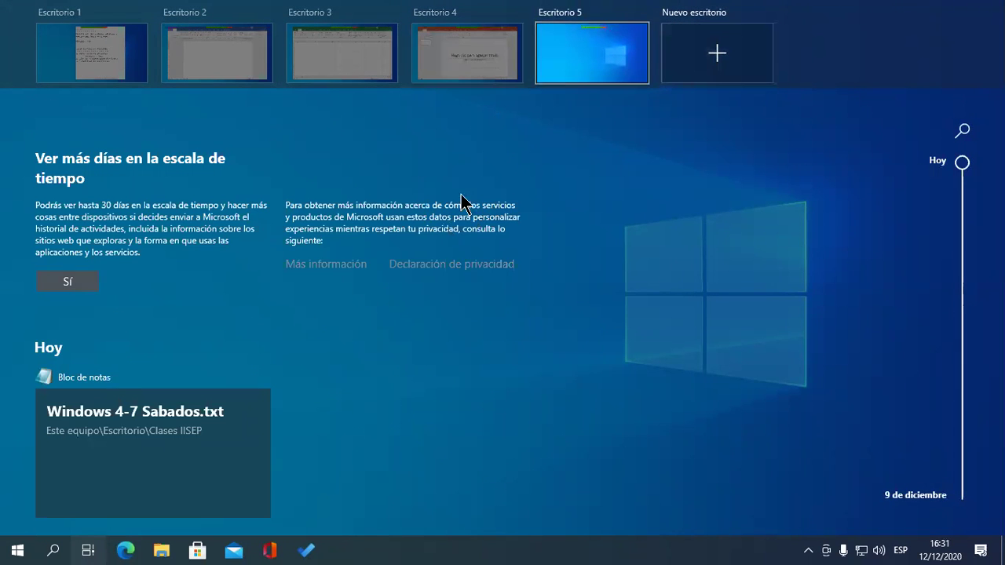
pyautogui.click(582, 64)
pyautogui.press('ctrl+super+Left')
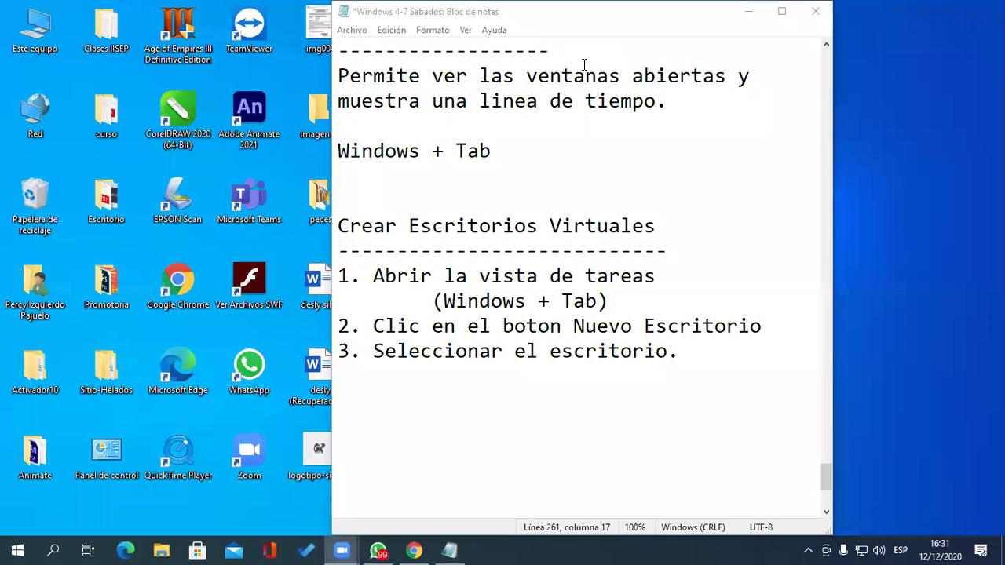
pyautogui.press('ctrl+super+Left')
pyautogui.press('ctrl+super+Left')
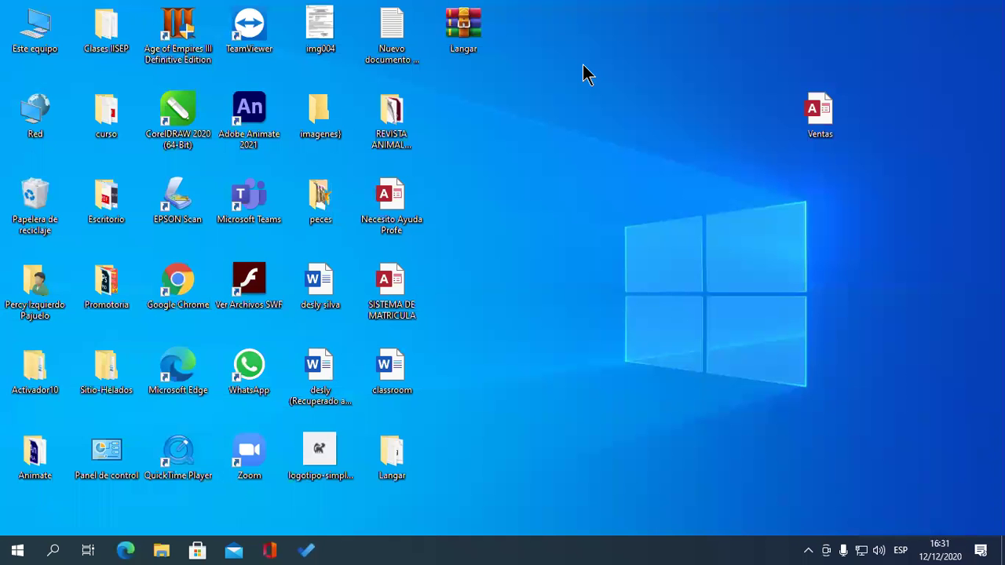
pyautogui.click(128, 549)
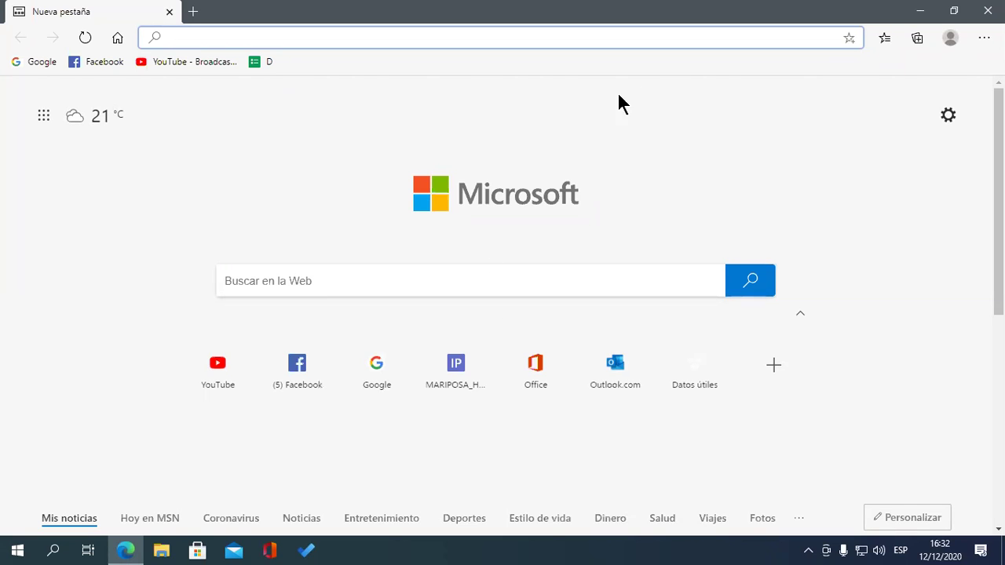
# Step: Switch to Escritorio 1 from Task View and check the Chrome window and the Zoom window previews there
pyautogui.click(97, 550)
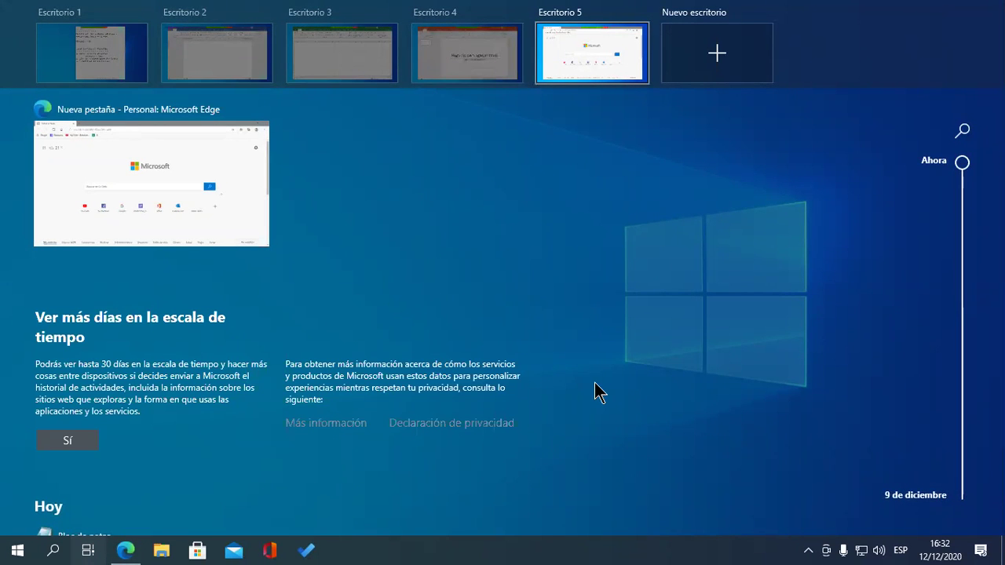
pyautogui.click(84, 73)
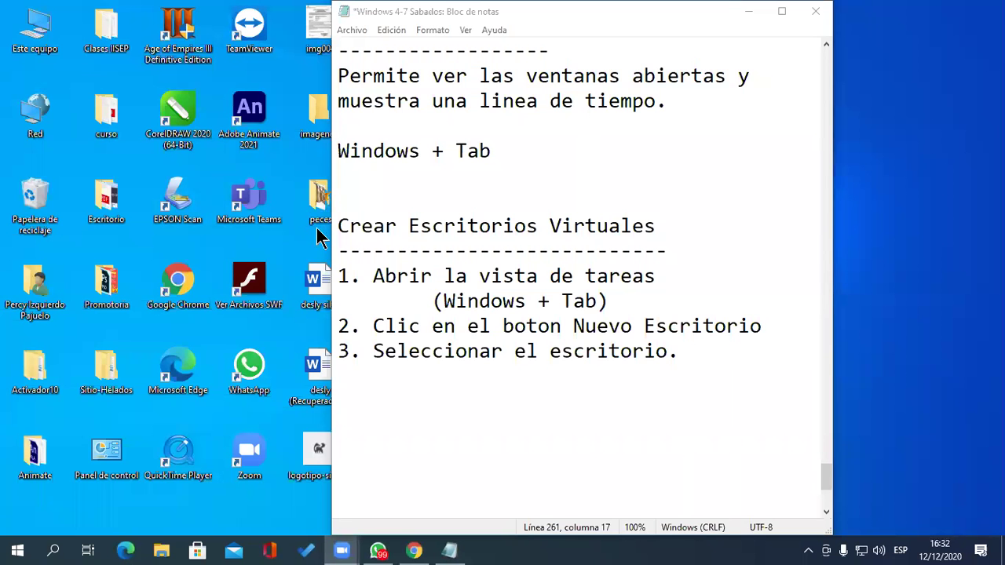
pyautogui.click(413, 551)
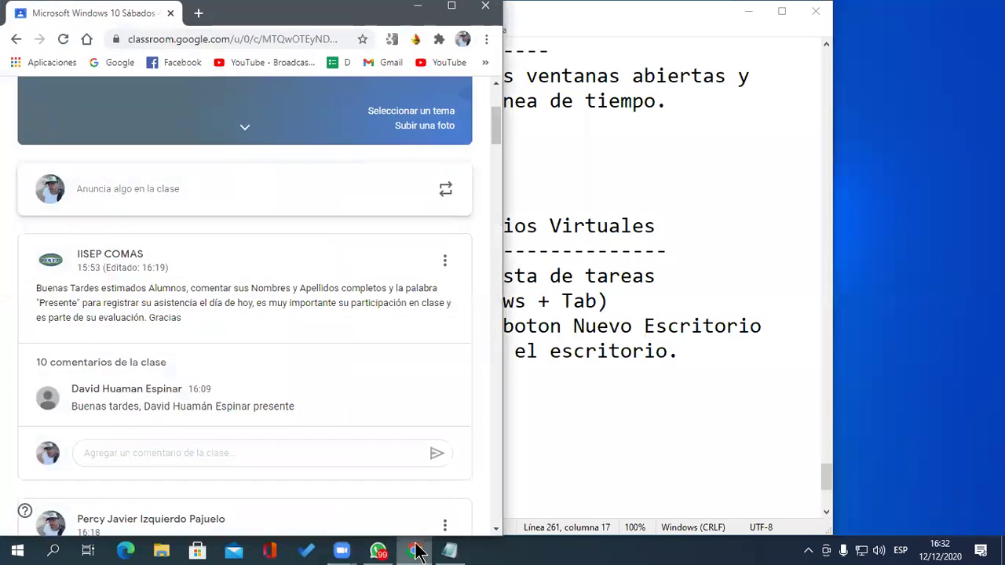
pyautogui.click(414, 551)
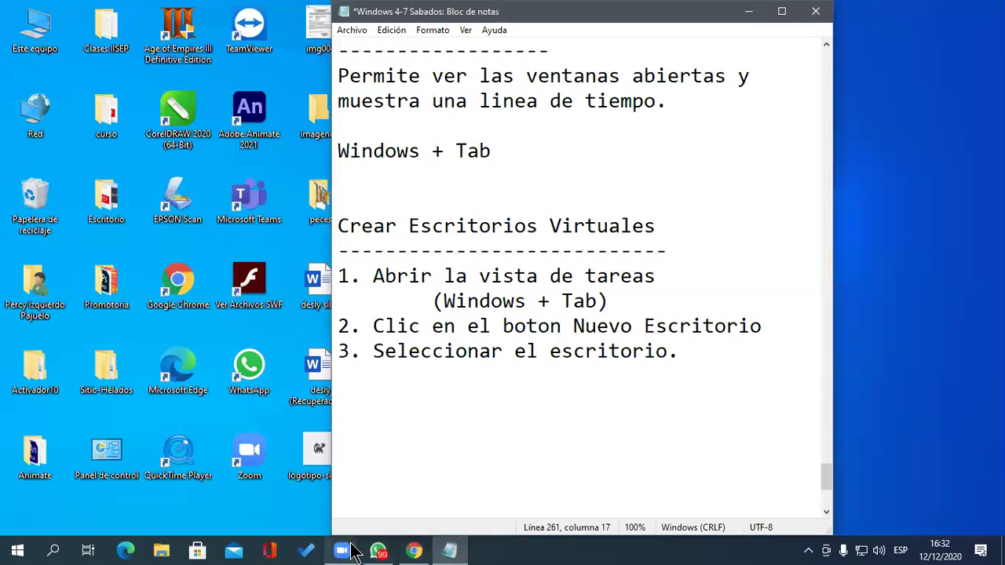
pyautogui.moveTo(351, 552)
pyautogui.click(640, 552)
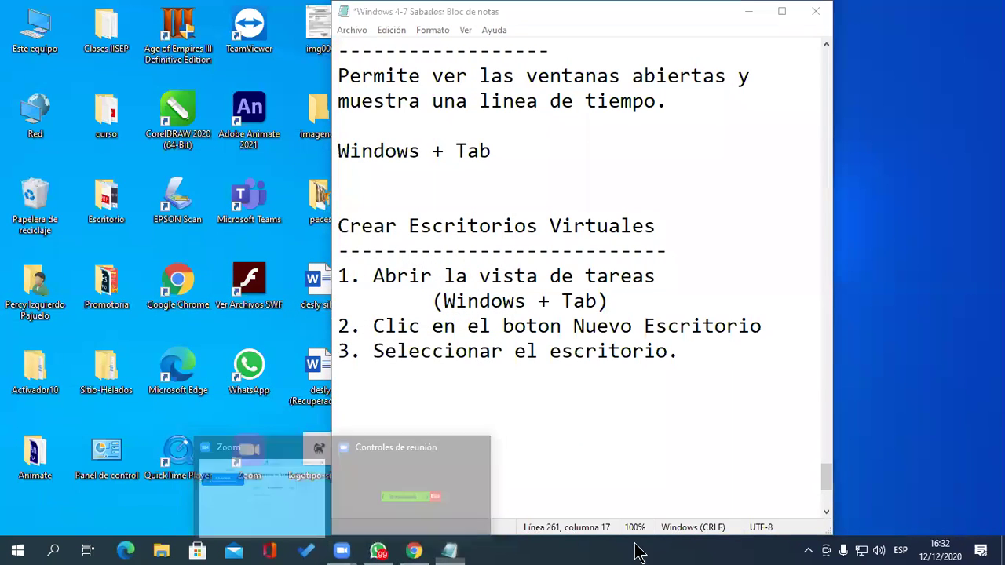
# Step: Open the Mail app on Escritorio 1 and minimize its inbox window
pyautogui.click(247, 547)
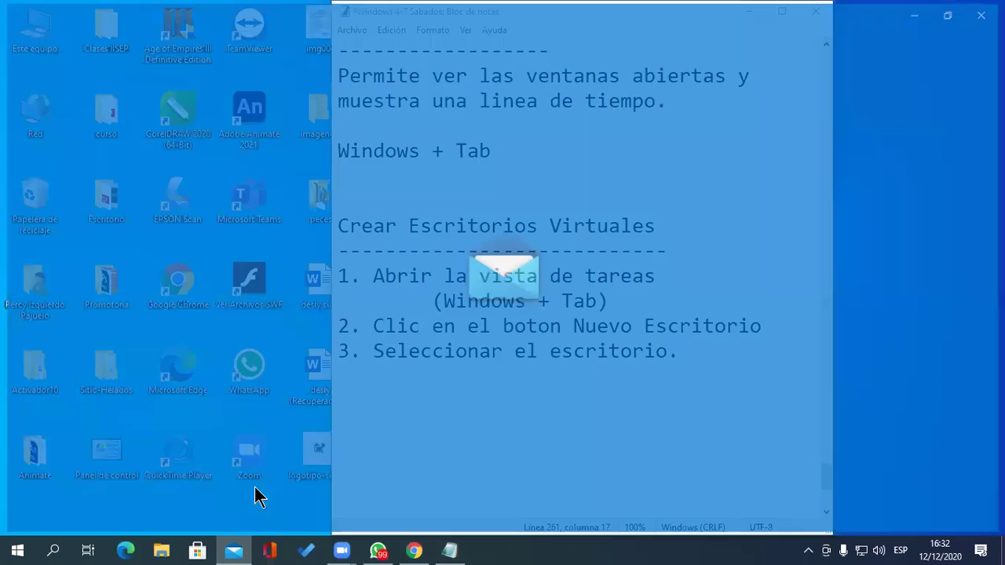
pyautogui.click(971, 17)
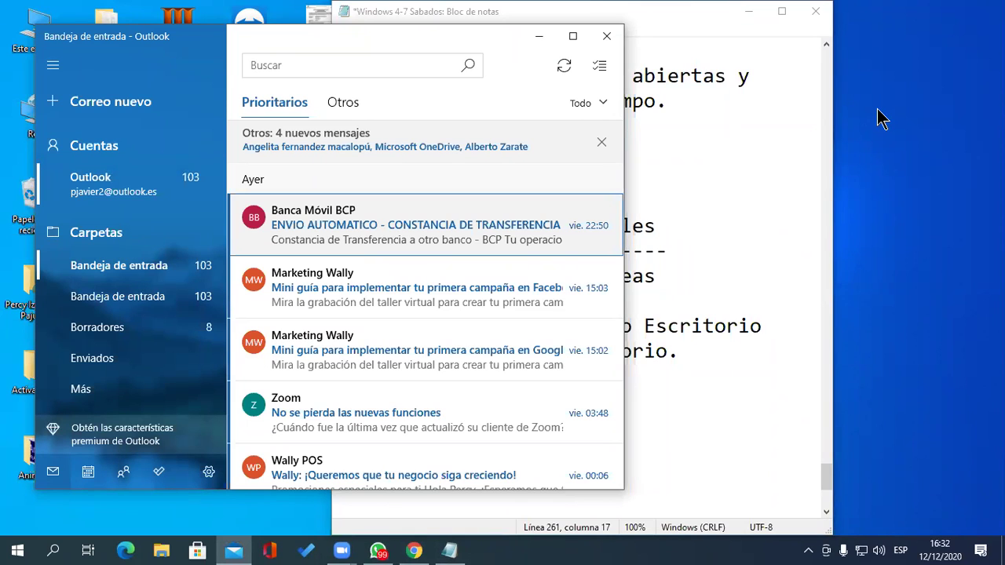
pyautogui.click(539, 37)
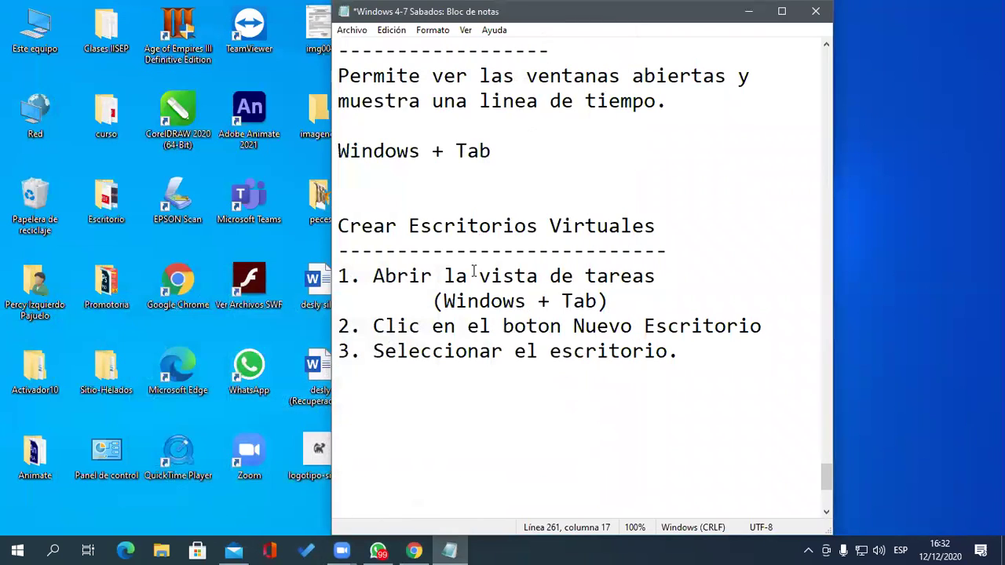
# Step: Switch from Task View to the Word document on Escritorio 2, then to the PowerPoint presentation on Escritorio 4
pyautogui.click(87, 551)
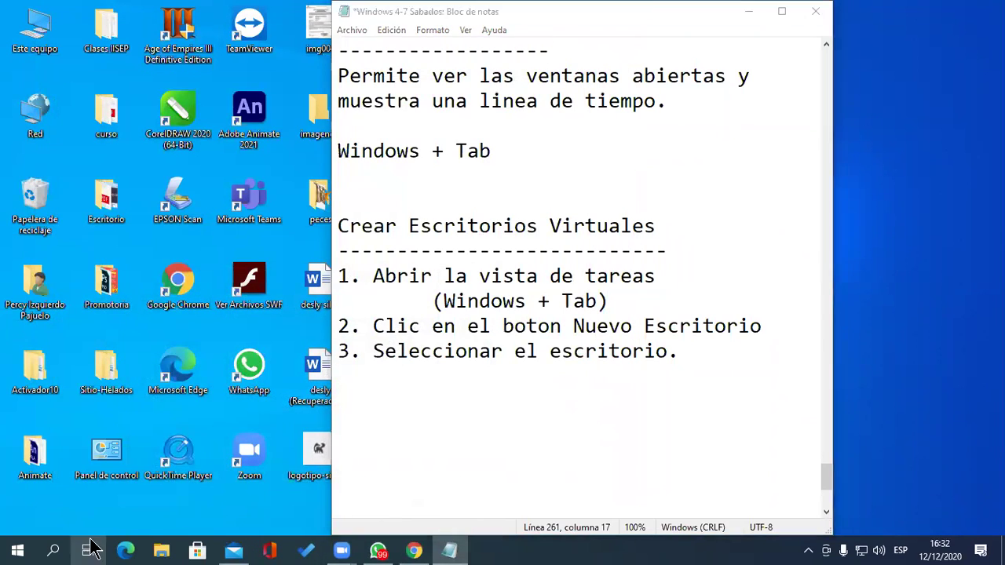
pyautogui.click(217, 73)
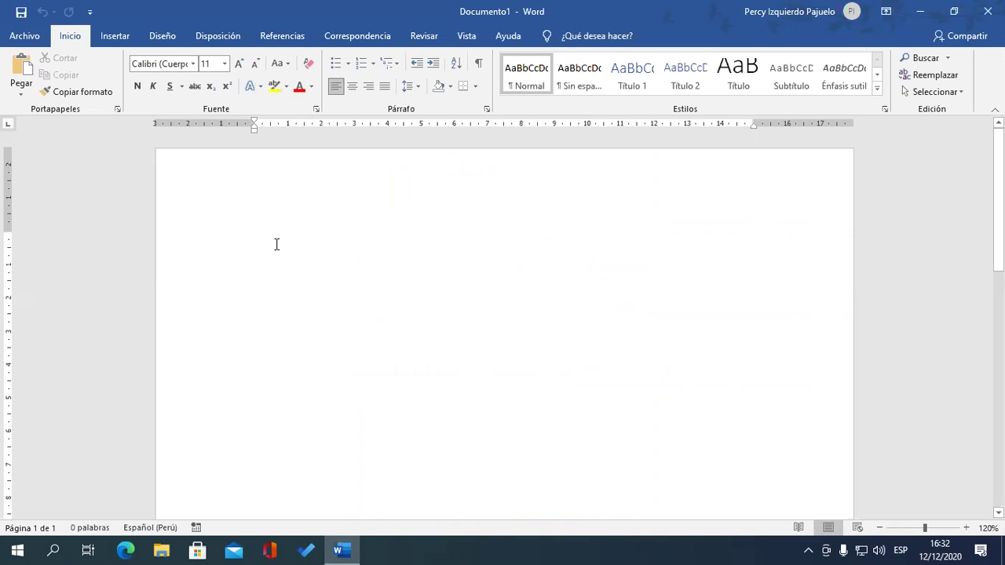
pyautogui.click(92, 551)
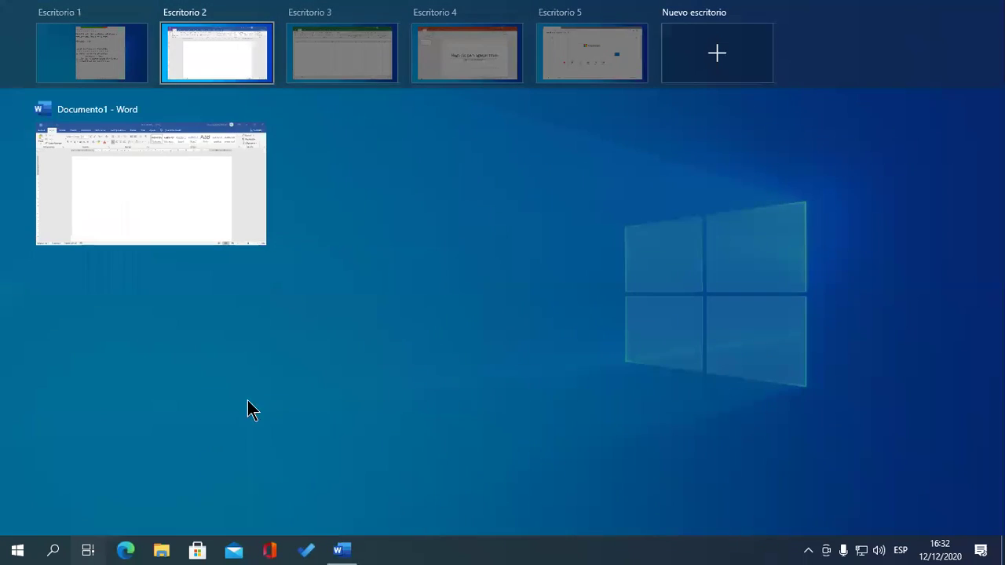
pyautogui.click(464, 79)
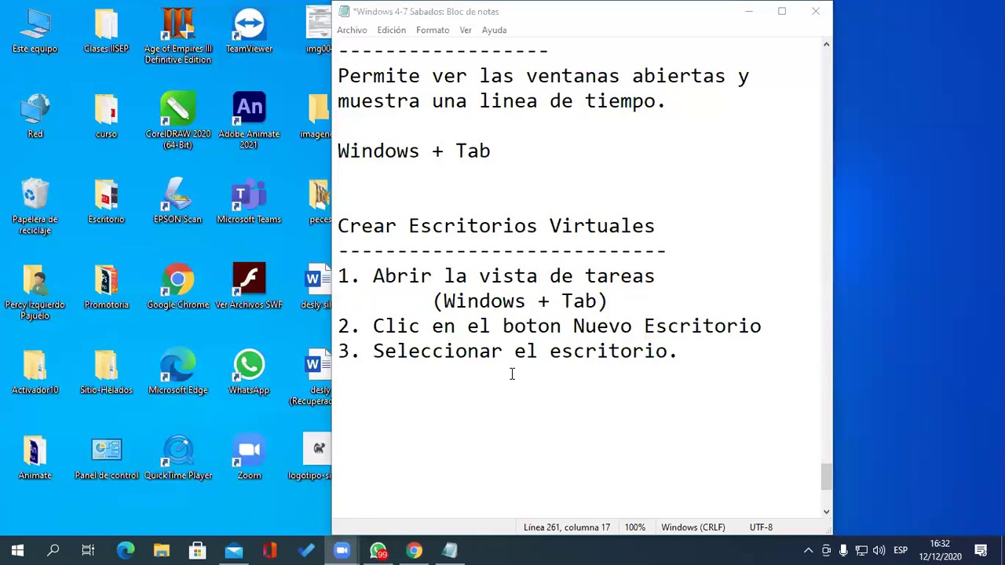
pyautogui.click(88, 550)
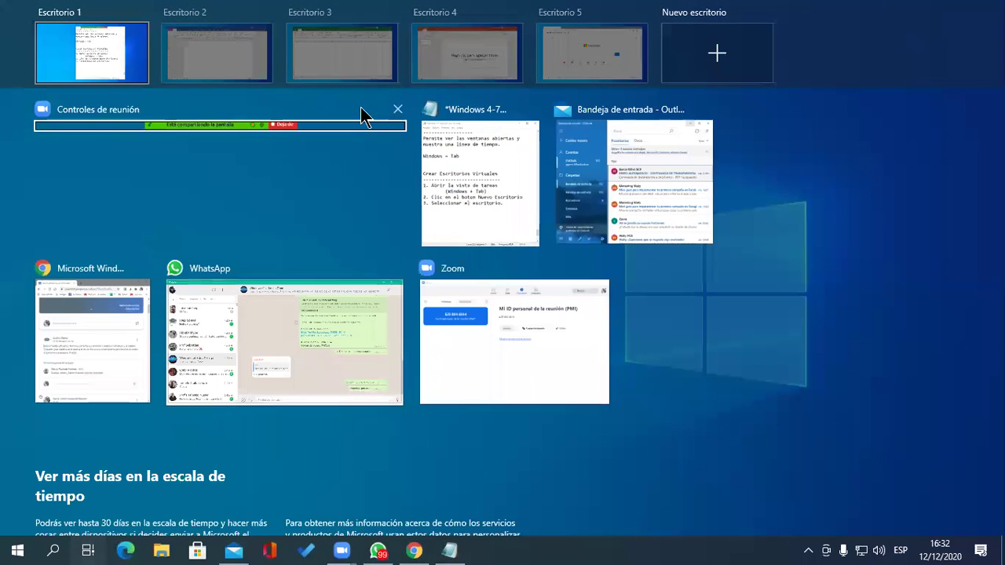
pyautogui.click(440, 56)
pyautogui.click(636, 294)
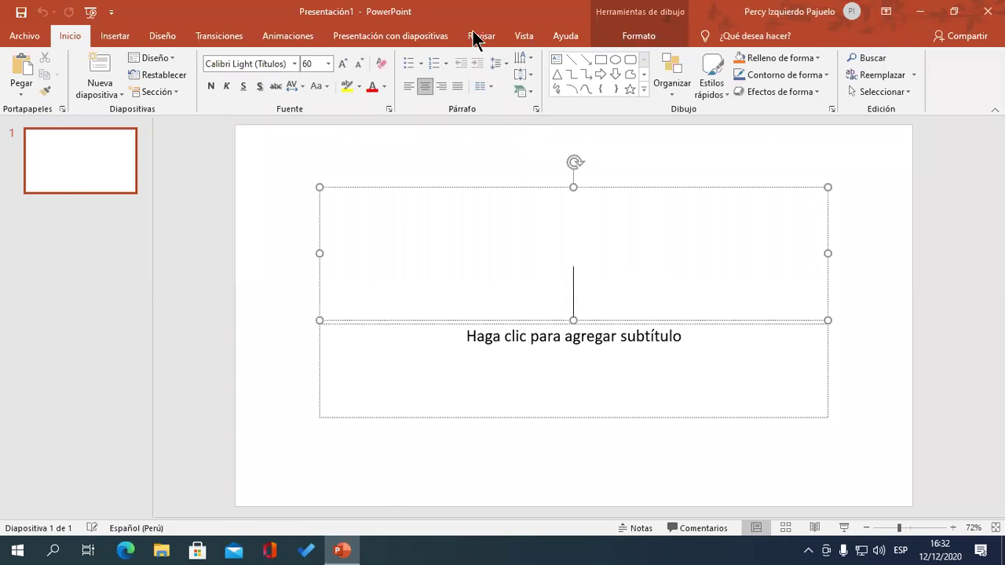
# Step: Snap PowerPoint to the right half and Control Panel, launched with the Run command control, to the left half
pyautogui.press('super+Right')
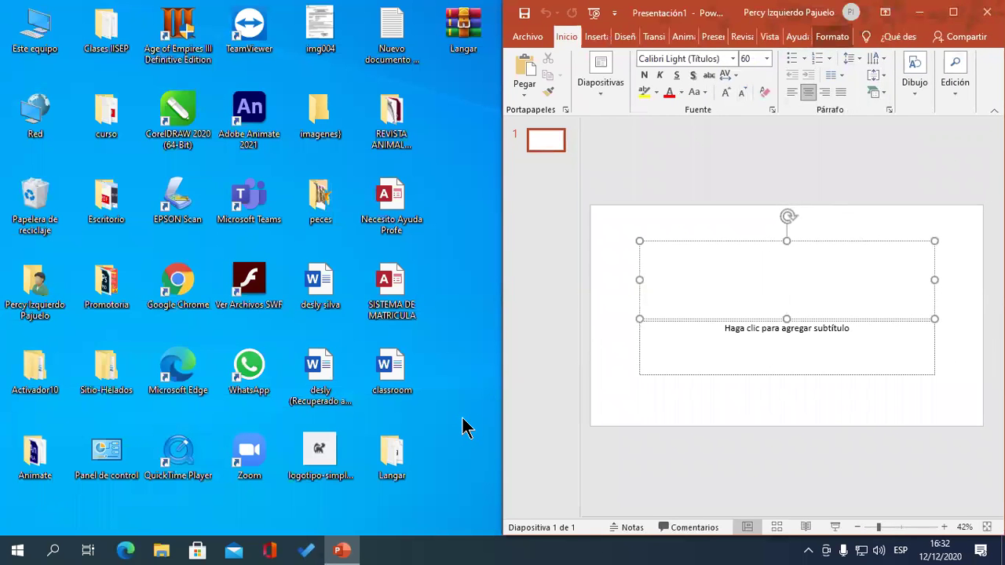
pyautogui.press('super+r')
pyautogui.write('contr')
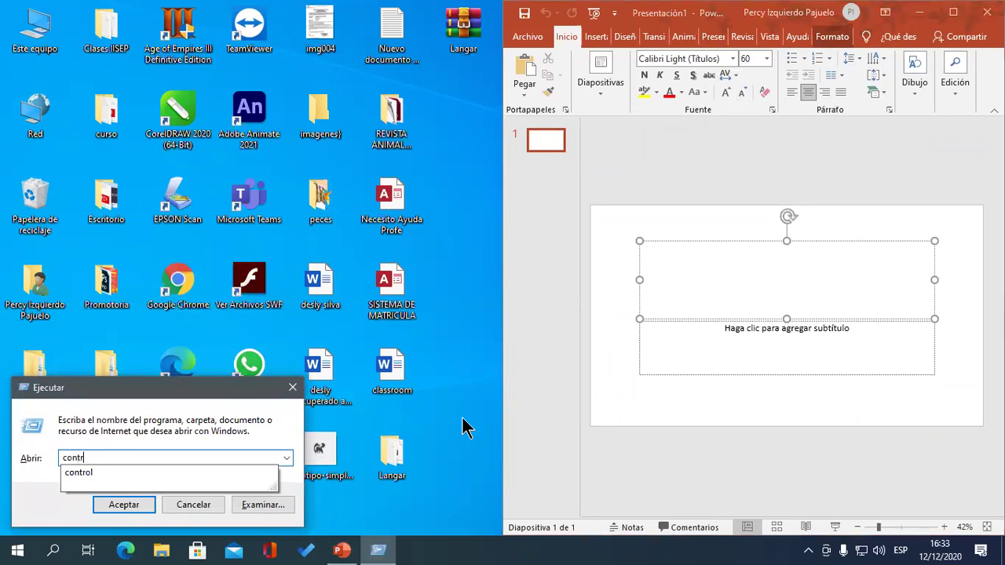
pyautogui.write('ol')
pyautogui.press('Return')
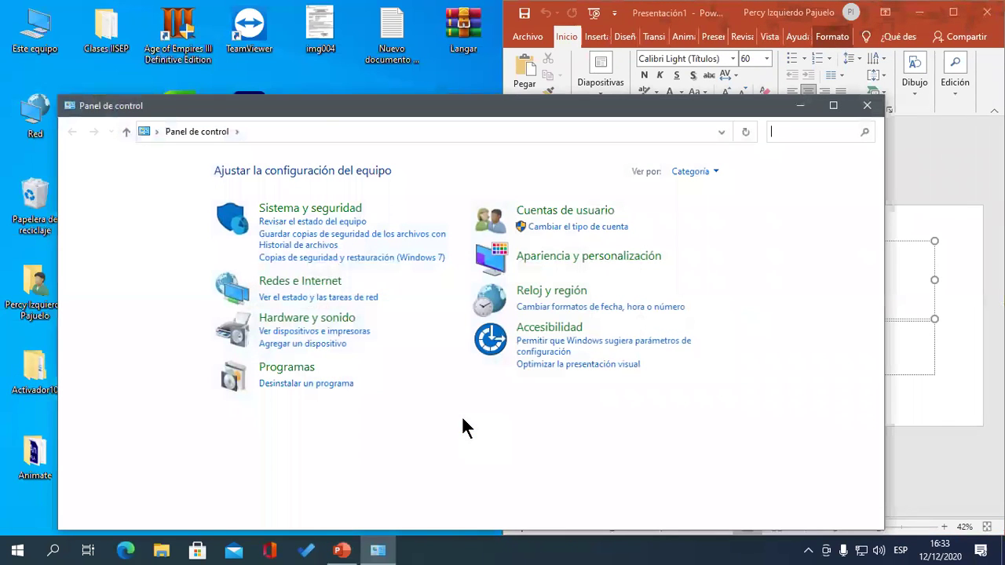
pyautogui.press('super+Left')
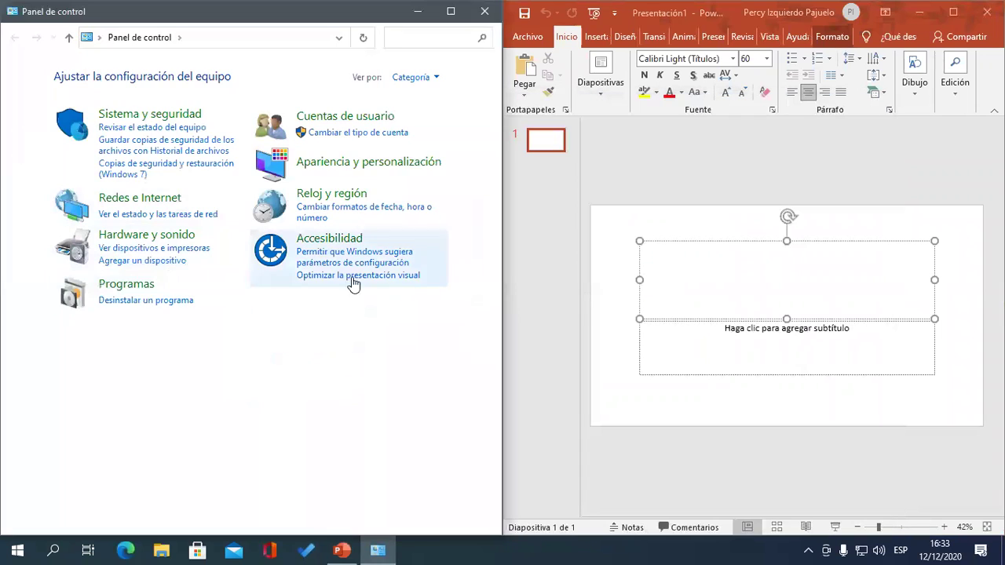
pyautogui.click(749, 281)
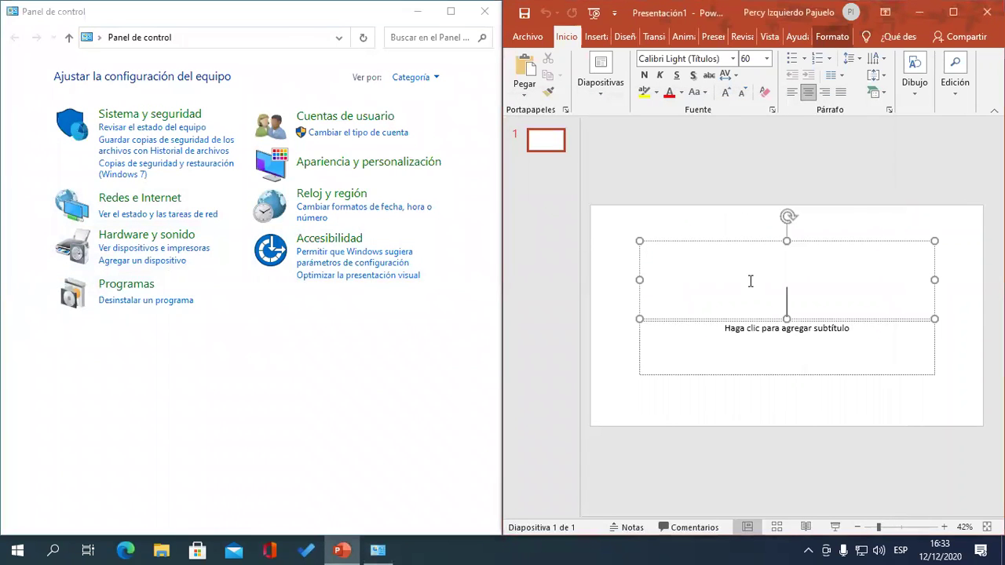
# Step: Switch to Escritorio 5 from Task View, snap Microsoft Edge to the right half and open QuickTime Player beside it
pyautogui.click(89, 549)
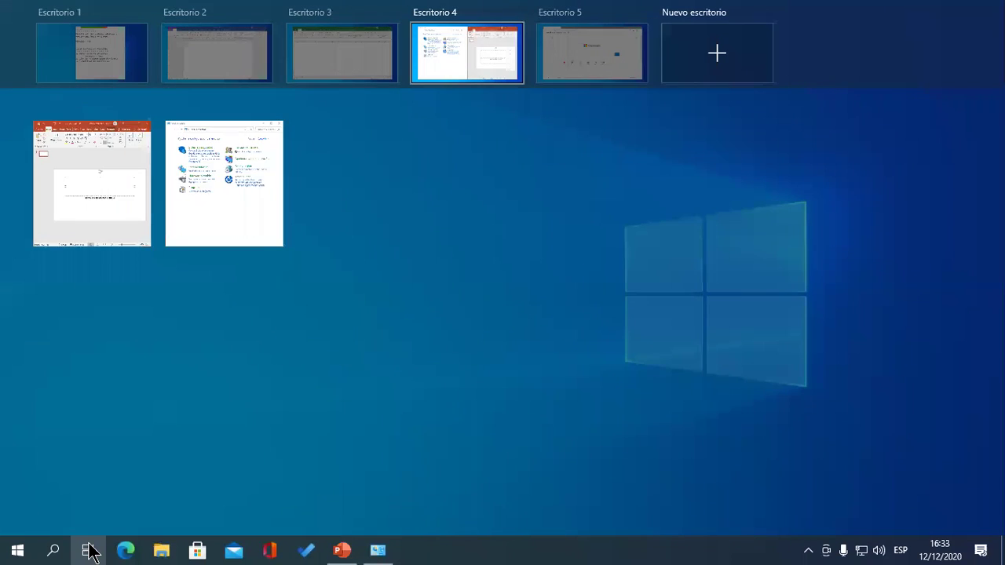
pyautogui.click(594, 72)
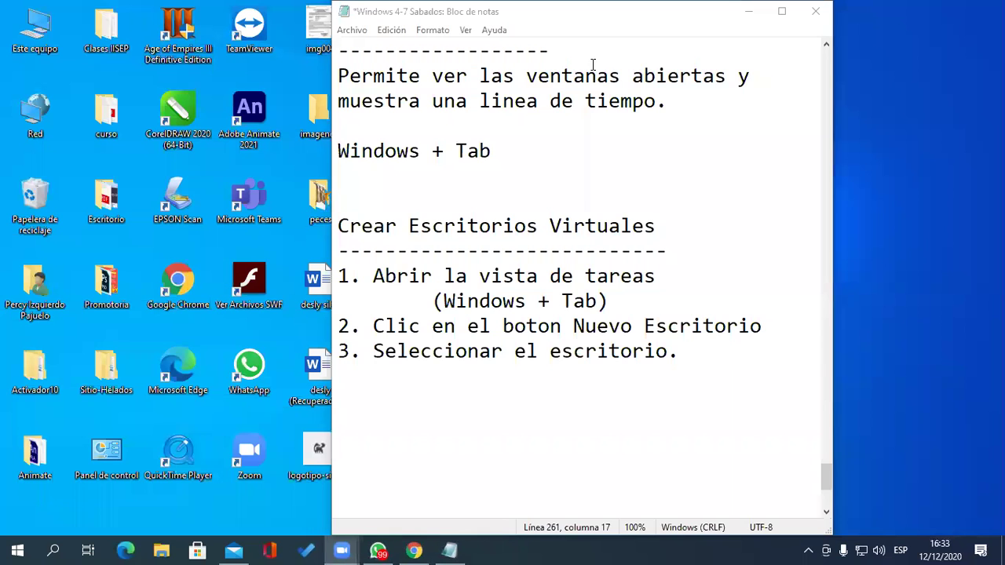
pyautogui.click(89, 549)
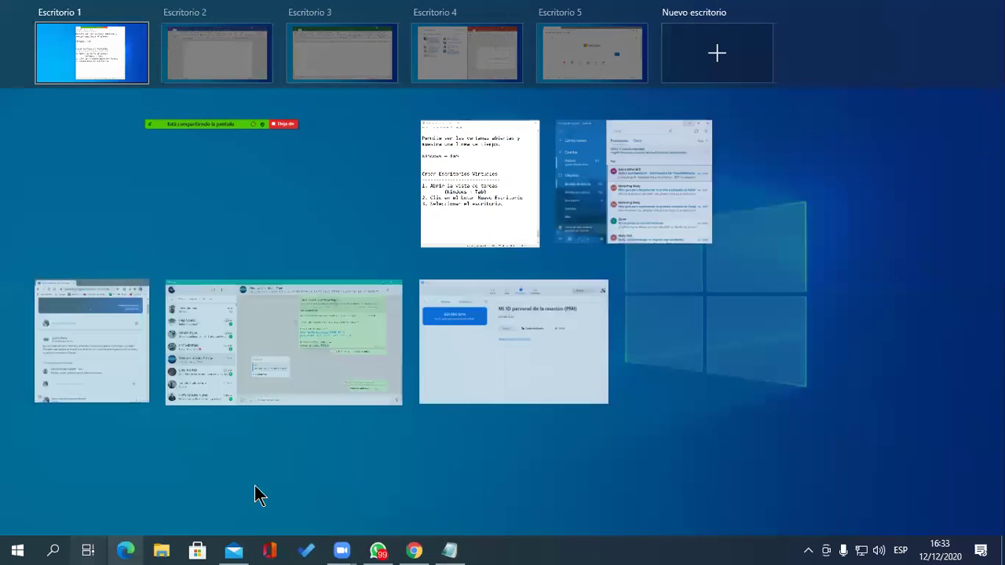
pyautogui.click(601, 50)
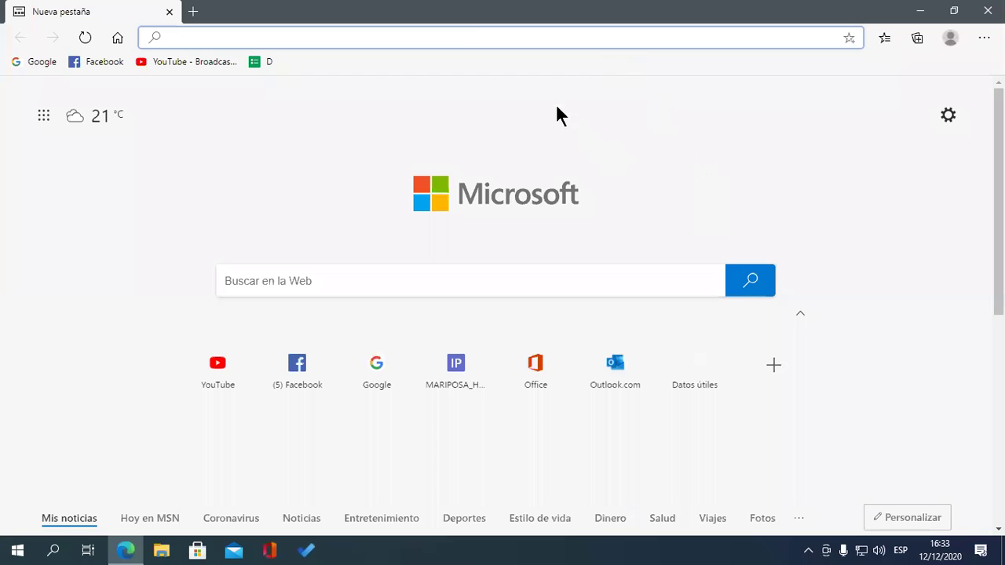
pyautogui.press('super+Right')
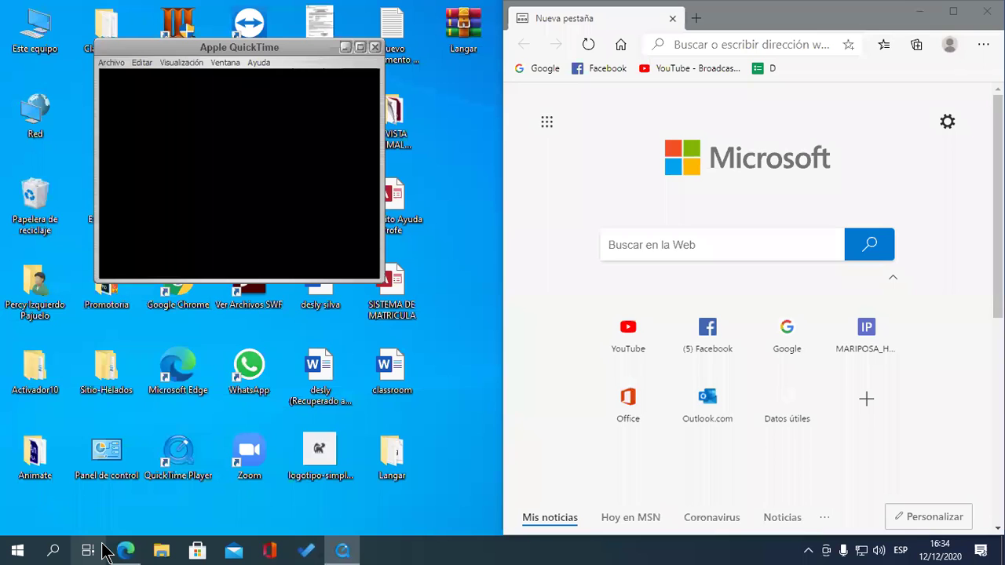
# Step: Review the windows of Escritorio 5 in Task View, then switch to the notes on Escritorio 1
pyautogui.click(103, 549)
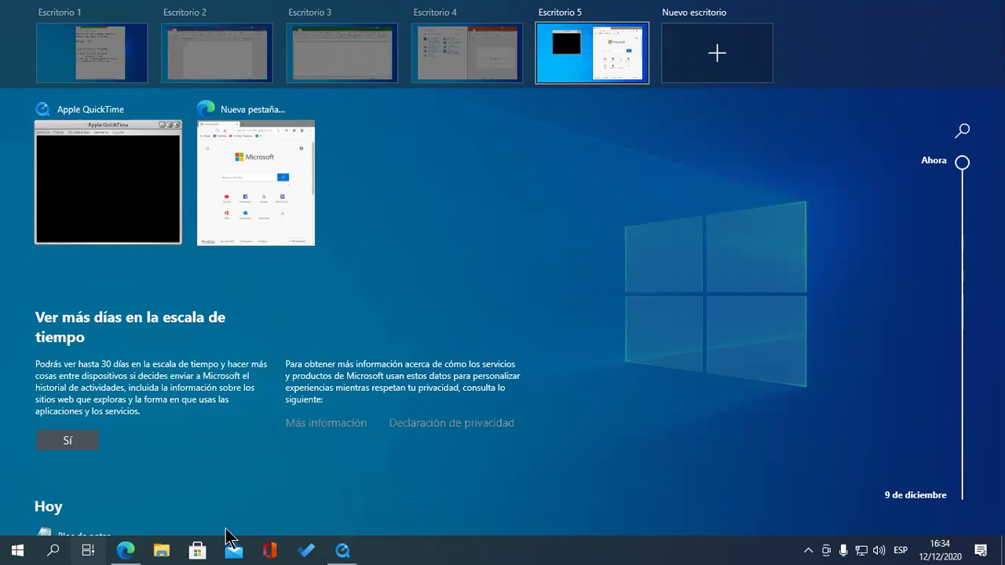
pyautogui.click(98, 552)
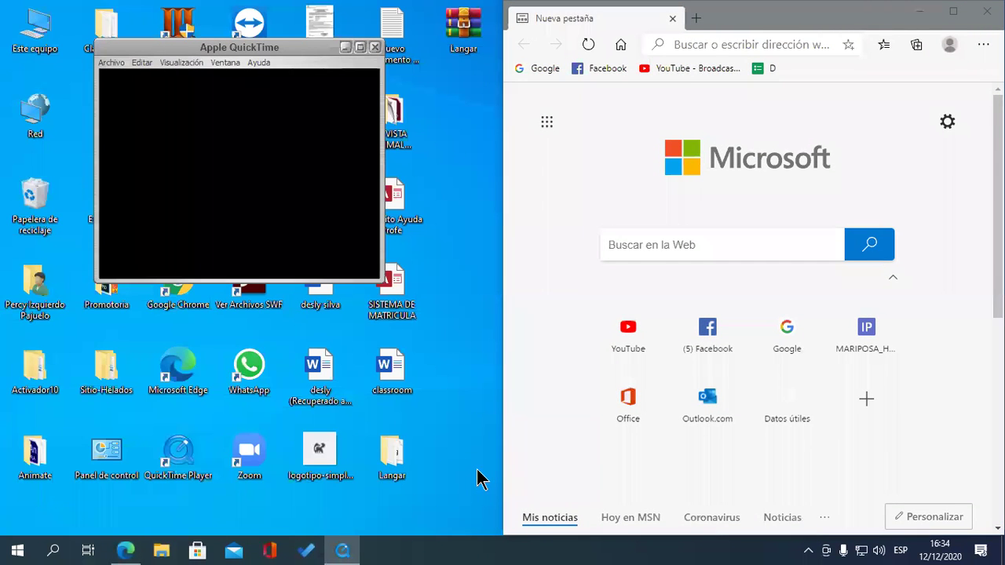
pyautogui.click(90, 552)
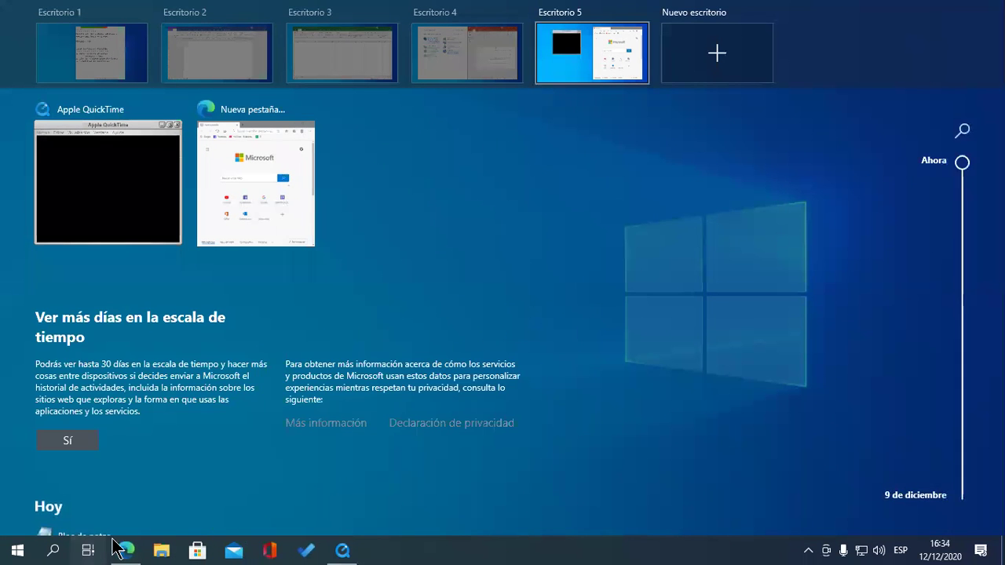
pyautogui.click(89, 551)
pyautogui.click(89, 551)
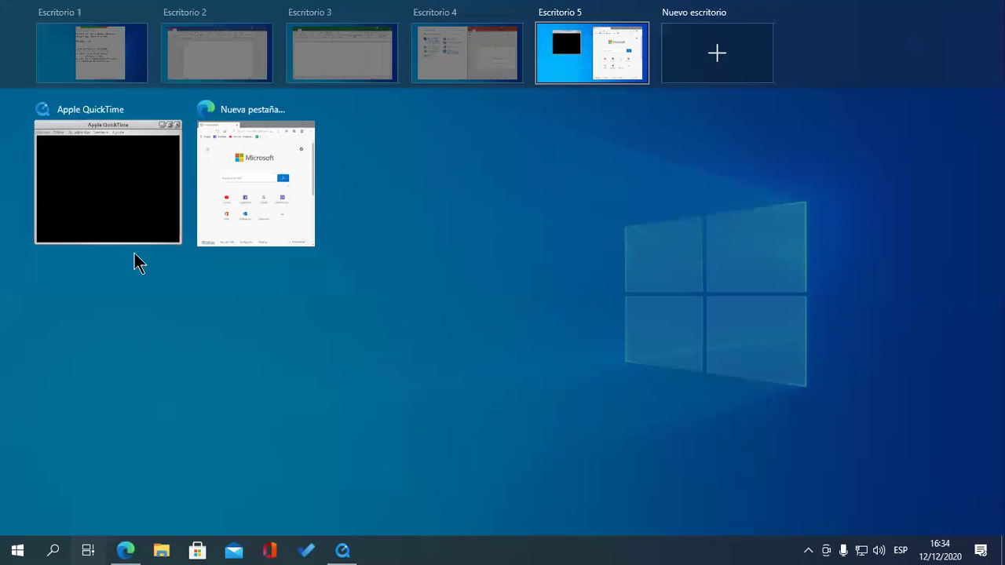
pyautogui.click(118, 79)
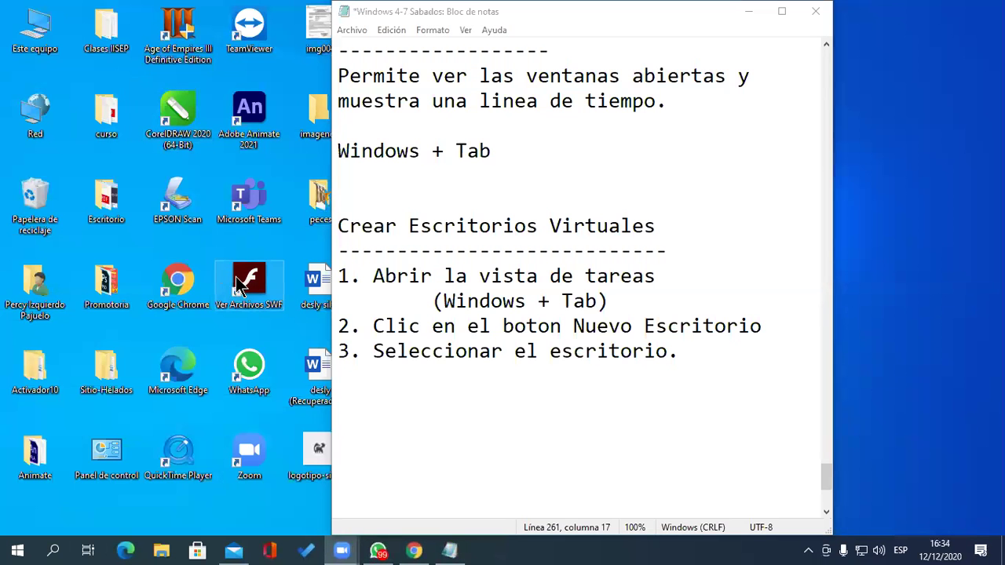
# Step: Switch from Task View to the Excel workbook on Escritorio 3, then to the Word document on Escritorio 2
pyautogui.click(89, 550)
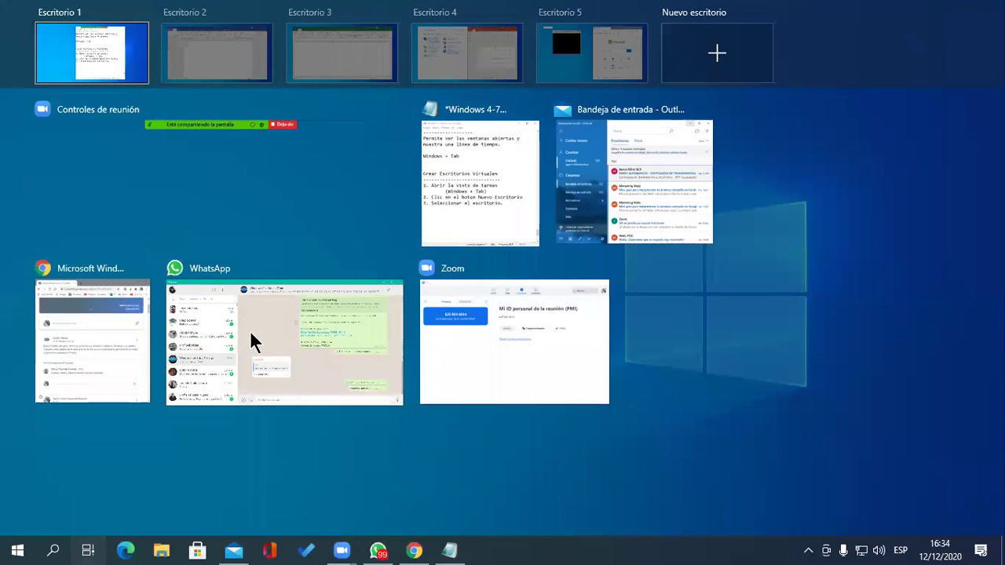
pyautogui.click(339, 49)
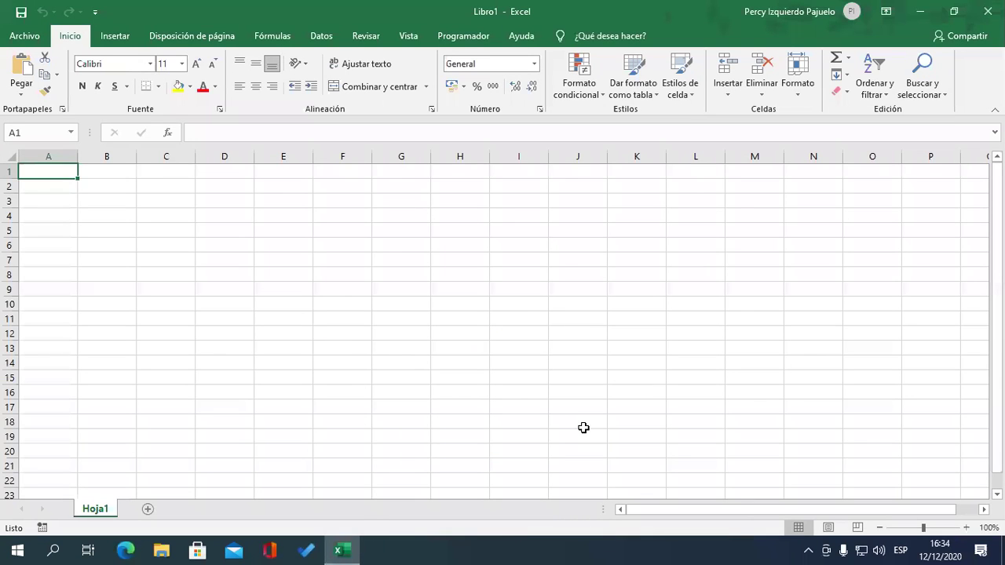
pyautogui.click(88, 550)
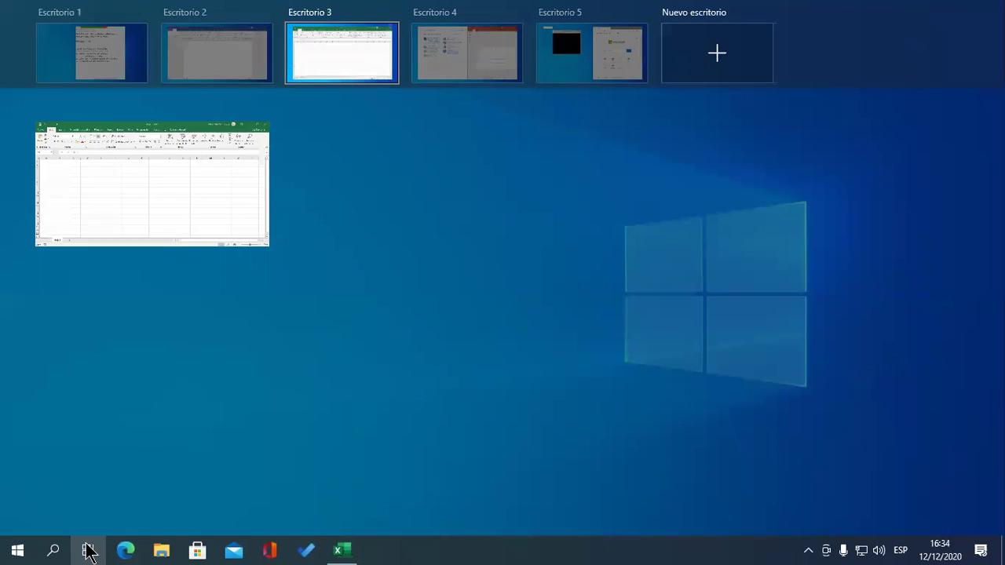
pyautogui.click(207, 48)
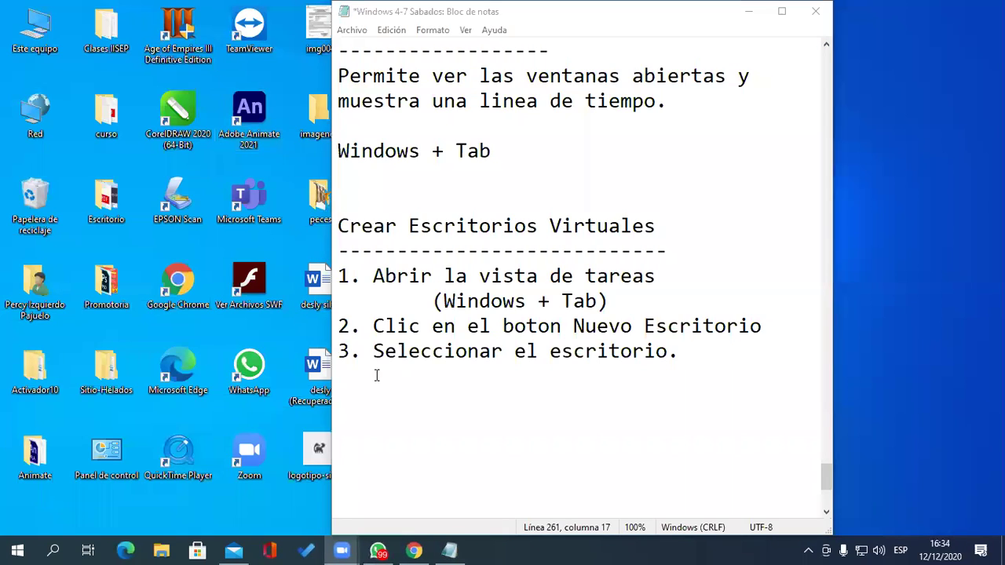
pyautogui.click(88, 550)
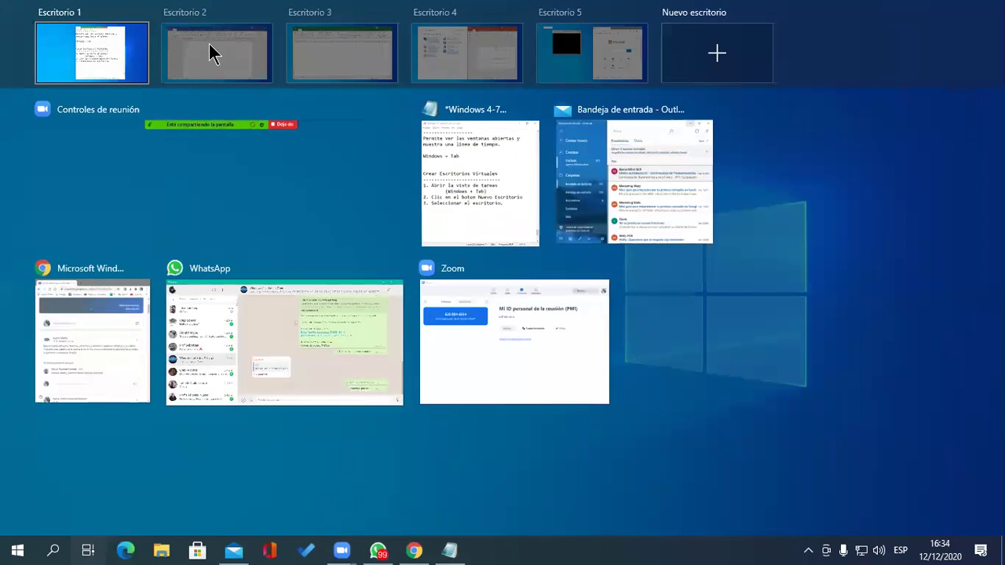
pyautogui.click(208, 47)
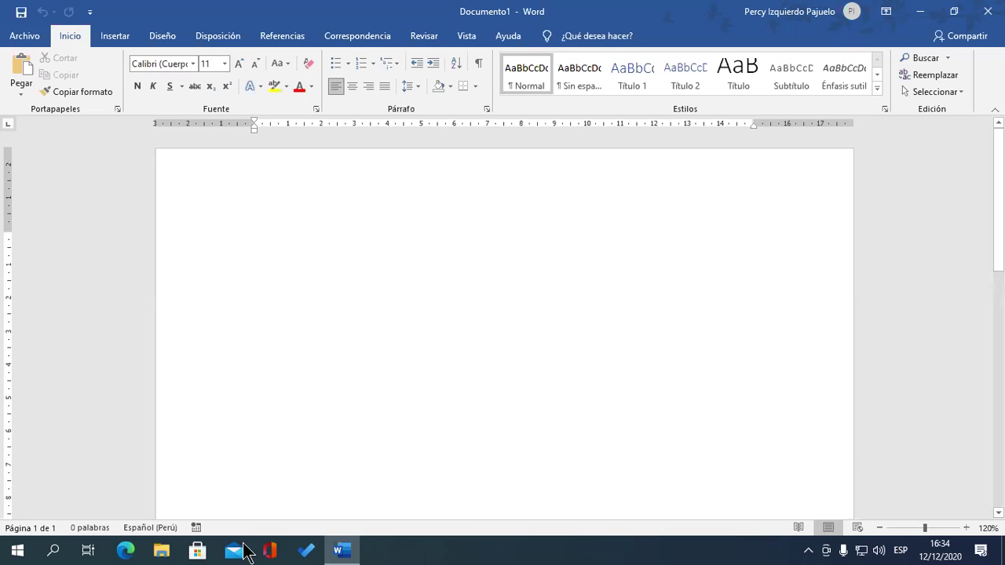
# Step: Examine in Task View which windows are open on Escritorio 2, 3, 4 and 5
pyautogui.click(87, 551)
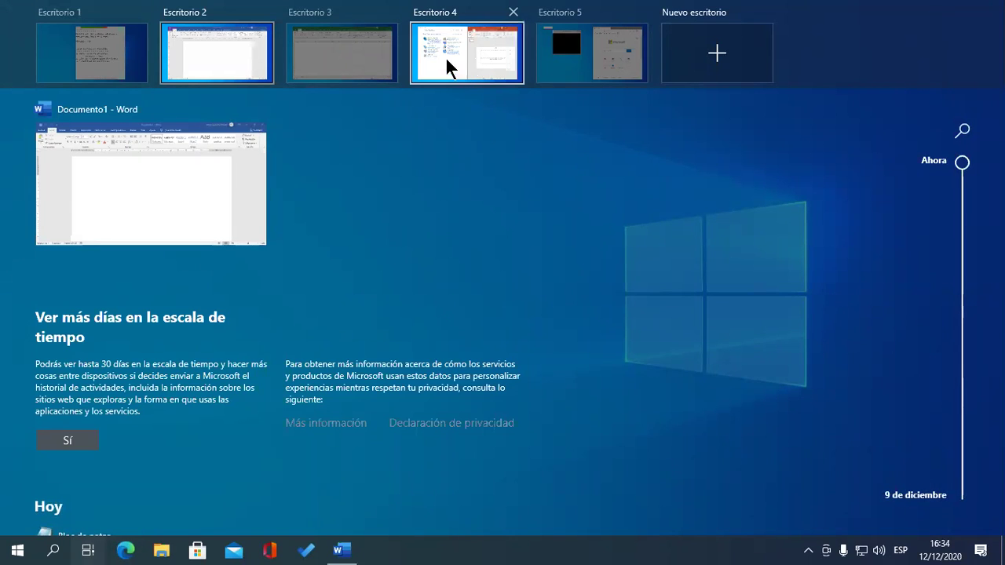
pyautogui.moveTo(465, 52)
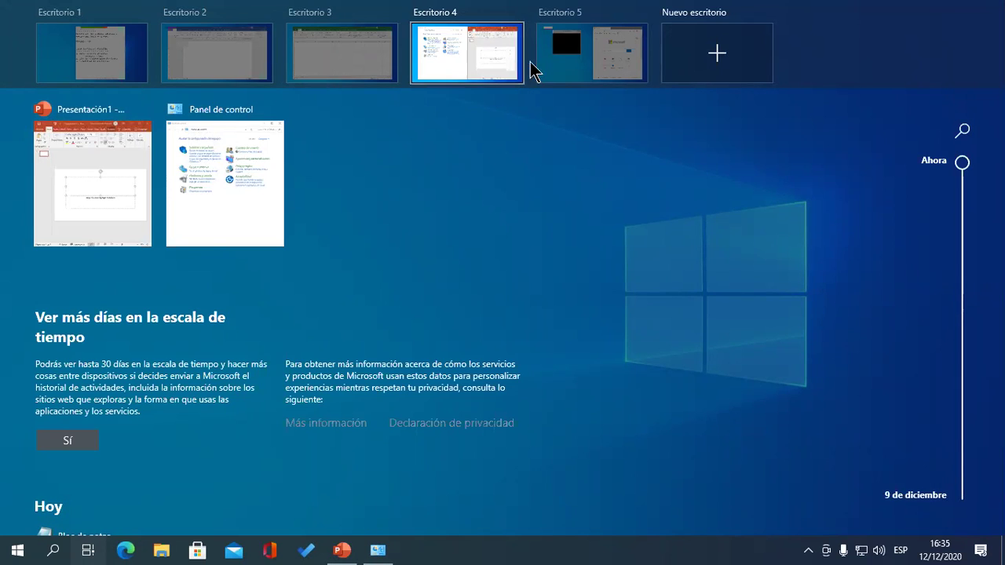
pyautogui.moveTo(542, 69)
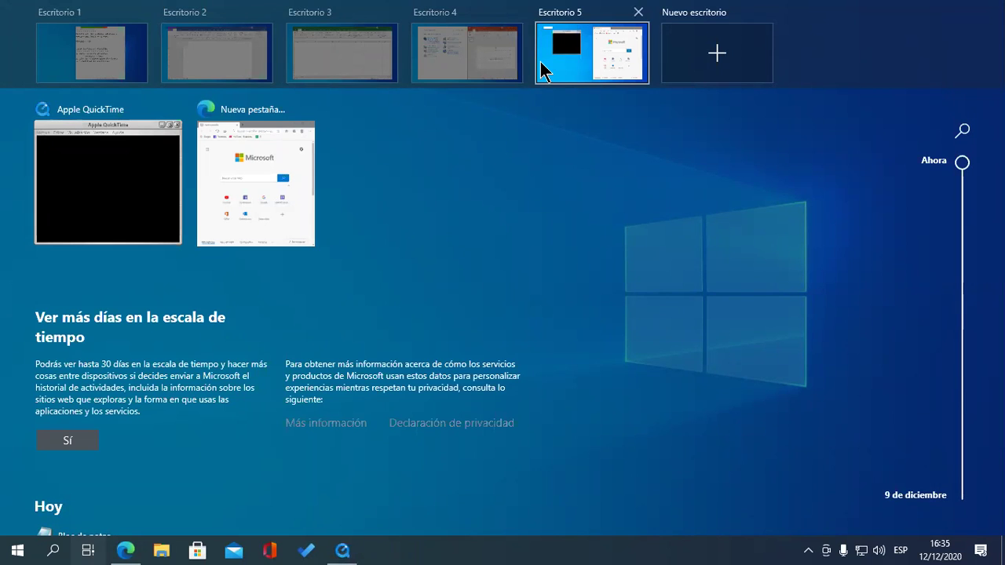
pyautogui.moveTo(368, 74)
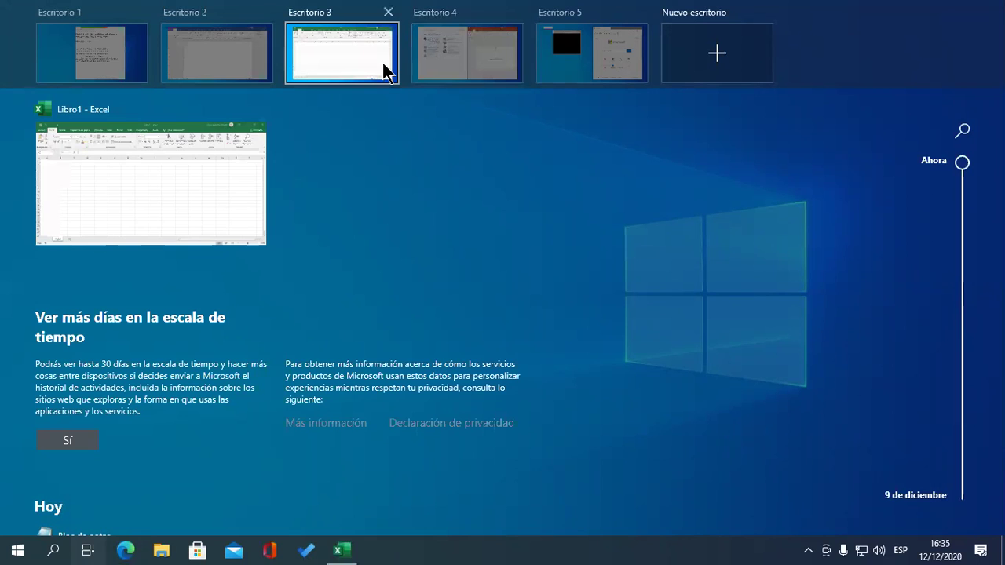
pyautogui.moveTo(216, 59)
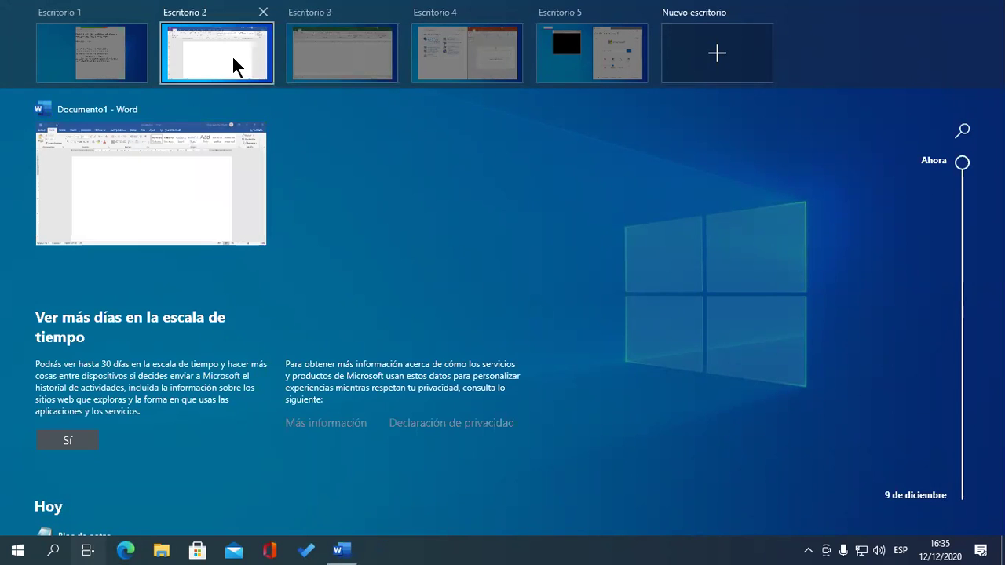
pyautogui.moveTo(115, 66)
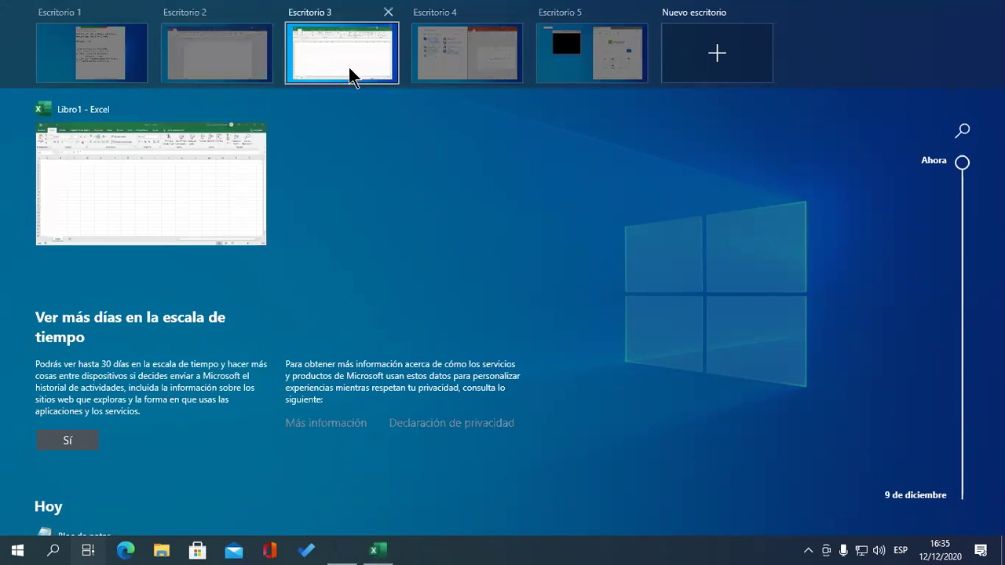
pyautogui.moveTo(487, 73)
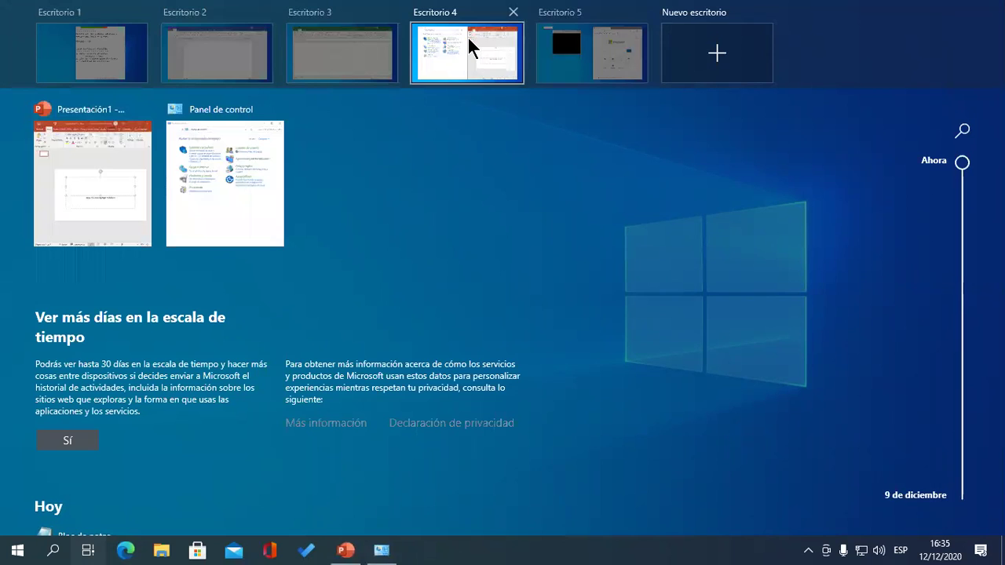
pyautogui.moveTo(589, 63)
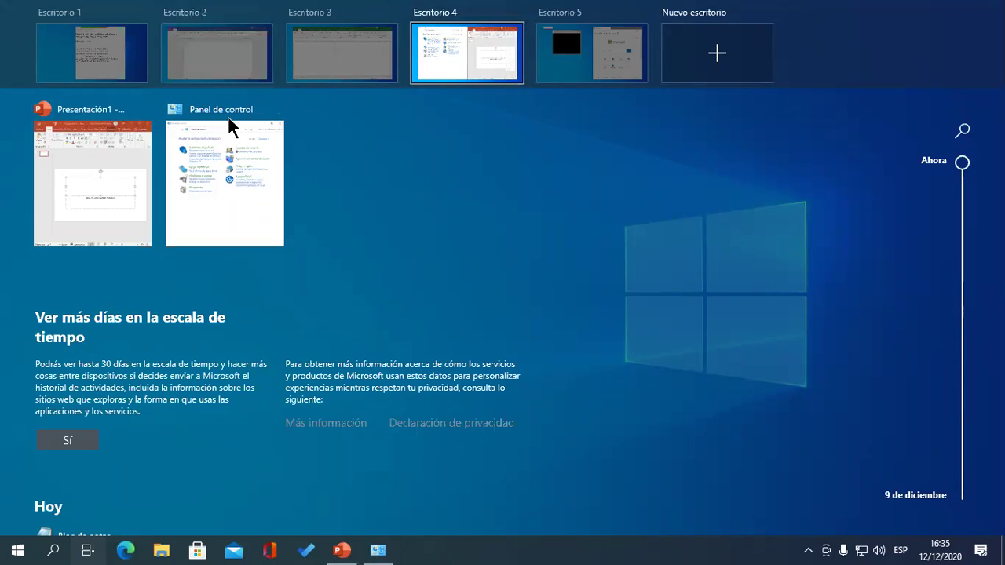
# Step: Move the Control Panel window from Escritorio 4 to Escritorio 2 in Task View and return to Escritorio 1
pyautogui.click(227, 176)
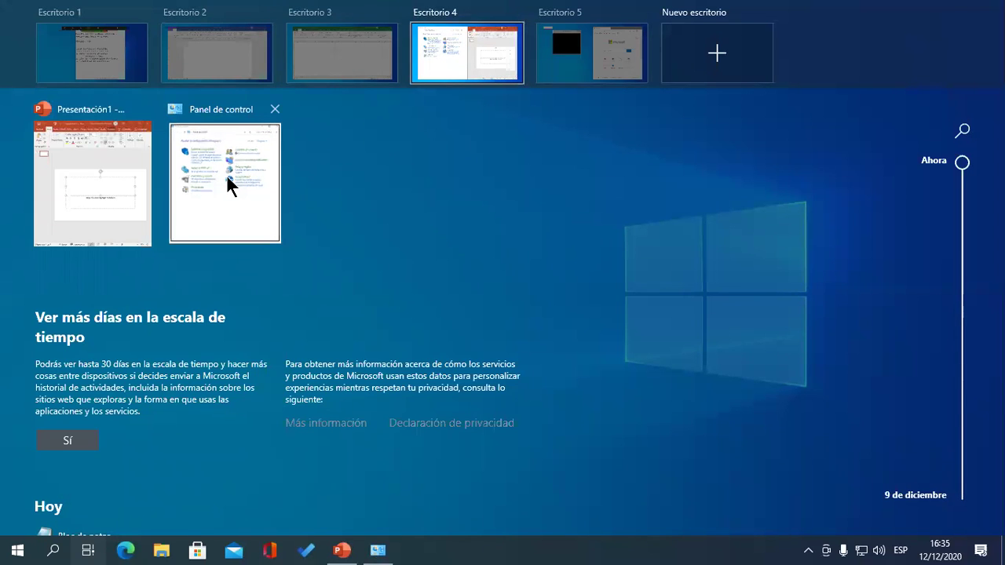
pyautogui.moveTo(228, 177); pyautogui.dragTo(217, 39)
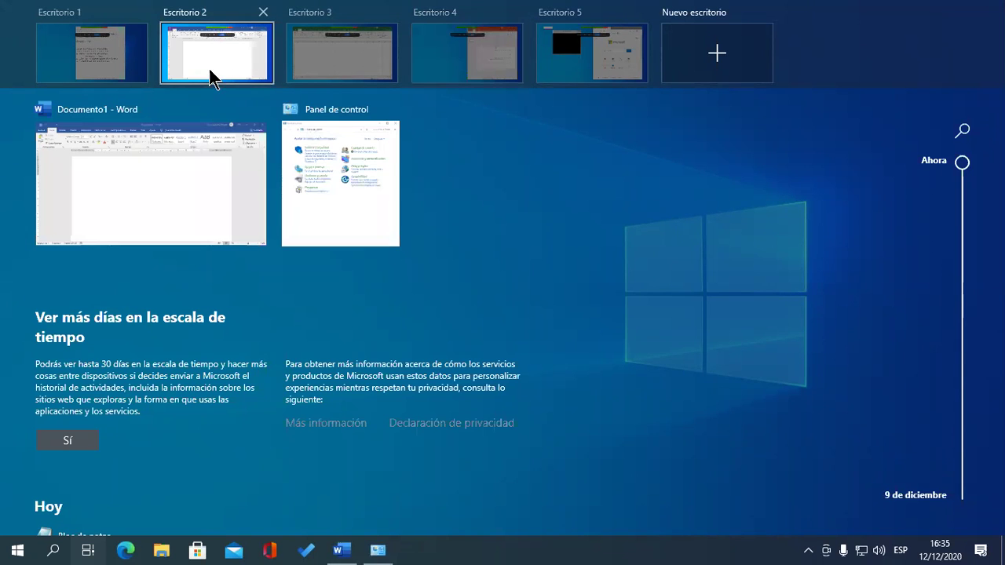
pyautogui.click(91, 52)
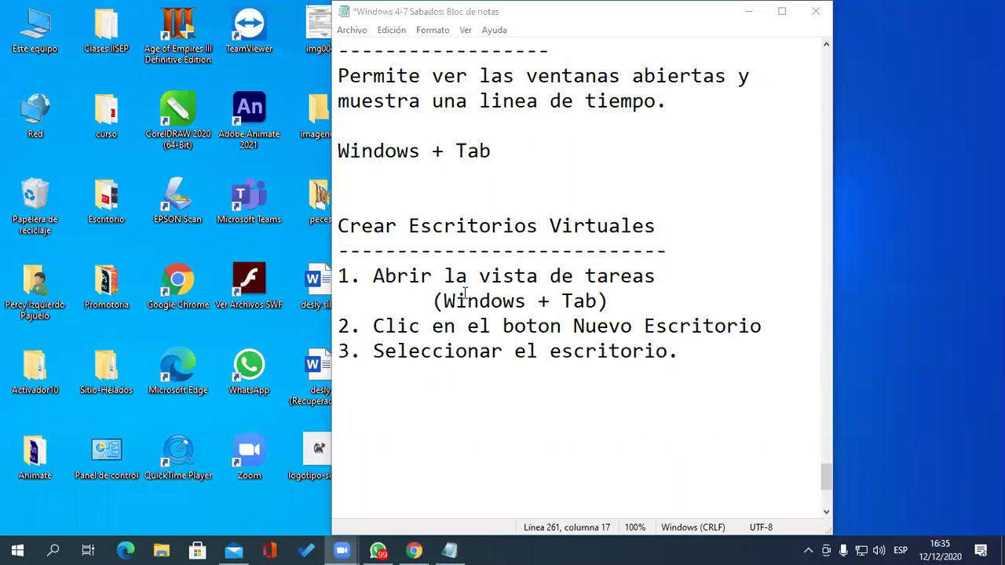
# Step: Move the PowerPoint presentation window from Escritorio 4 to Escritorio 5 in Task View
pyautogui.click(88, 549)
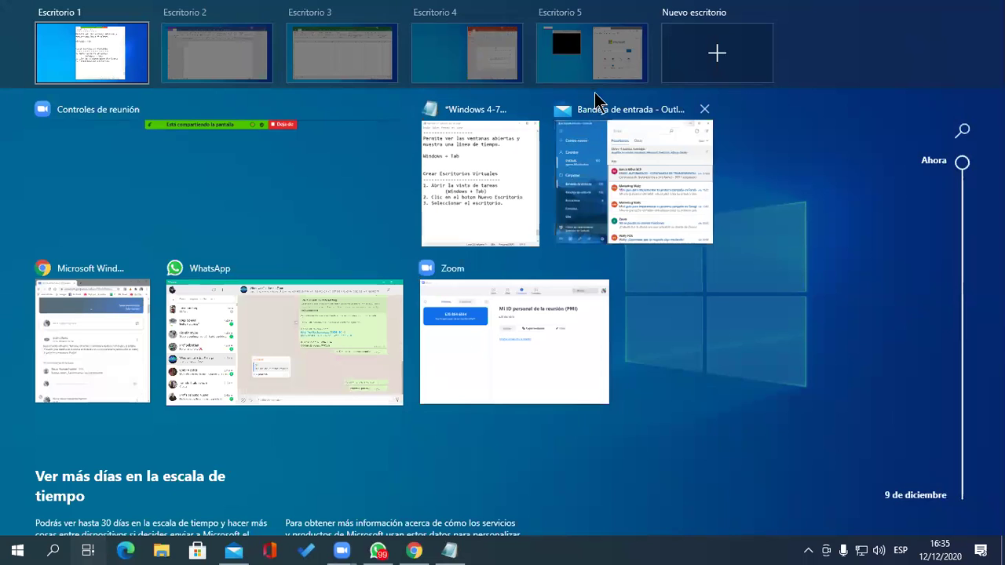
pyautogui.moveTo(501, 50)
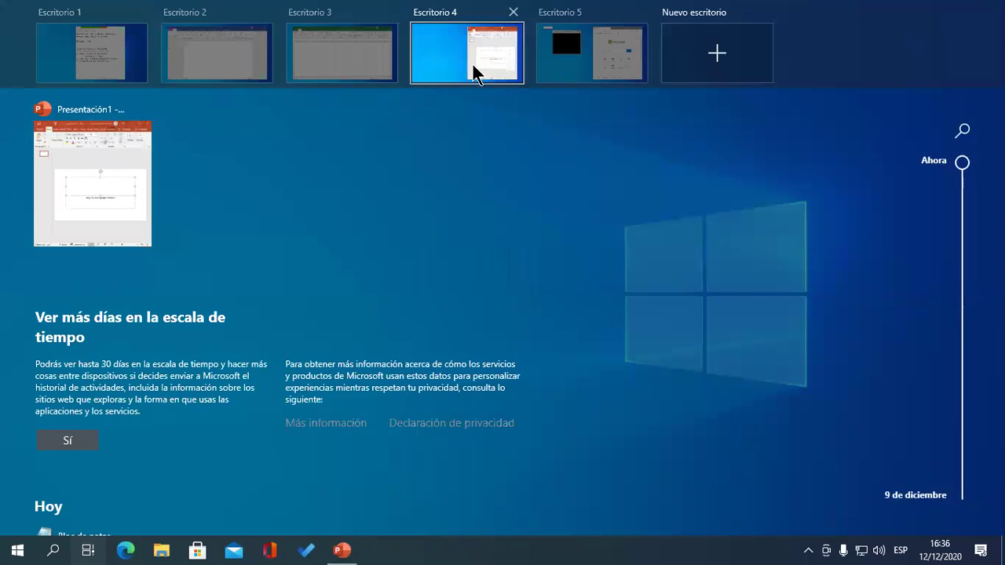
pyautogui.moveTo(104, 165); pyautogui.dragTo(603, 47)
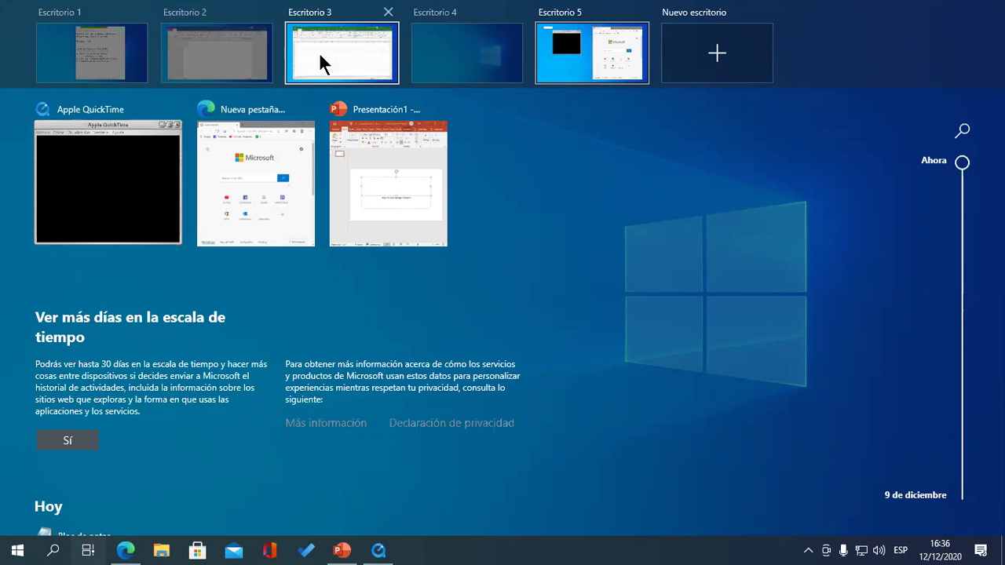
# Step: Move the Excel workbook window from Escritorio 3 to Escritorio 2, then leave Task View
pyautogui.moveTo(326, 59)
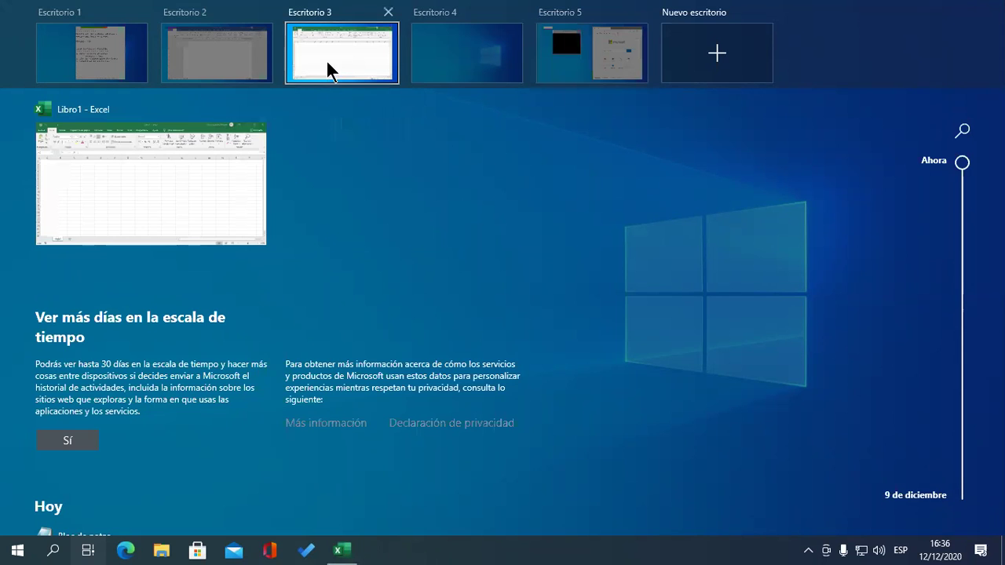
pyautogui.moveTo(157, 167); pyautogui.dragTo(206, 64)
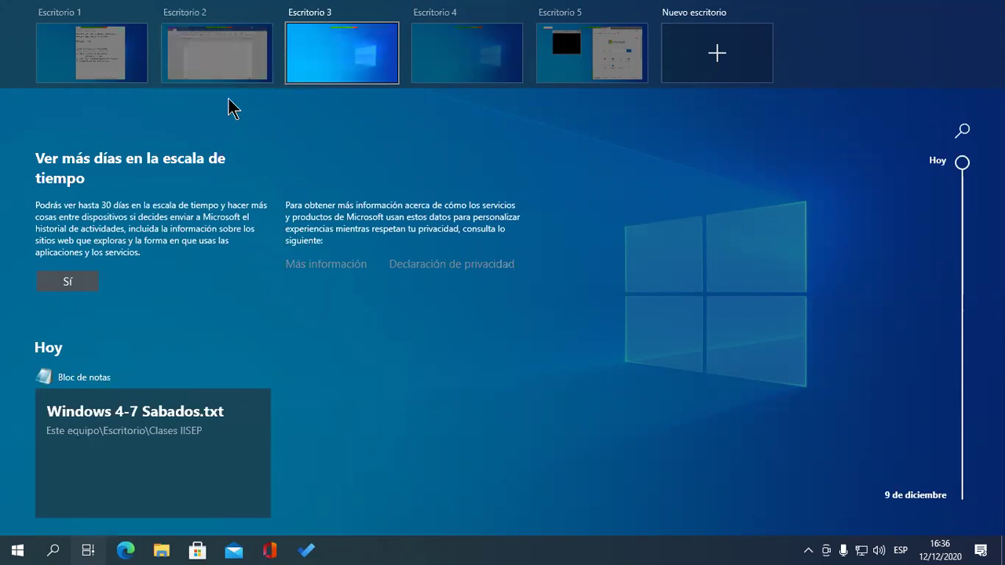
pyautogui.moveTo(213, 52)
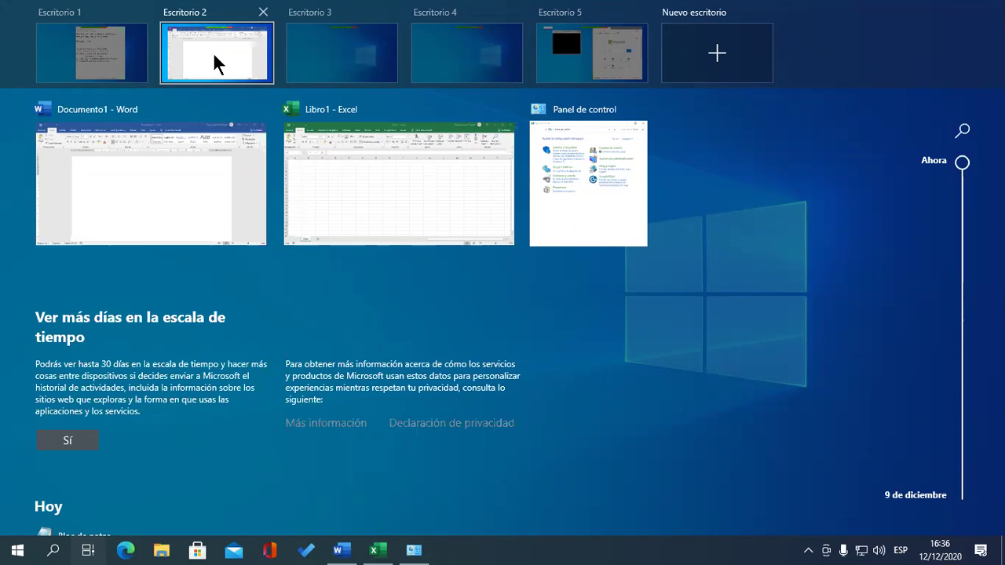
pyautogui.press('Escape')
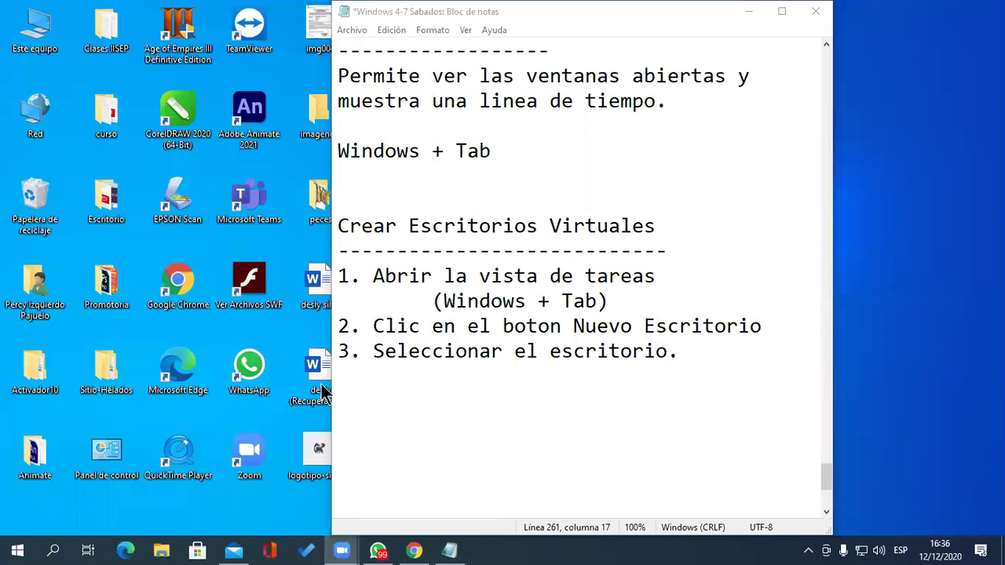
# Step: Switch to Escritorio 2 and restore the maximized Word and Excel windows to a smaller size, with Control Panel in front
pyautogui.click(89, 550)
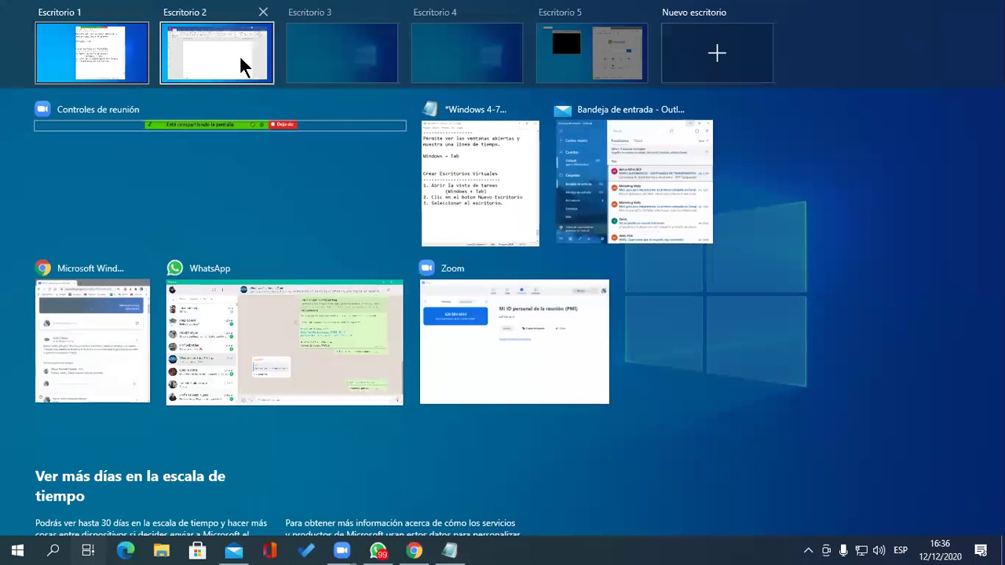
pyautogui.click(240, 56)
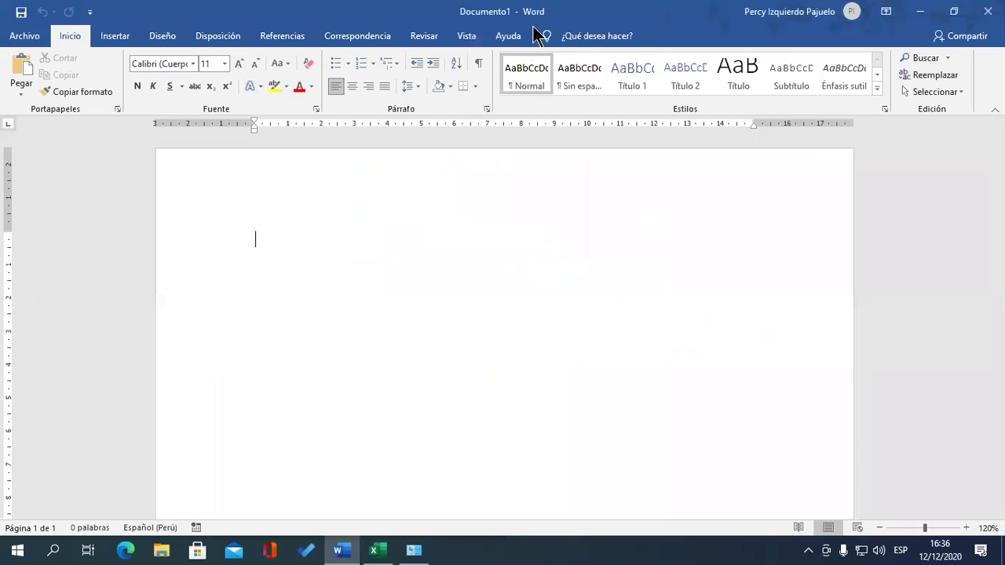
pyautogui.press('super+Down')
pyautogui.press('super+Down')
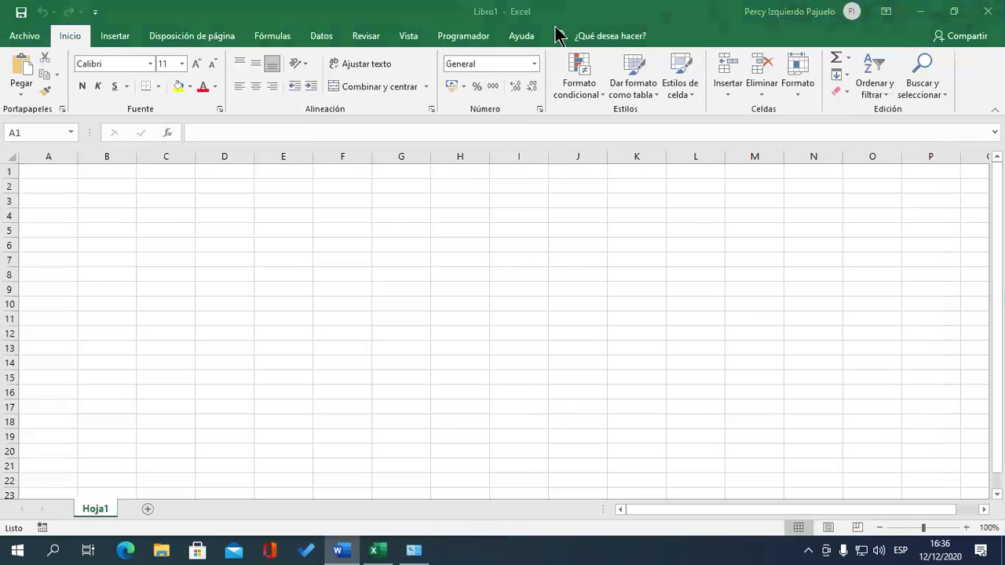
pyautogui.press('super+Down')
pyautogui.click(235, 30)
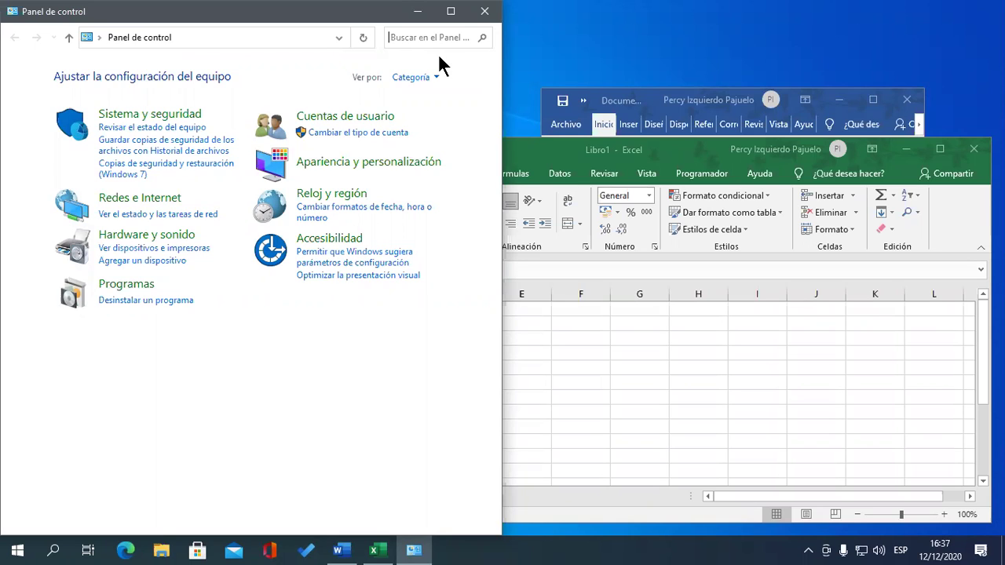
# Step: Close Escritorio 5, Escritorio 4 and Escritorio 3 in Task View, moving their open windows to Escritorio 2
pyautogui.click(89, 550)
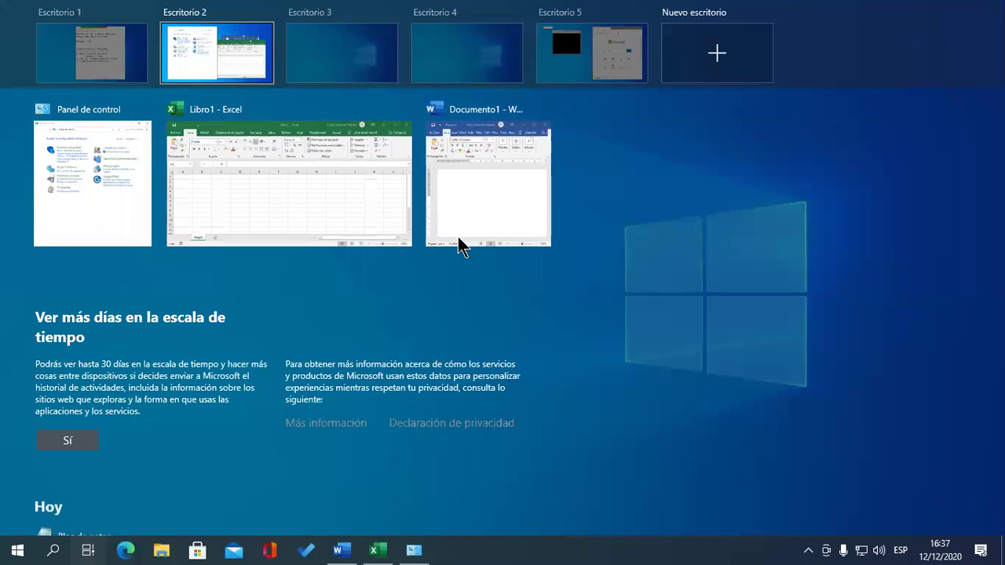
pyautogui.moveTo(579, 34)
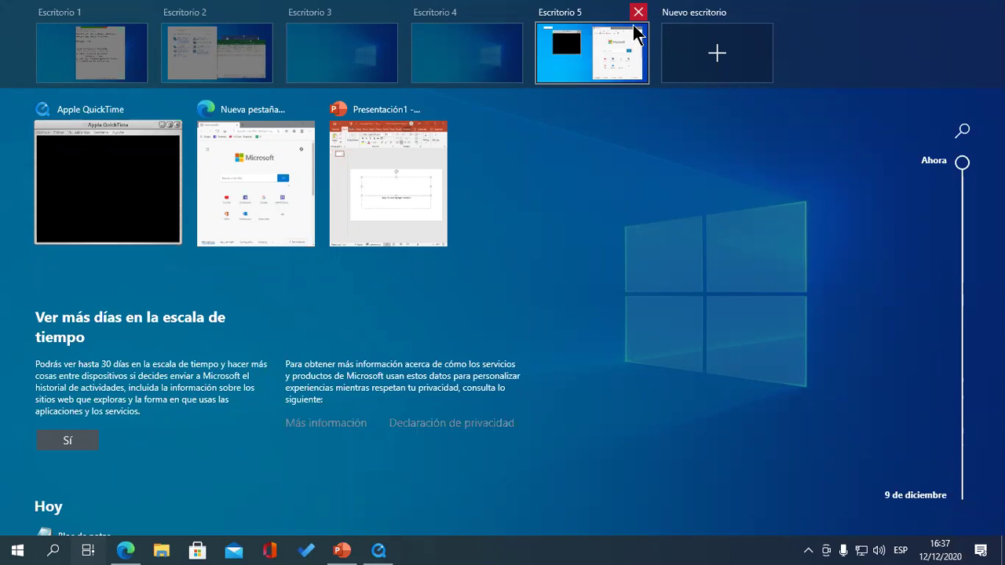
pyautogui.moveTo(489, 60)
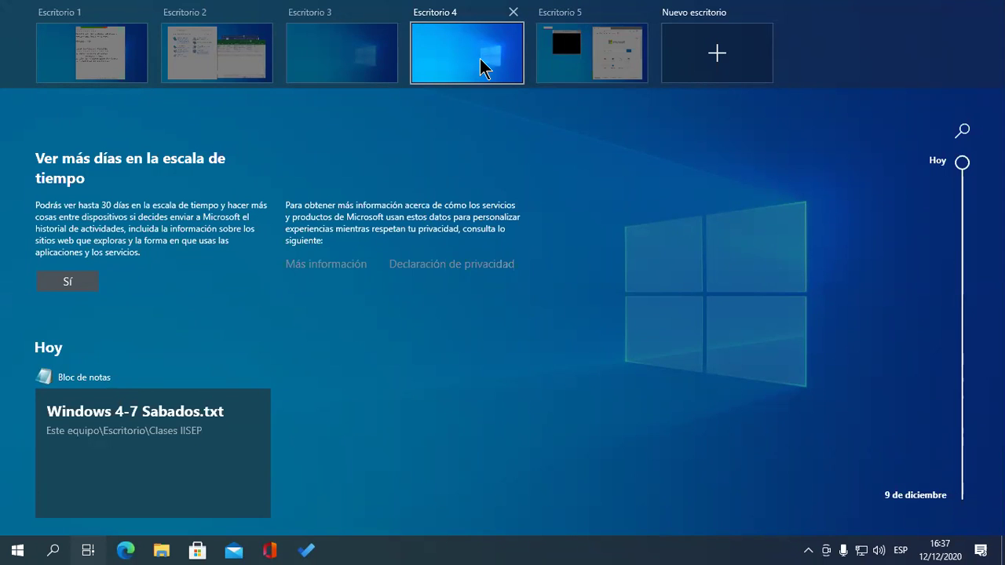
pyautogui.moveTo(600, 47)
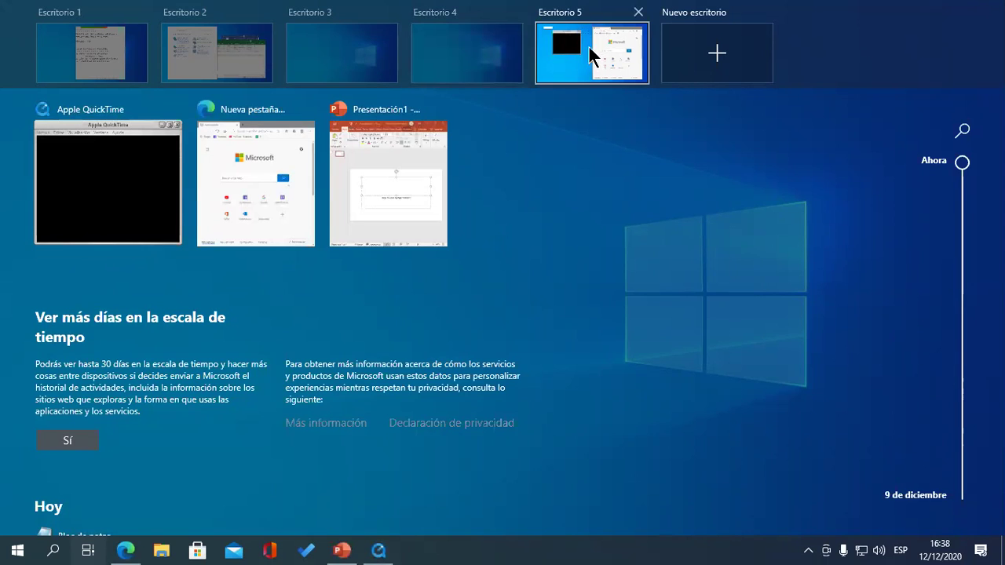
pyautogui.click(631, 26)
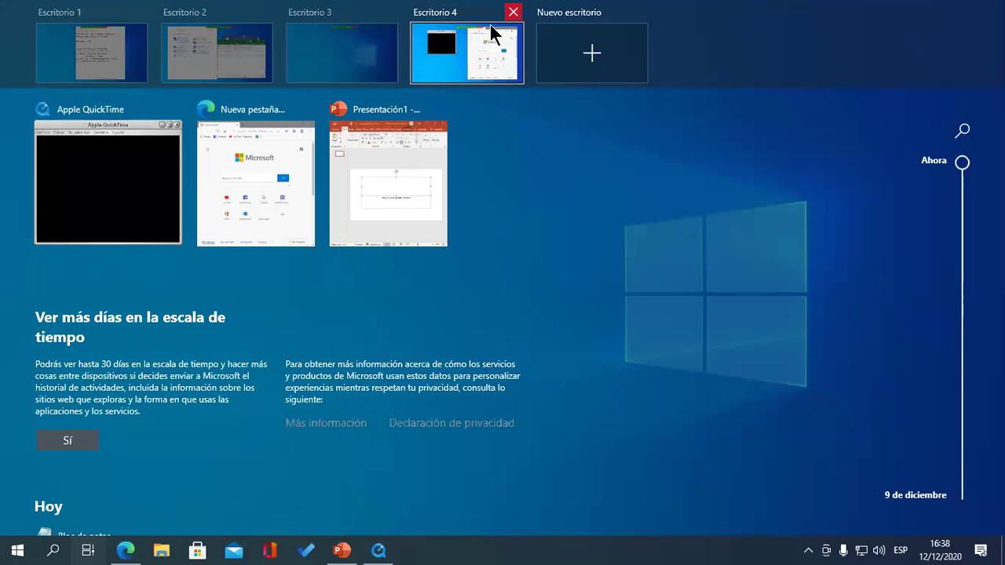
pyautogui.click(513, 12)
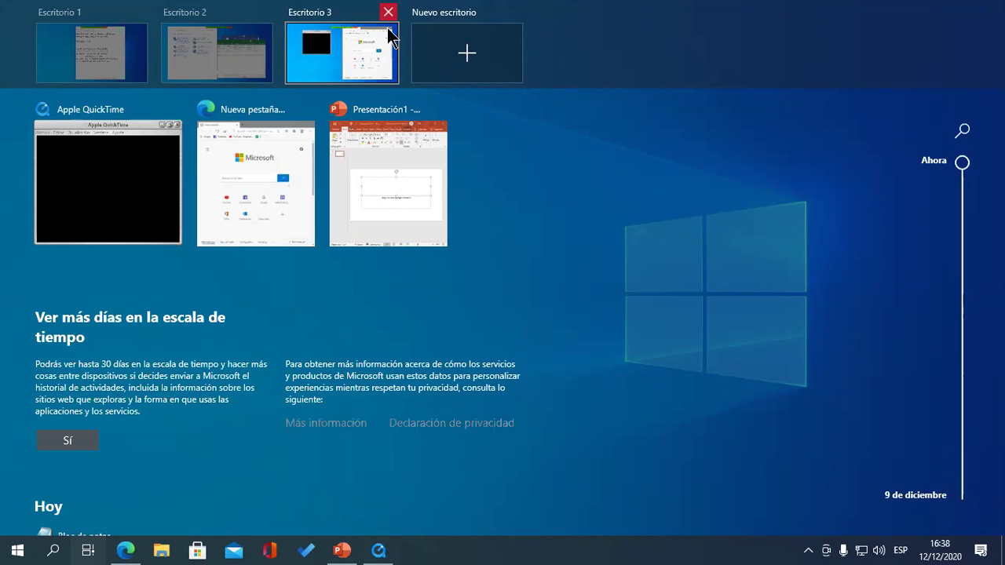
pyautogui.click(388, 19)
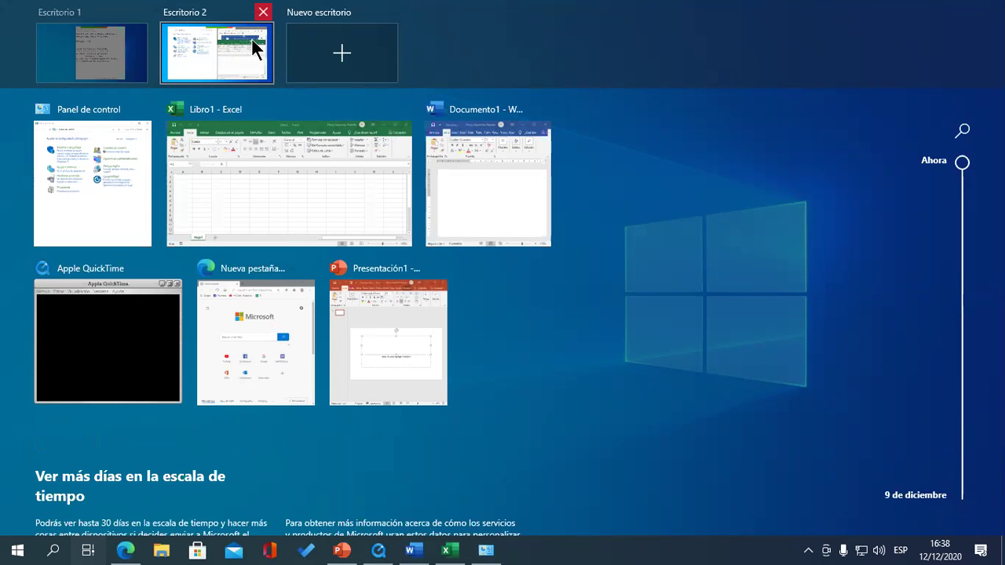
# Step: Switch to Escritorio 1, check the remaining desktops in Task View and bring up the Notepad notes
pyautogui.click(86, 551)
pyautogui.press('ctrl+super+Left')
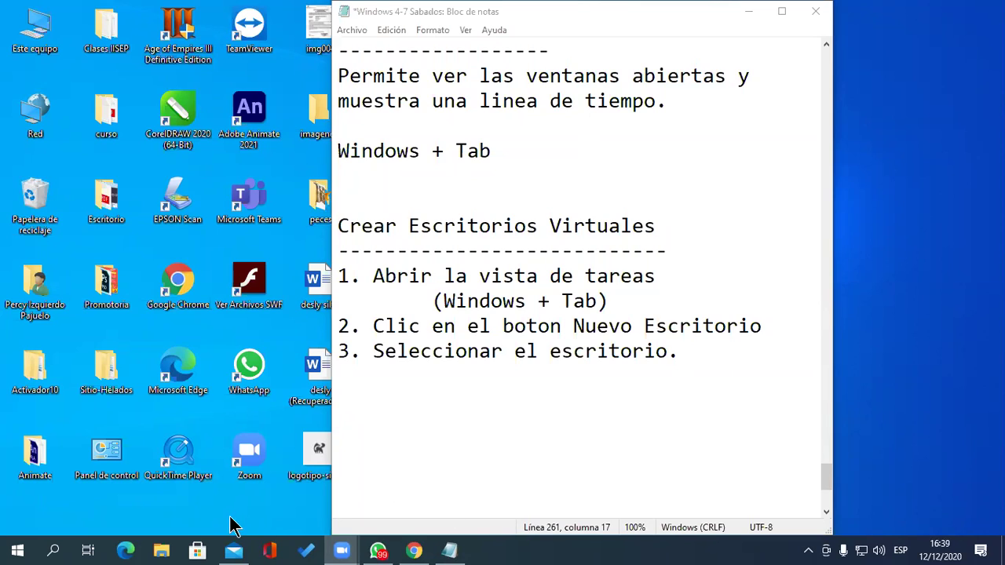
pyautogui.click(88, 549)
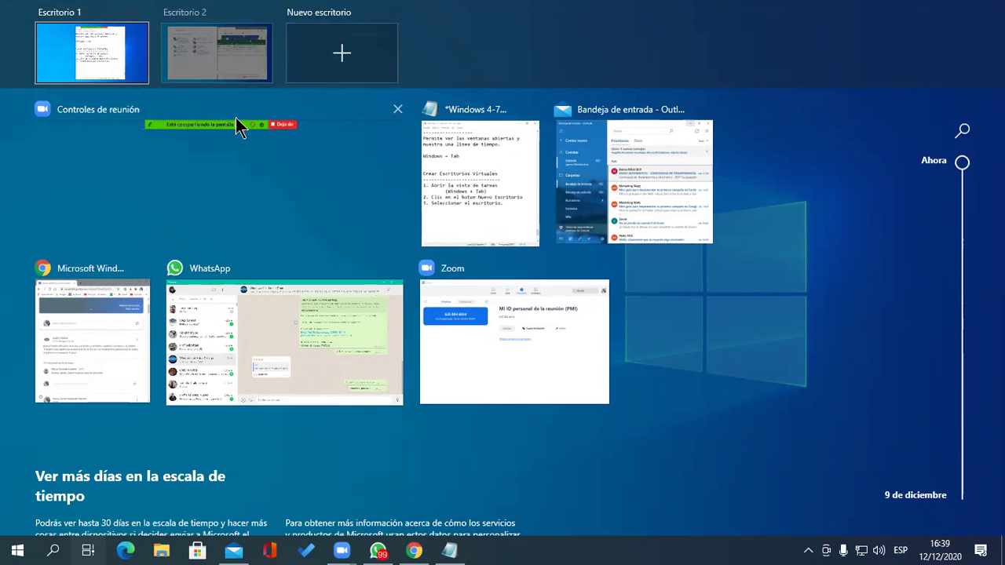
pyautogui.click(347, 54)
pyautogui.click(450, 550)
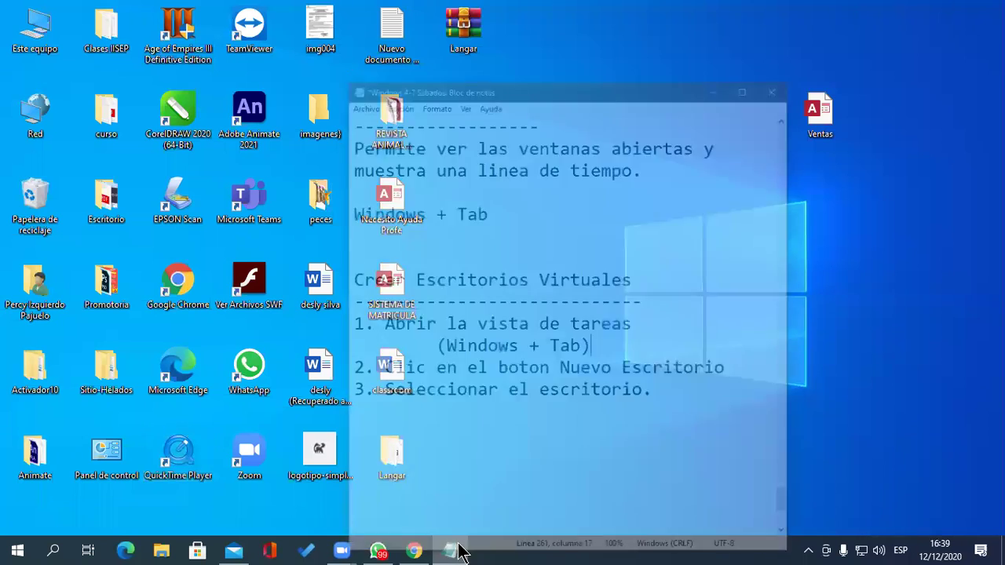
# Step: Below the virtual desktop notes, write the review question "1. Cual es el método abreviado para abrir la vista de tareas"
pyautogui.scroll(-1, 437, 377)
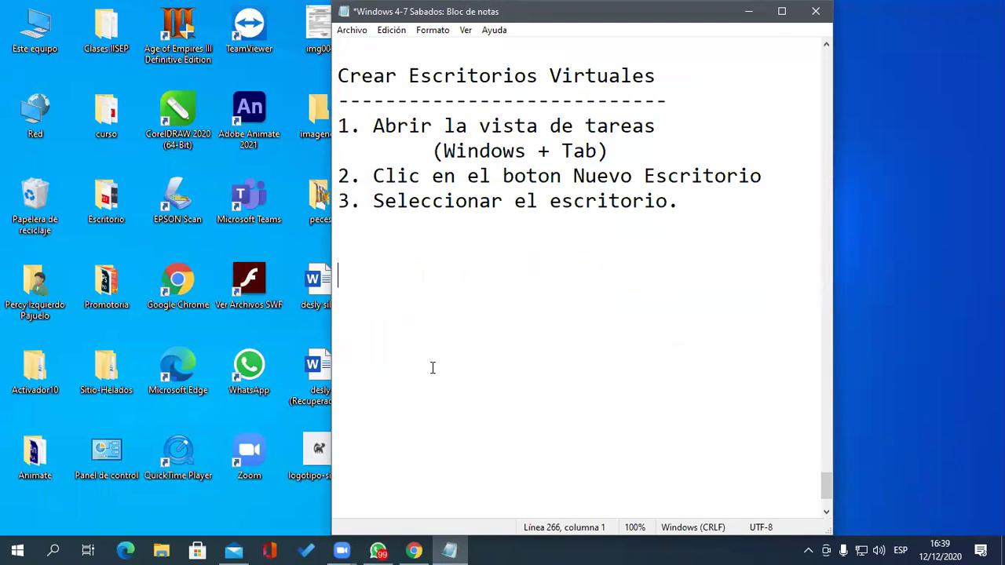
pyautogui.write('1. P')
pyautogui.press('BackSpace')
pyautogui.write('Cual es')
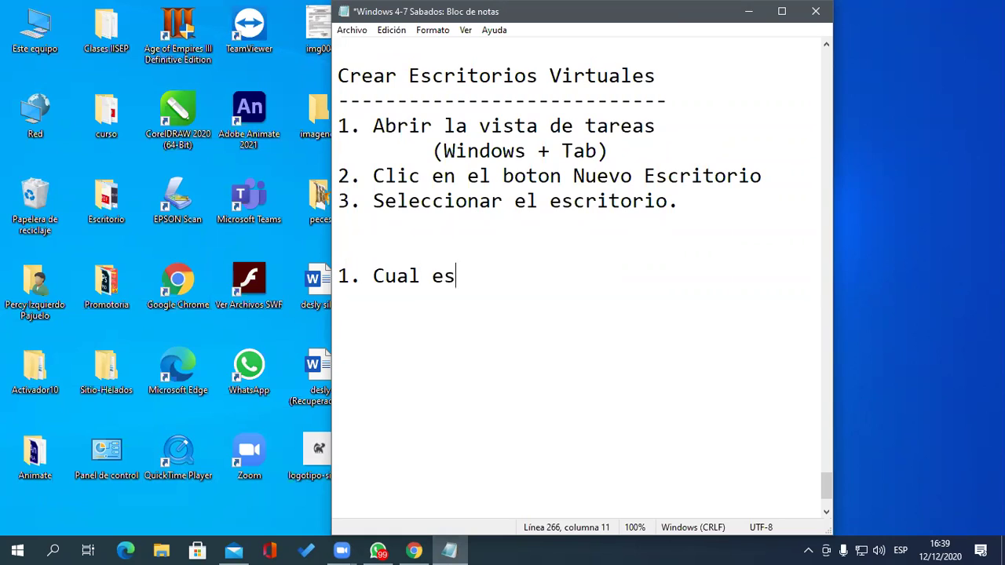
pyautogui.write('to')
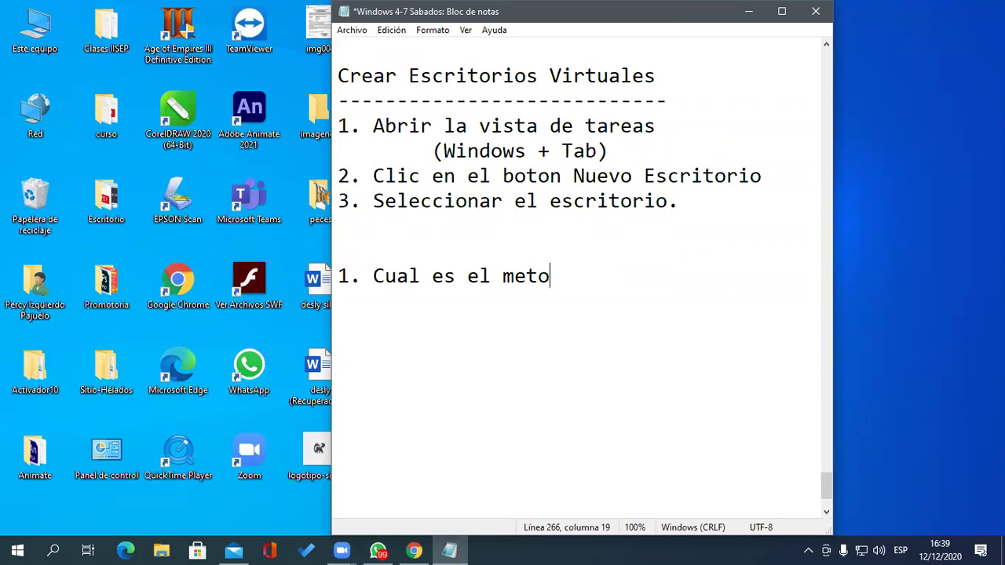
pyautogui.press('BackSpace')
pyautogui.press('BackSpace')
pyautogui.press('BackSpace')
pyautogui.write('étodo abrevia')
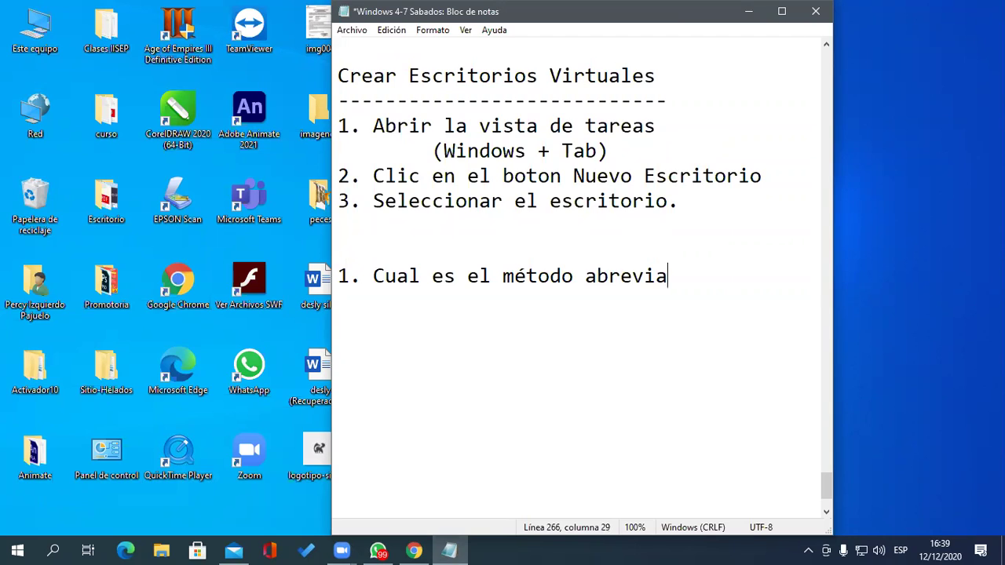
pyautogui.write('do para ab')
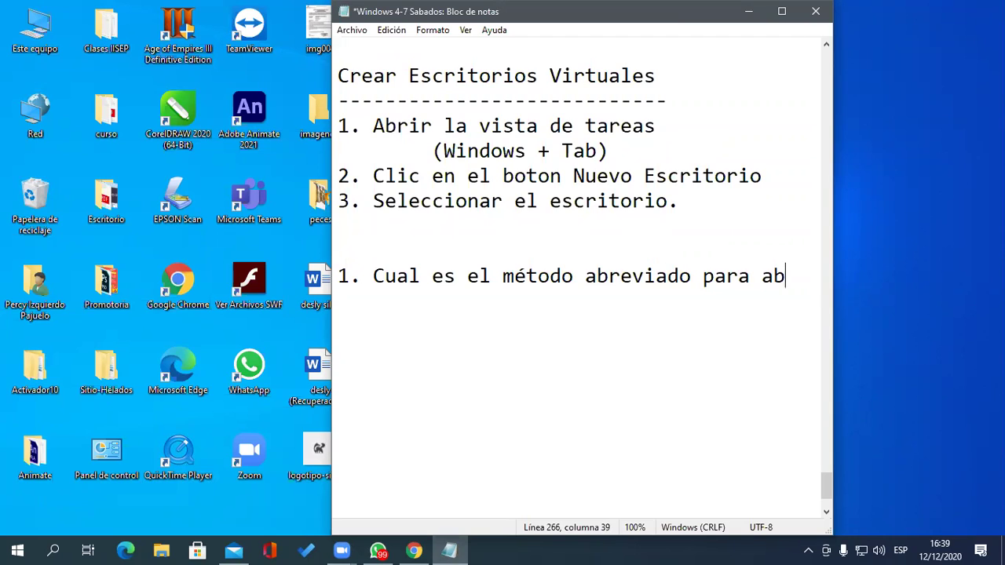
pyautogui.write('rir el')
pyautogui.press('BackSpace')
pyautogui.press('BackSpace')
pyautogui.write('l')
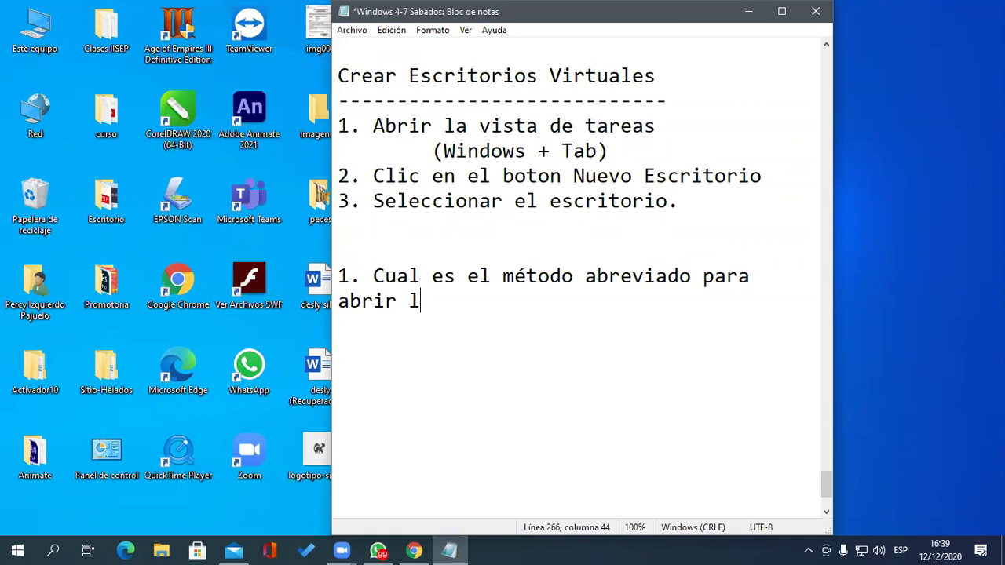
pyautogui.write('a vista de tareas')
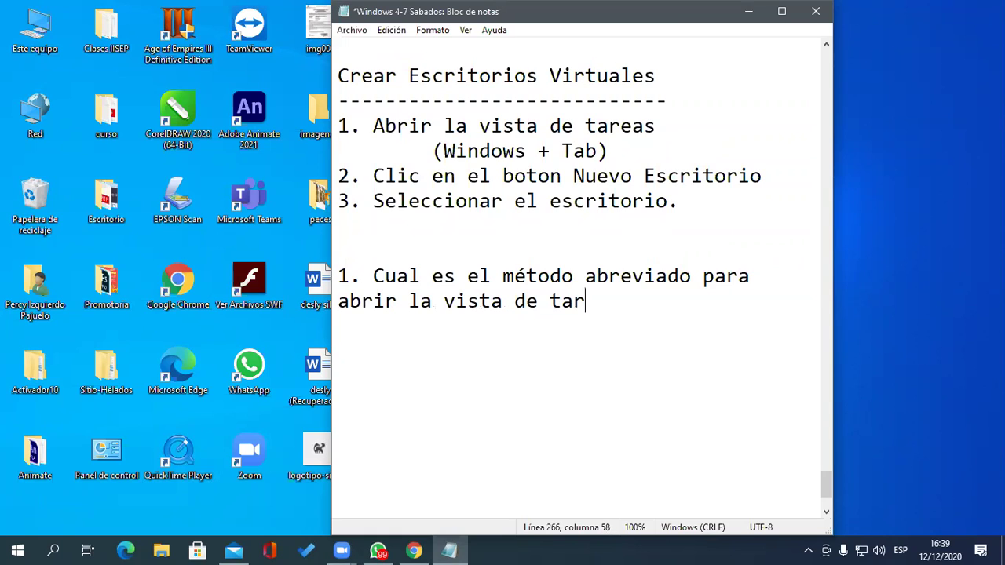
# Step: Leave a blank line and write the second review question, "2. Para que sirve crear escritorios virtuales?"
pyautogui.press('Return')
pyautogui.press('Return')
pyautogui.write('2.')
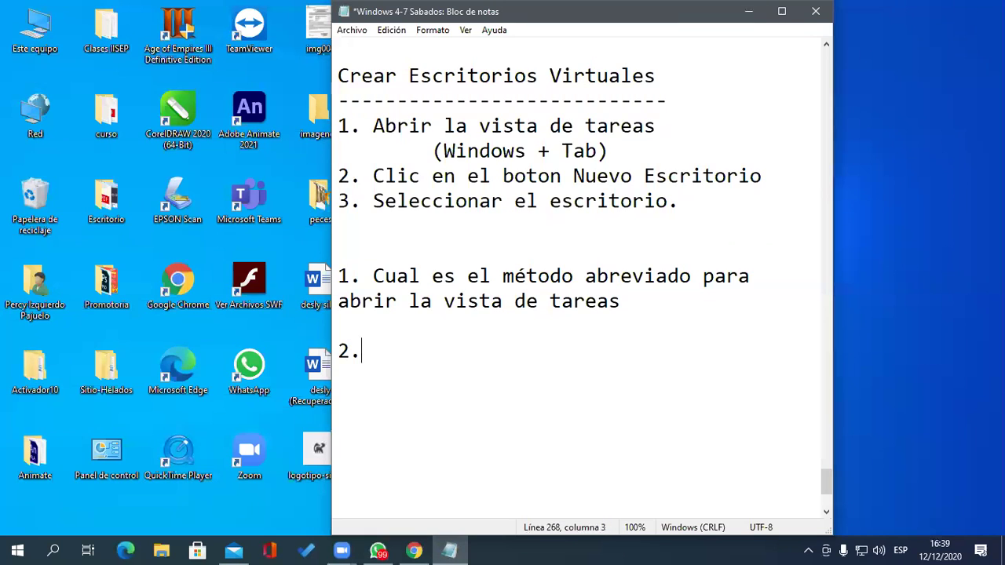
pyautogui.write(' Para que sir')
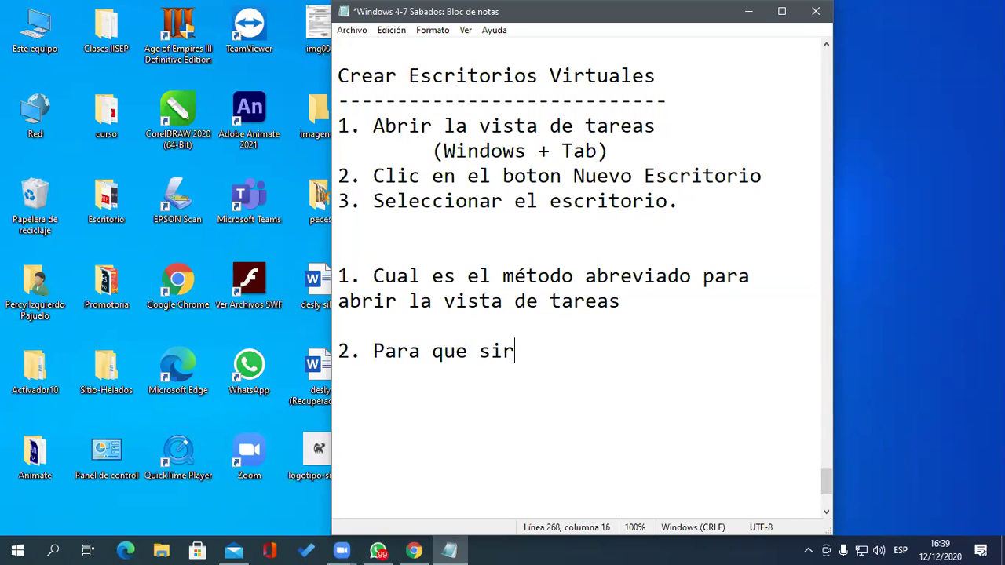
pyautogui.write('ve crear es')
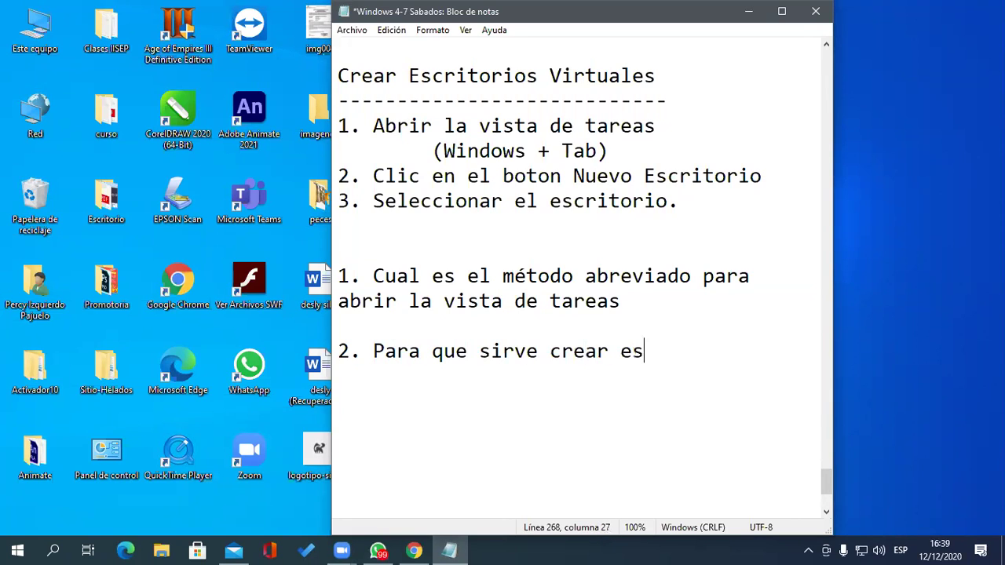
pyautogui.write('critorios ')
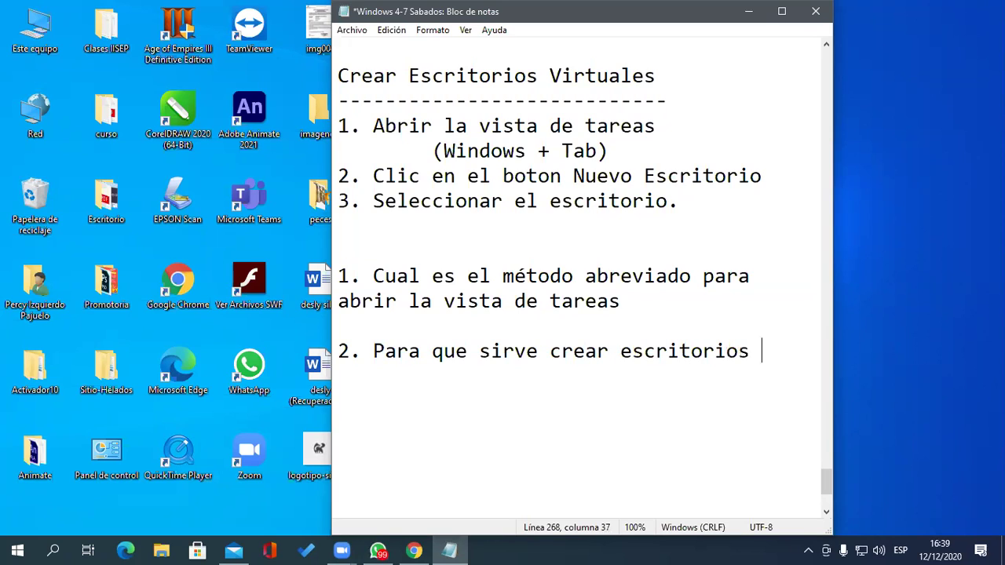
pyautogui.write('virtua')
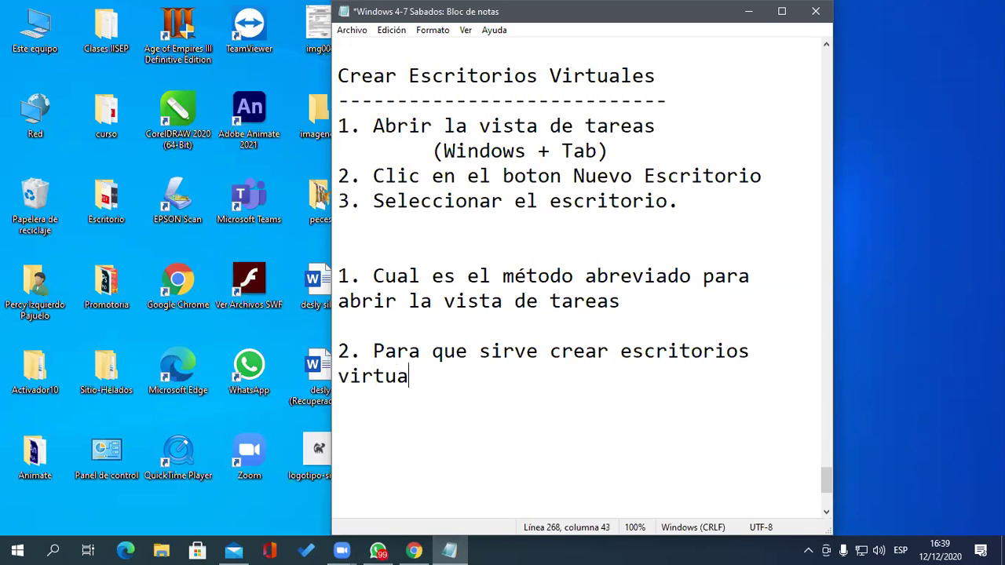
pyautogui.write('les?')
# Step: Add the number "3." below a blank line and replace the space before "Para" in question 2 with "¿"
pyautogui.press('Return')
pyautogui.press('Return')
pyautogui.write('3.')
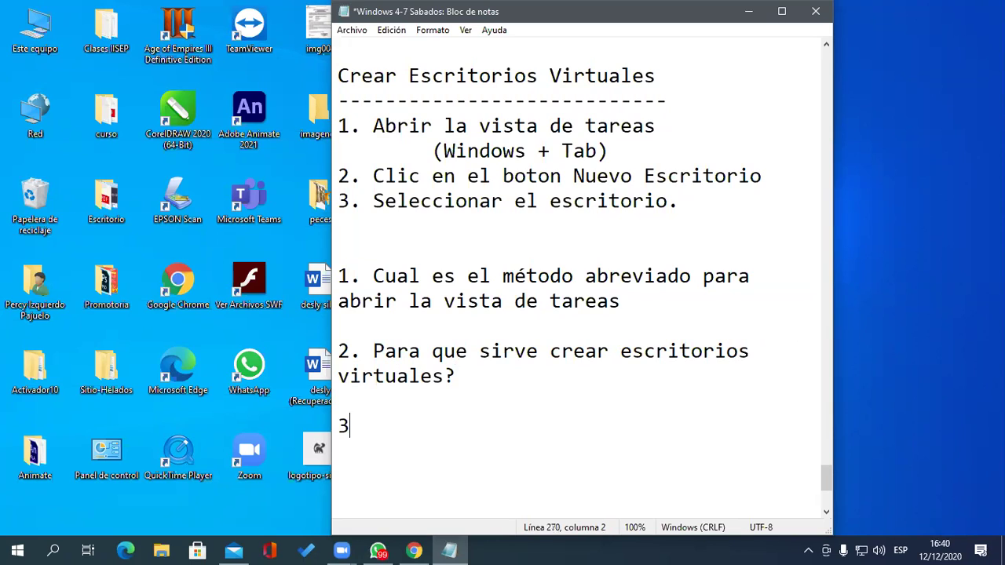
pyautogui.press('Up')
pyautogui.press('Up')
pyautogui.press('Up')
pyautogui.press('Right')
pyautogui.press('Right')
pyautogui.press('Delete')
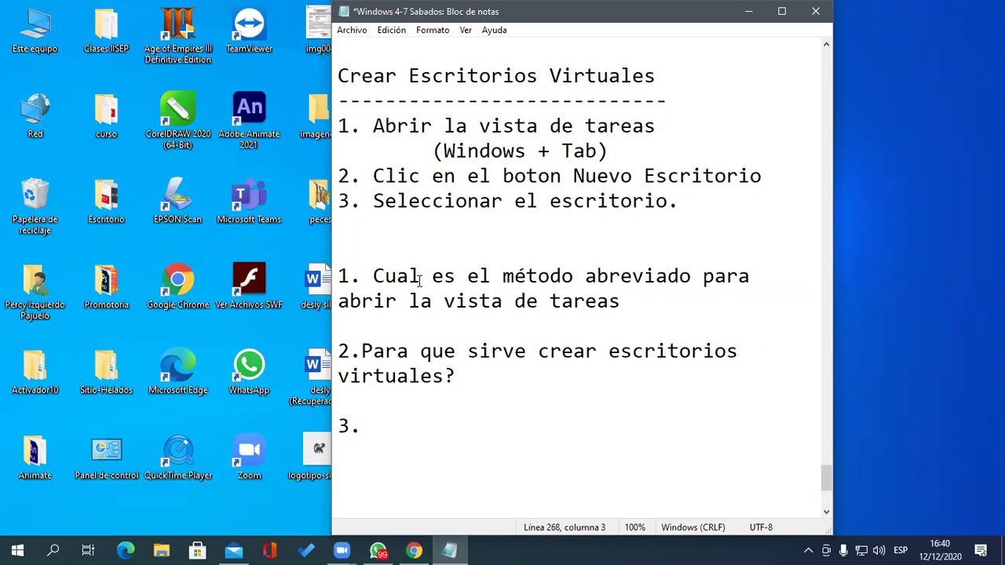
pyautogui.write('¿')
# Step: Write the third review question after "3.": "¿Se puede mover los programas de escrio a escritorio?"
pyautogui.press('Down')
pyautogui.press('Down')
pyautogui.press('Down')
pyautogui.press('Right')
pyautogui.press('Right')
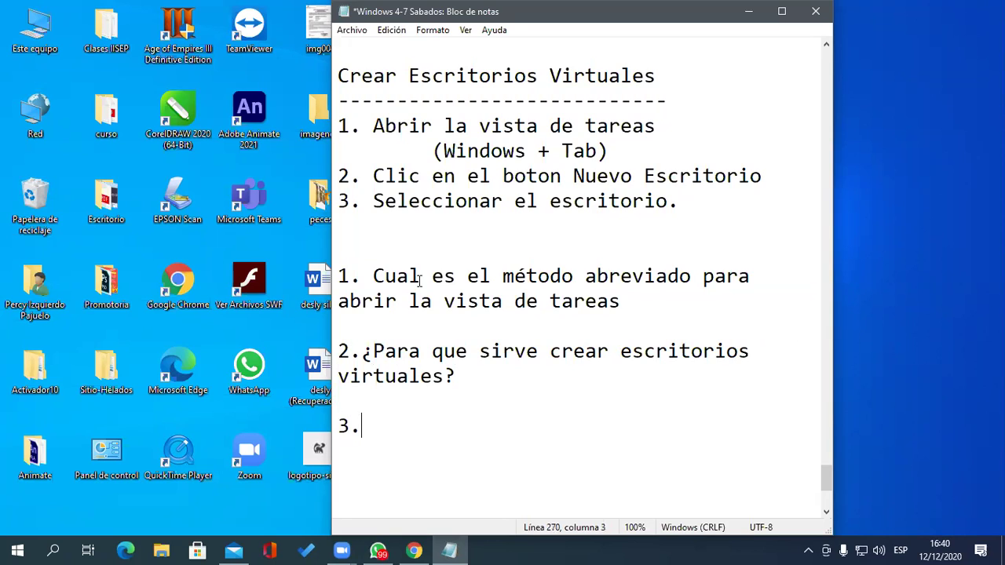
pyautogui.write('¿Se puede mover ve')
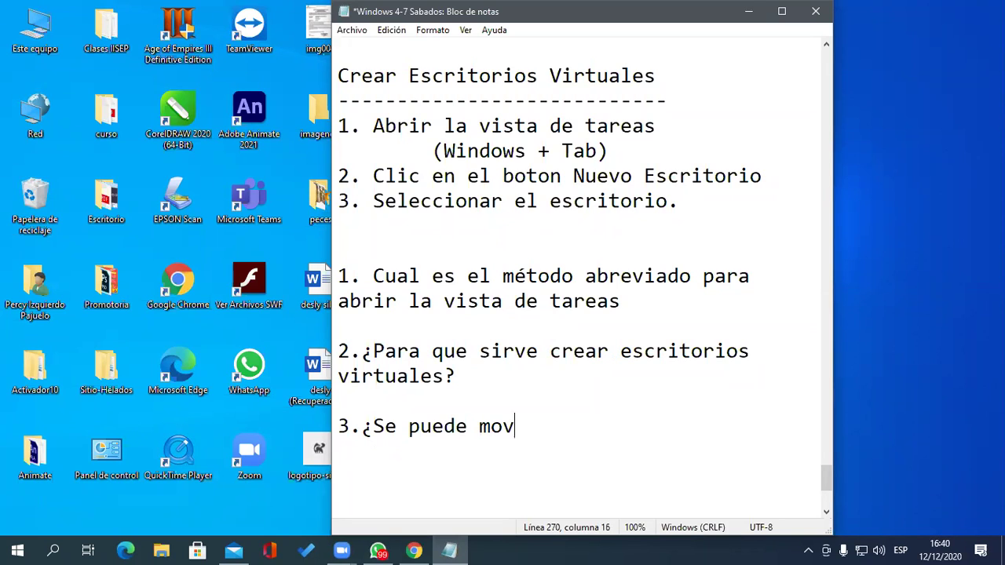
pyautogui.press('BackSpace')
pyautogui.press('BackSpace')
pyautogui.write('los p')
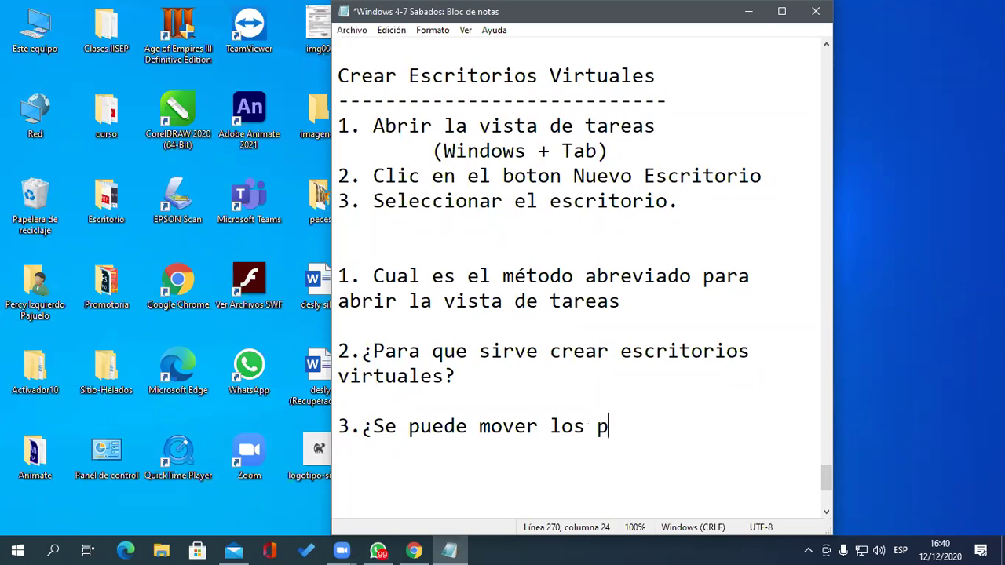
pyautogui.write('rograma')
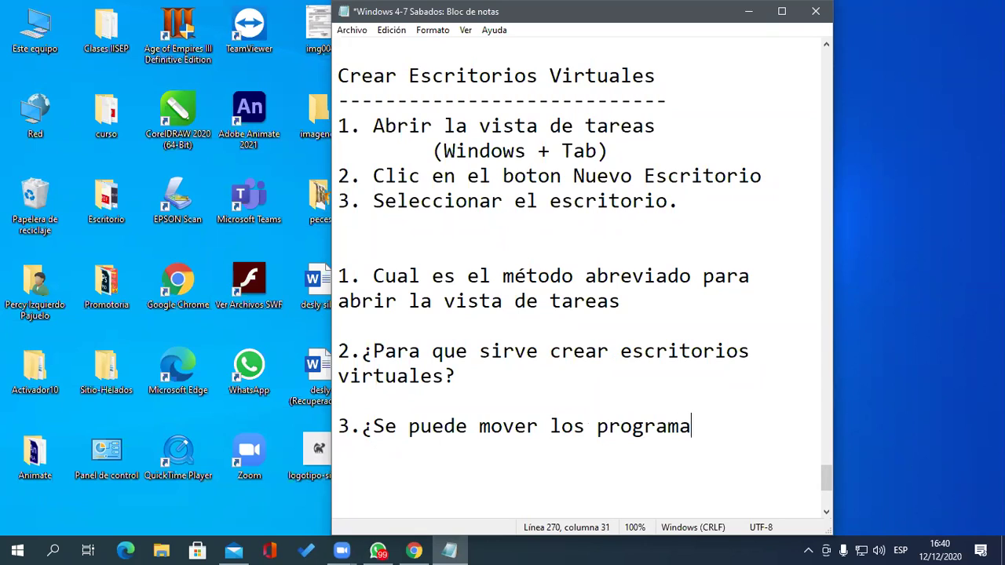
pyautogui.write('s de escri')
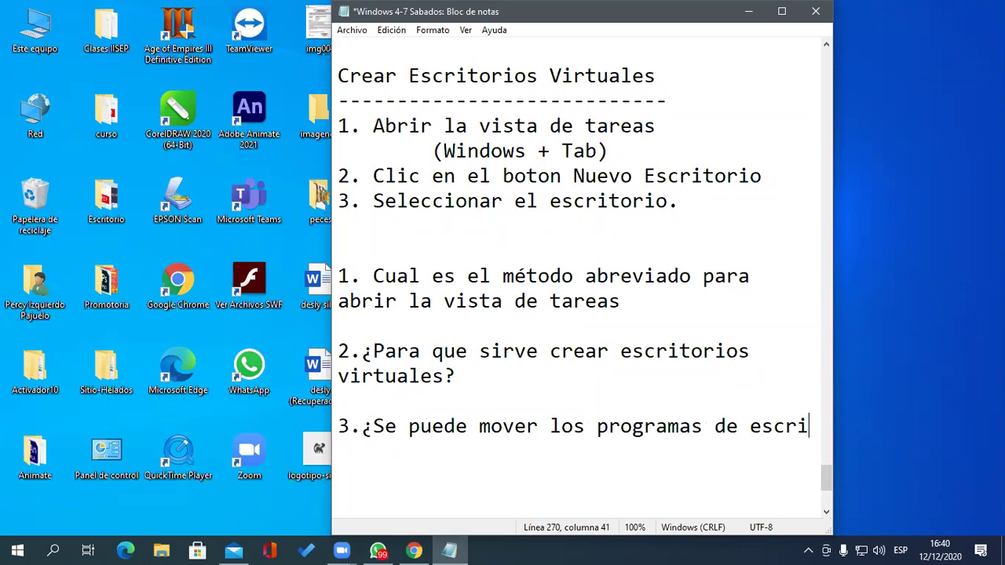
pyautogui.write('o a escr')
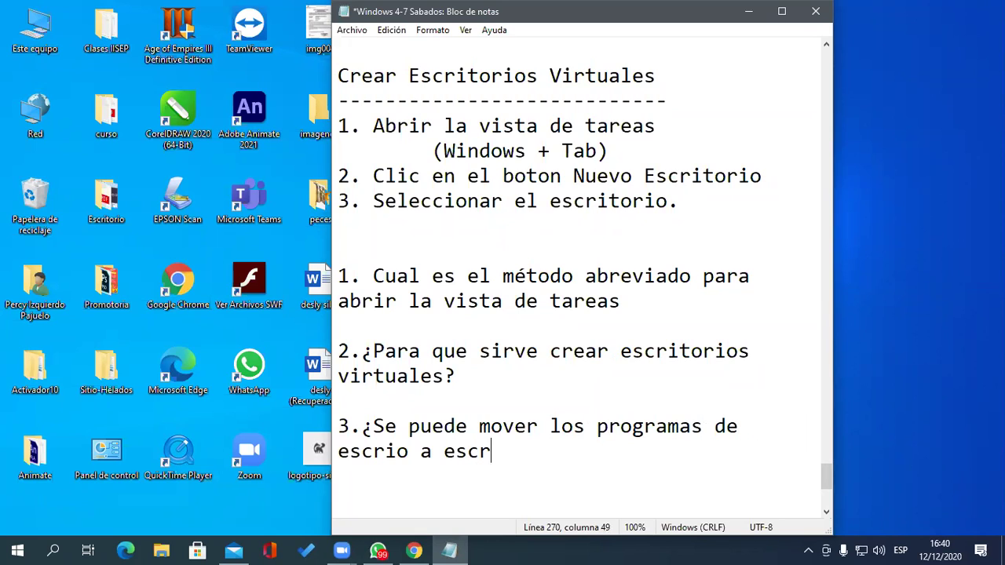
pyautogui.write('itorio?')
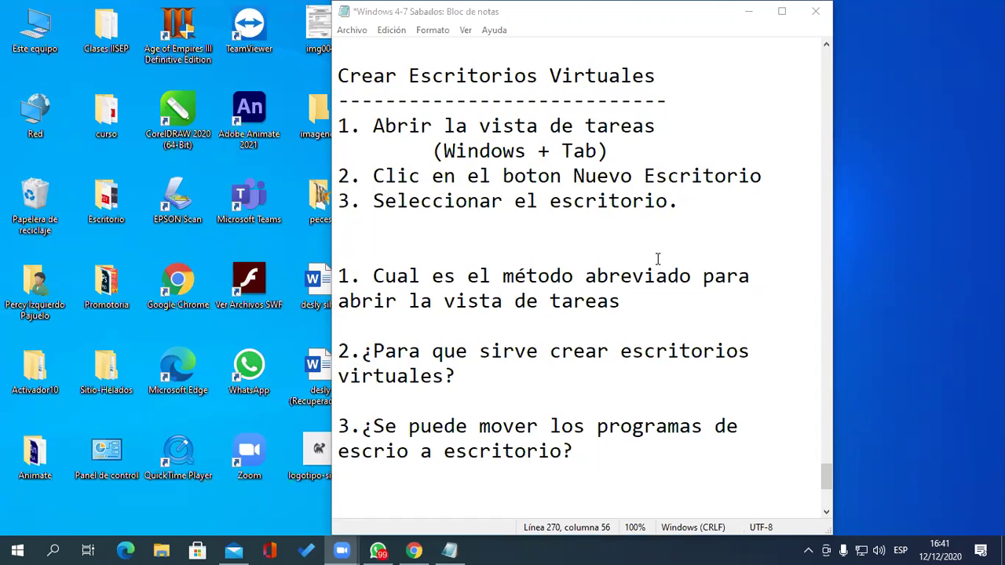
# Step: Show Task View briefly, then restore the Notepad notes to a floating window on the desktop
pyautogui.click(90, 550)
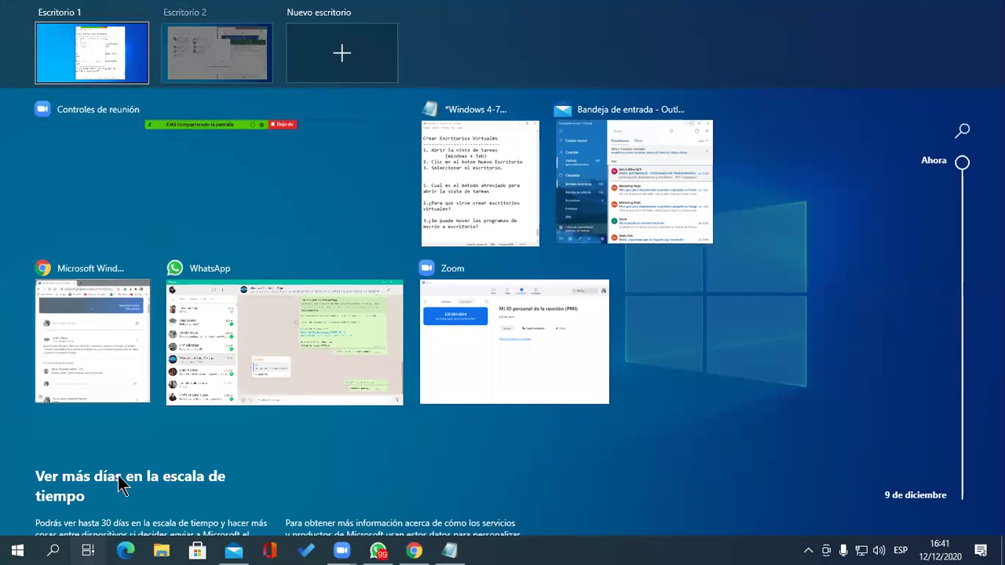
pyautogui.click(89, 550)
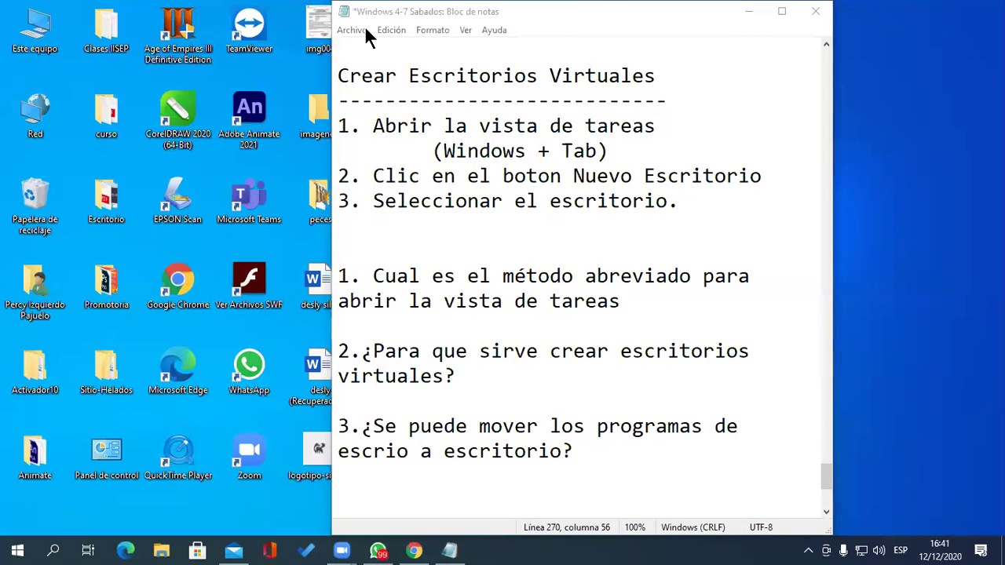
pyautogui.press('super+Down')
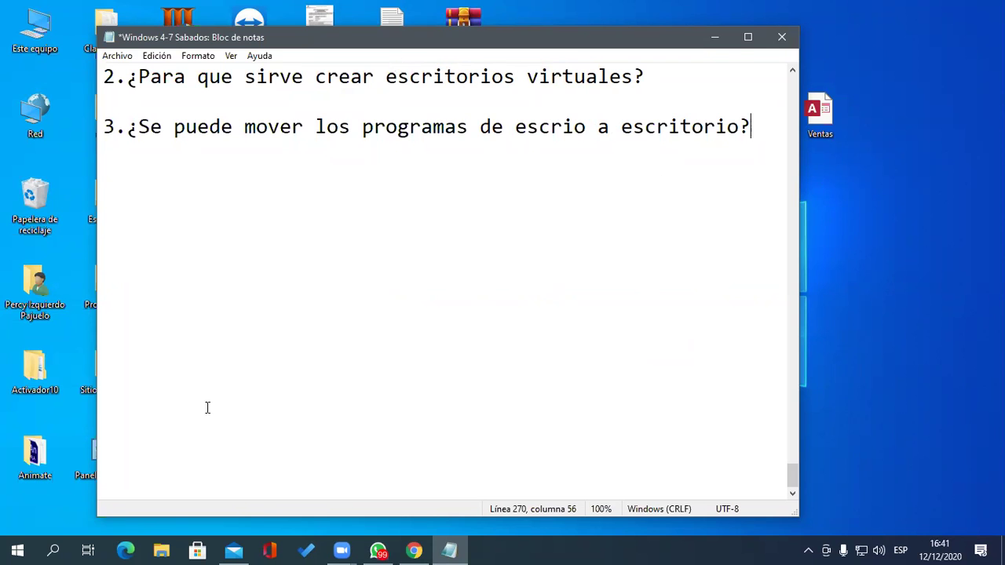
# Step: Browse the activity timeline in Task View back to 10 de diciembre, return to Ahora and leave the view
pyautogui.click(90, 551)
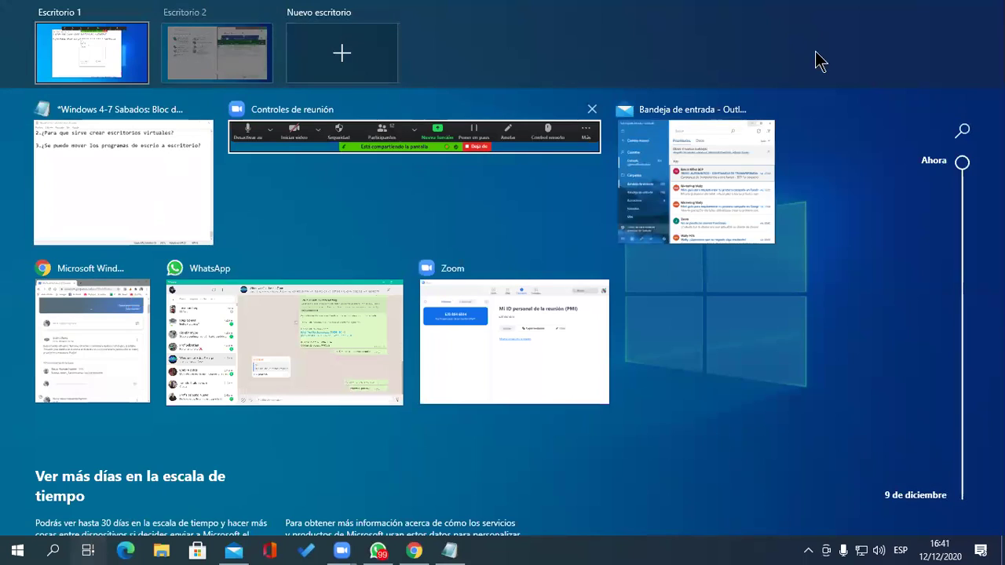
pyautogui.scroll(-2, 856, 239)
pyautogui.scroll(-5, 856, 240)
pyautogui.scroll(6, 860, 239)
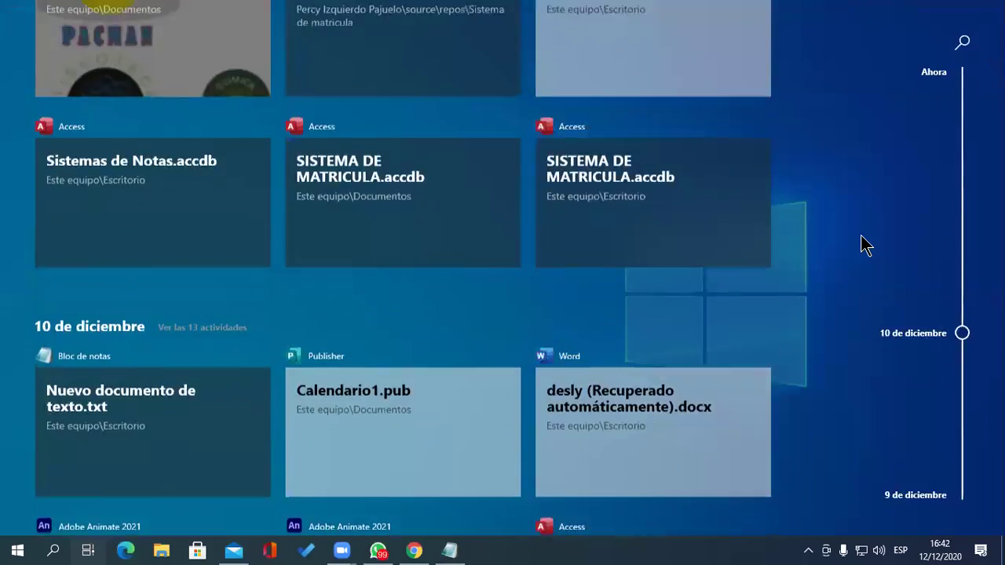
pyautogui.scroll(3, 852, 192)
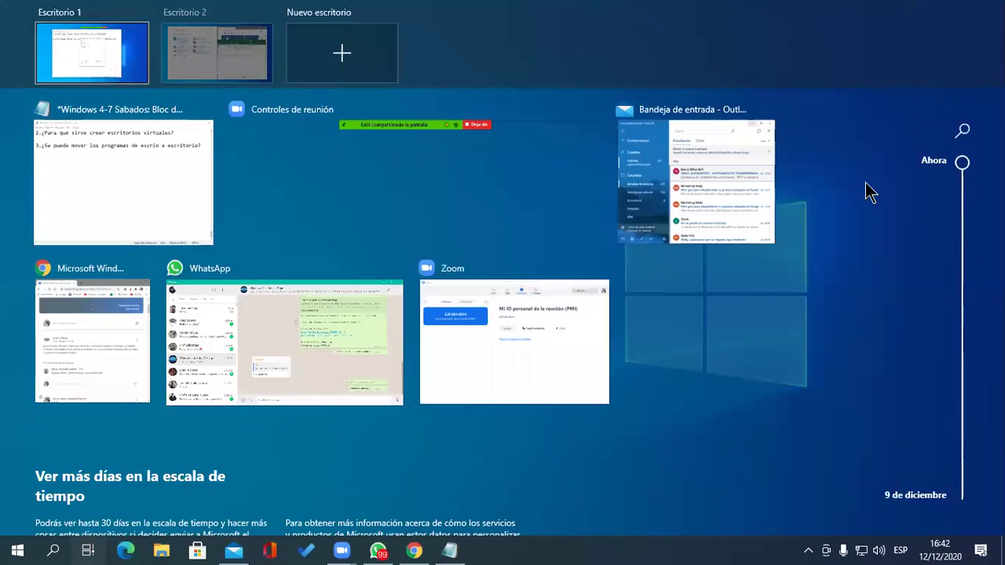
pyautogui.click(92, 550)
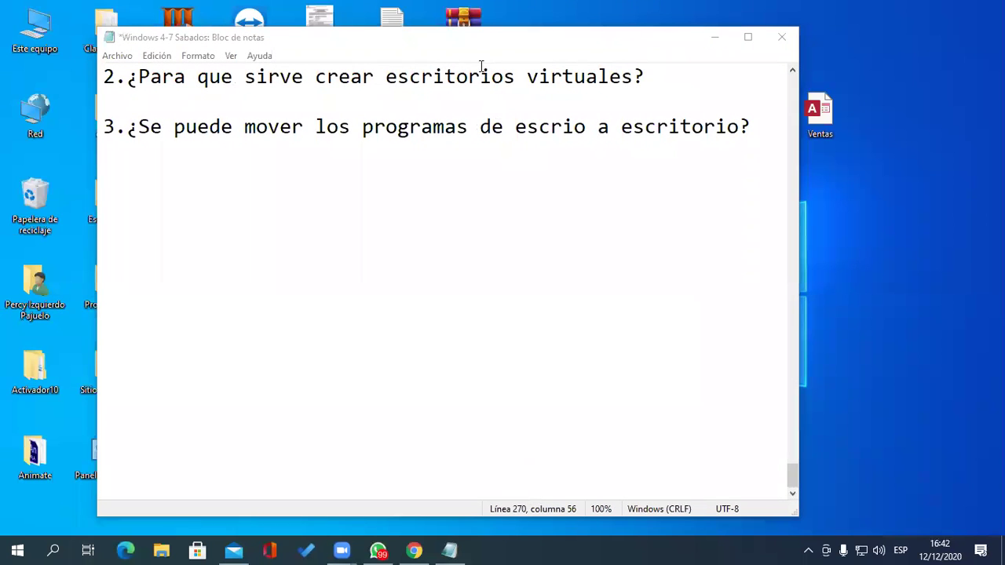
# Step: Enclose review question 1 in question marks, with "¿" before "Cual" and "?" after "tareas"
pyautogui.scroll(4, 508, 348)
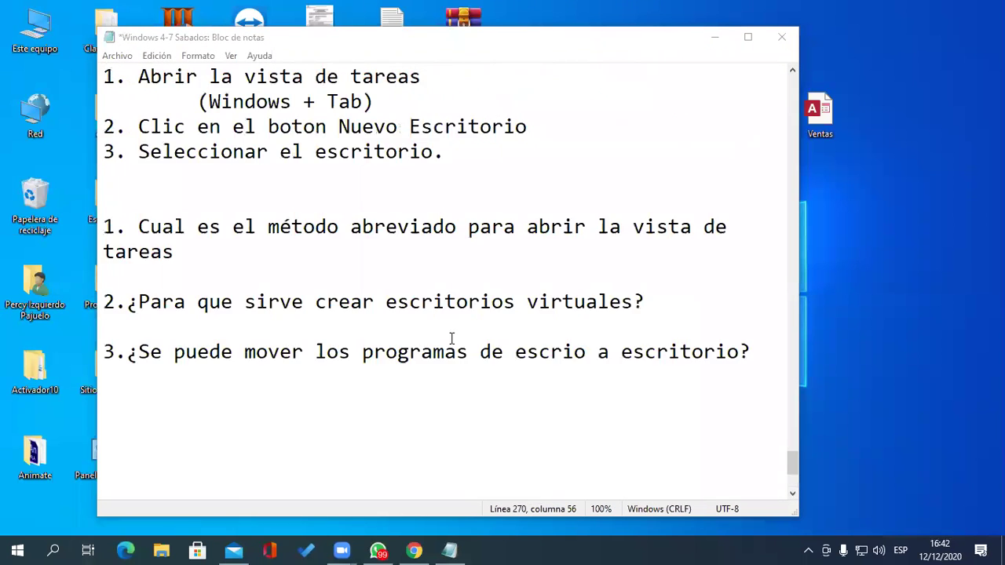
pyautogui.scroll(-2, 480, 321)
pyautogui.scroll(1, 480, 321)
pyautogui.scroll(-1, 593, 220)
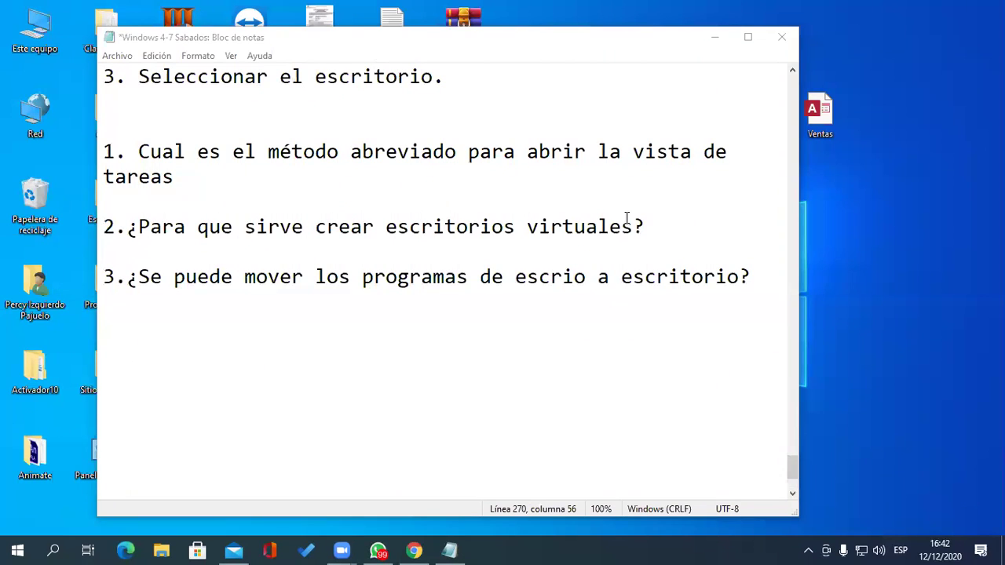
pyautogui.click(300, 184)
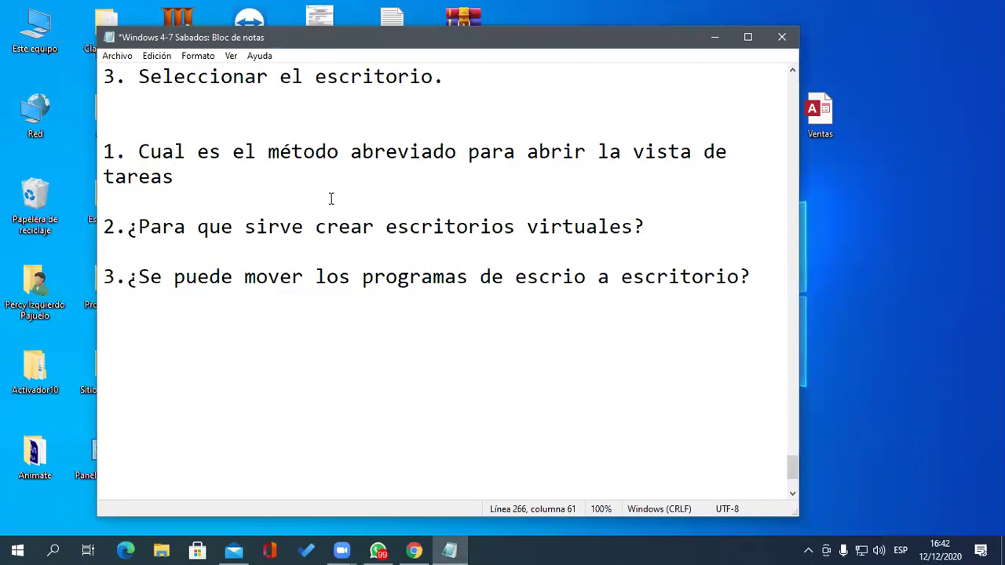
pyautogui.write('?')
pyautogui.click(135, 130)
pyautogui.click(137, 154)
pyautogui.write('¡')
pyautogui.press('BackSpace')
pyautogui.write("'")
pyautogui.press('BackSpace')
pyautogui.write('¿')
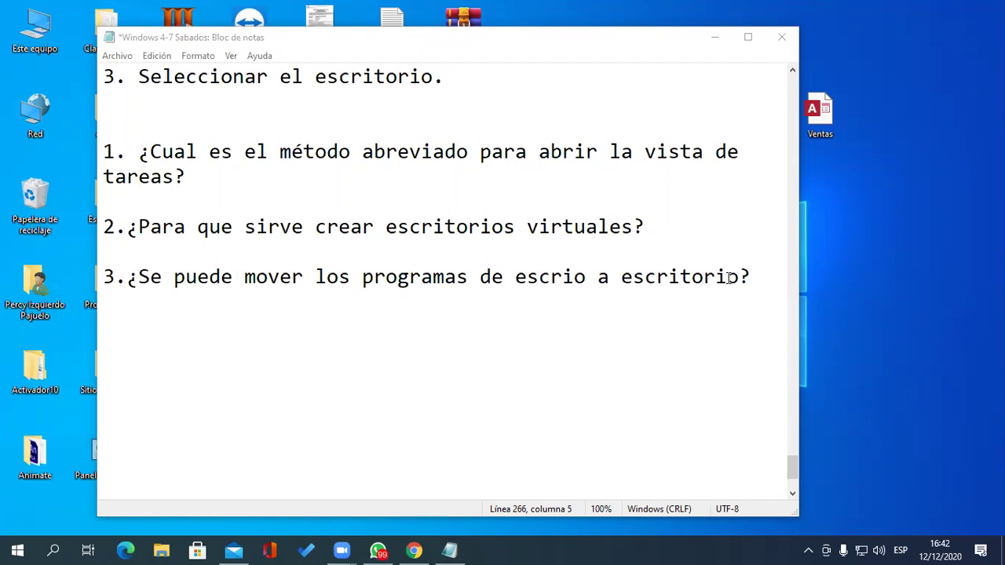
# Step: Move the Notepad window slightly to the right and open Task View to show the virtual desktops
pyautogui.click(666, 43)
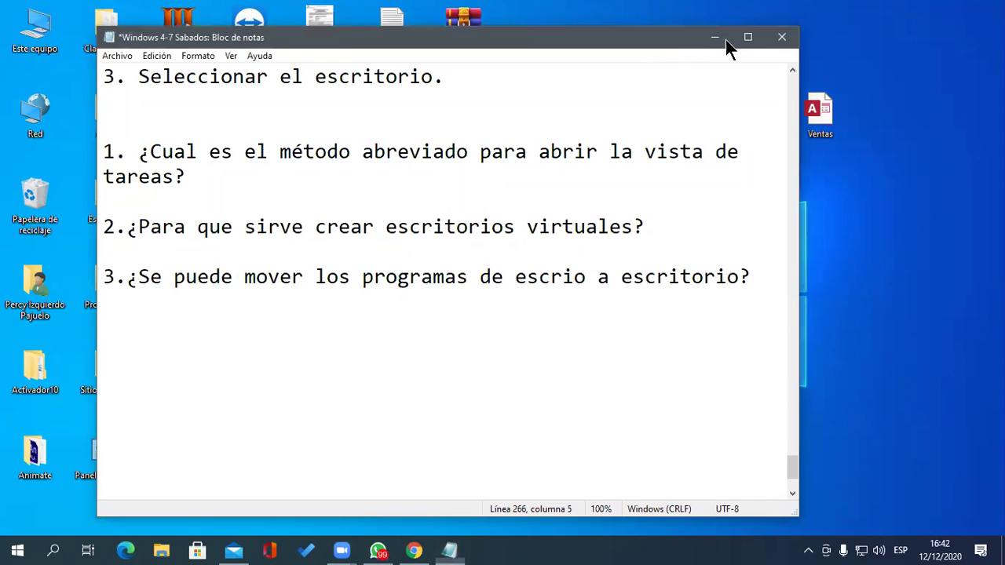
pyautogui.moveTo(725, 39); pyautogui.dragTo(785, 33)
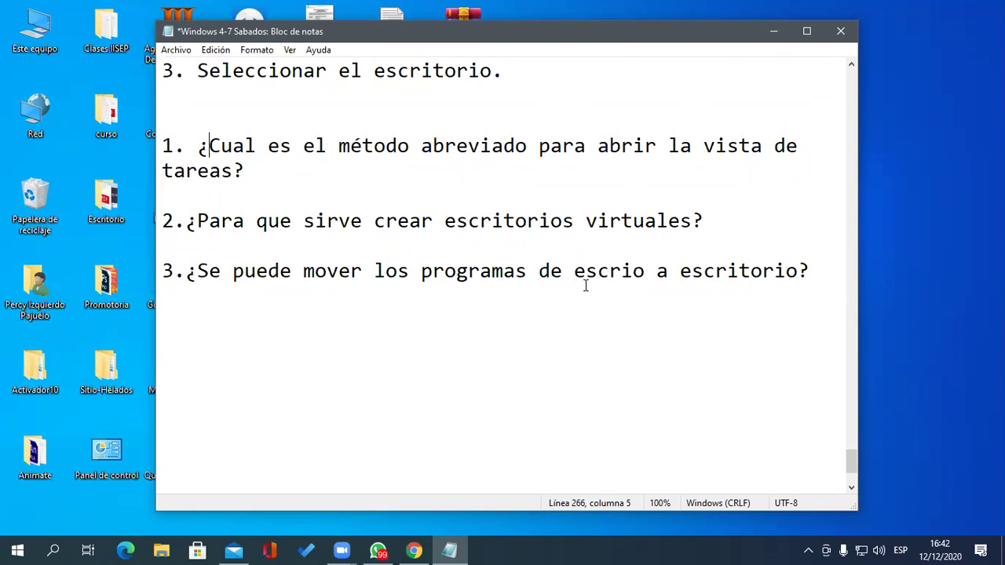
pyautogui.click(84, 551)
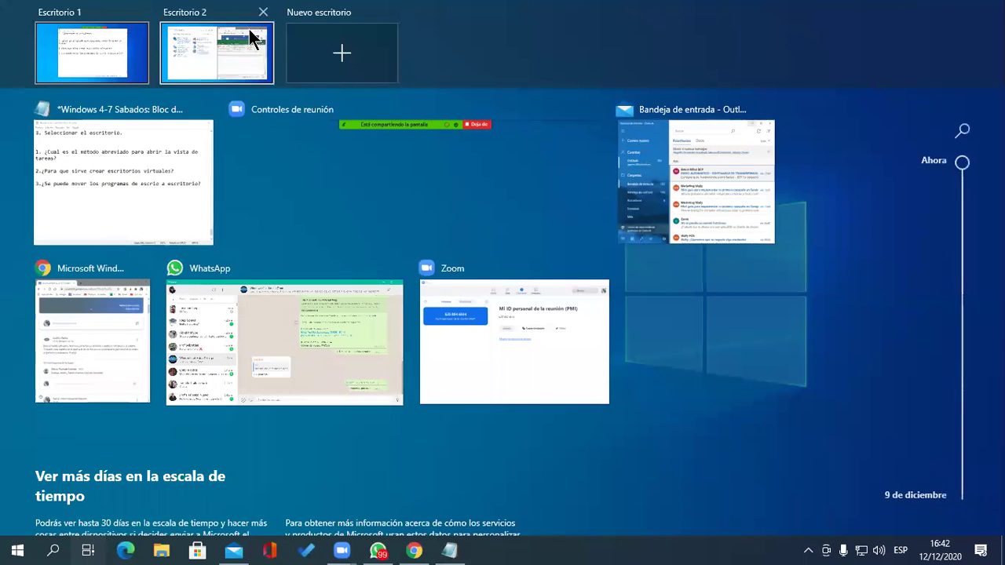
# Step: Create a third virtual desktop, switch to it and return to Escritorio 1
pyautogui.click(335, 38)
pyautogui.click(352, 61)
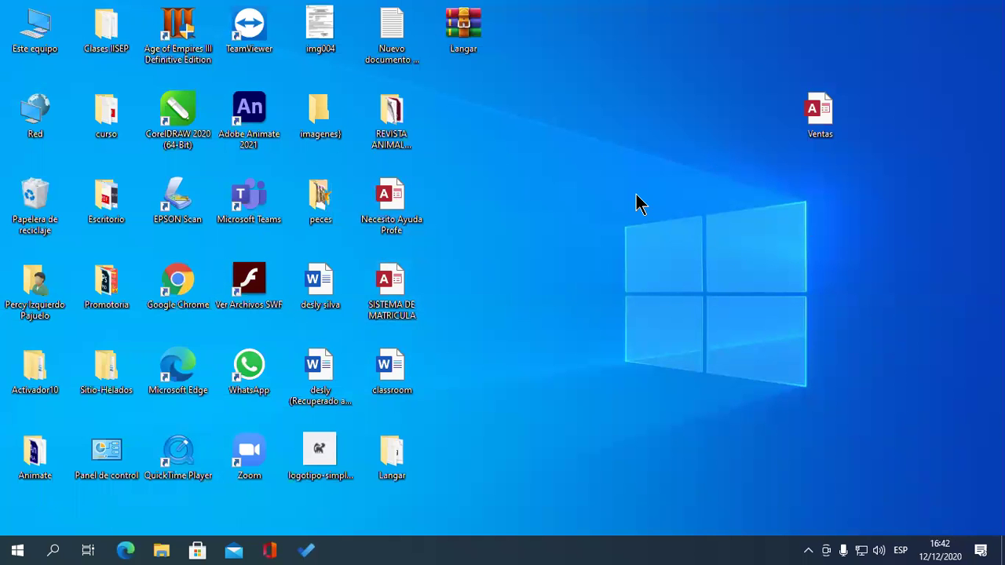
pyautogui.press('ctrl+super+Left')
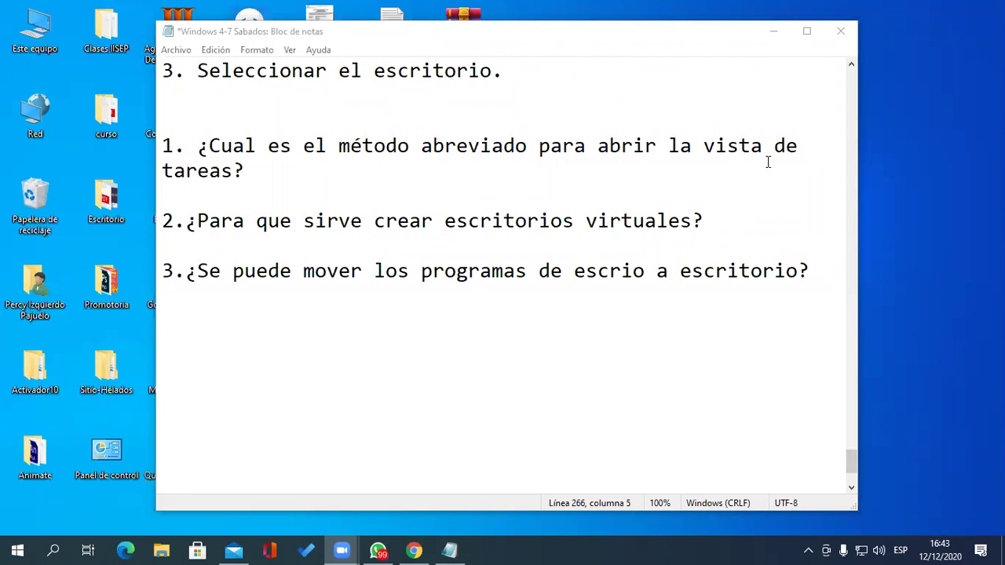
# Step: Minimize the Notepad notes and show the three virtual desktops briefly in Task View
pyautogui.click(776, 32)
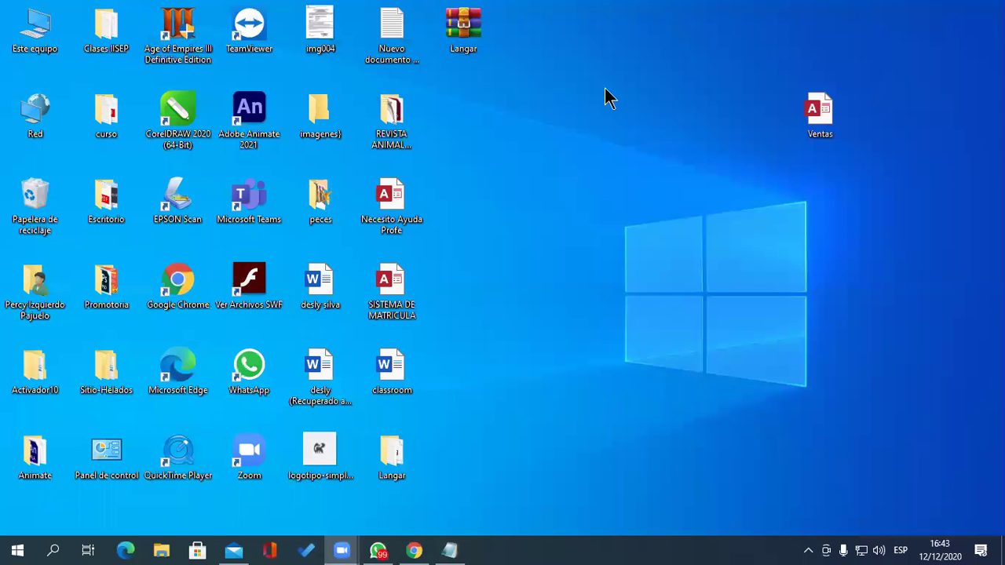
pyautogui.click(89, 551)
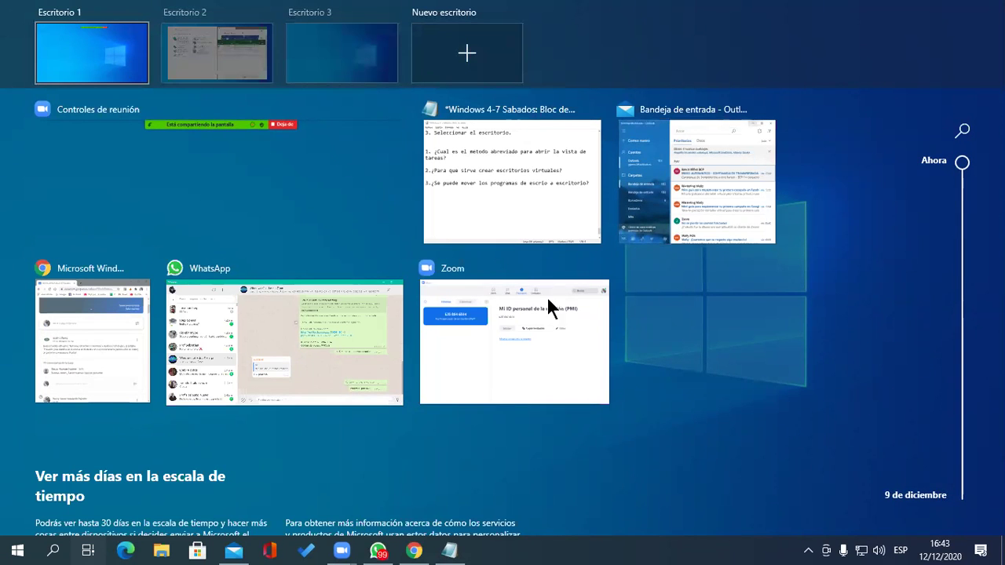
pyautogui.click(93, 549)
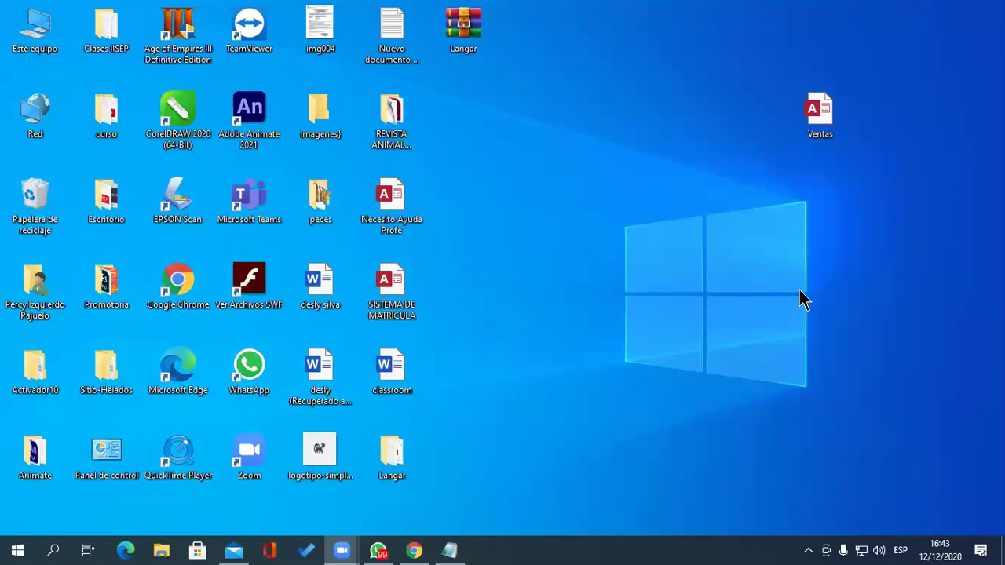
# Step: Restore the Notepad notes and write the heading "Crear escrtitorios con el teclado" below the questions, underlined with a row of dashes
pyautogui.click(453, 552)
pyautogui.click(377, 360)
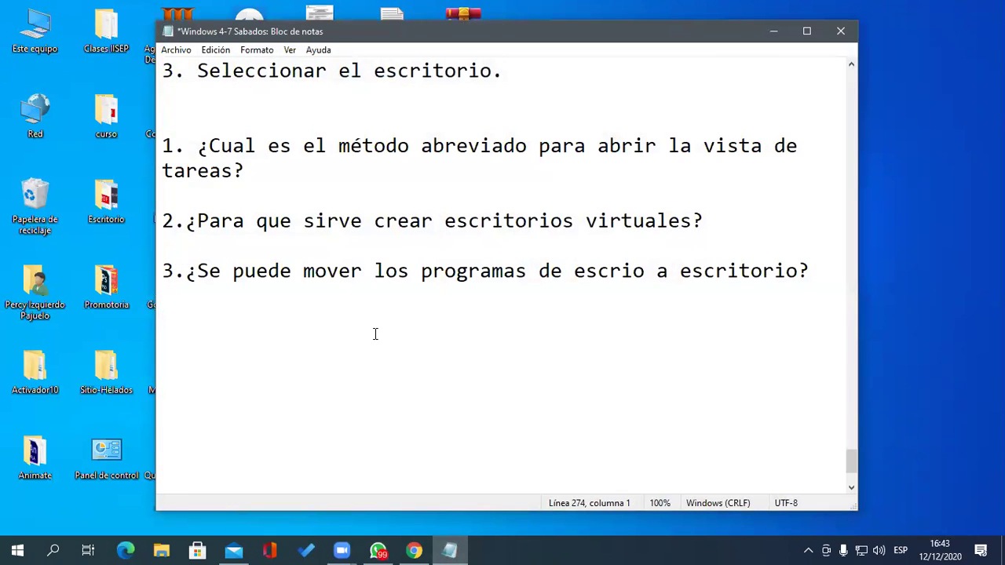
pyautogui.write('Crear es')
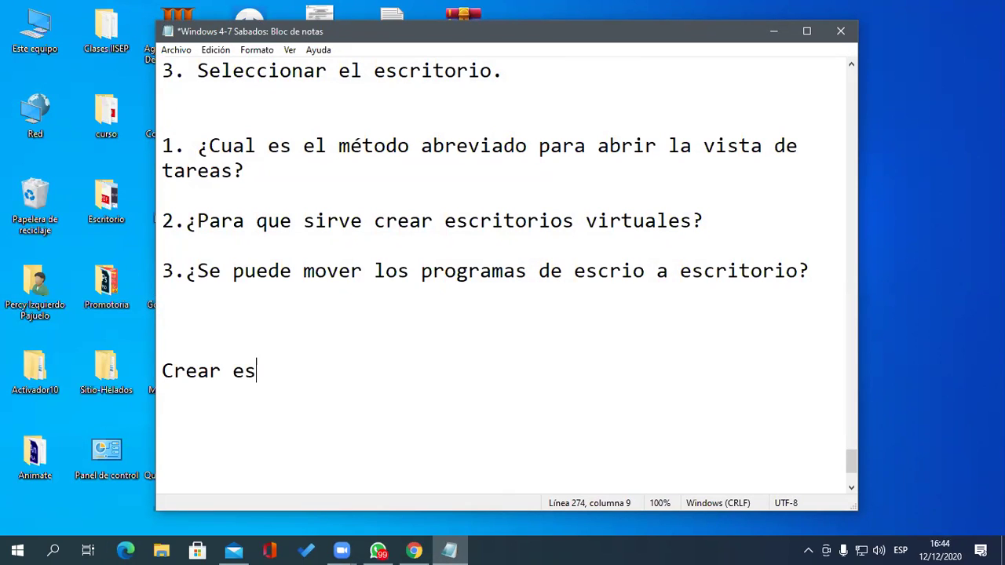
pyautogui.write('crtitorios con el')
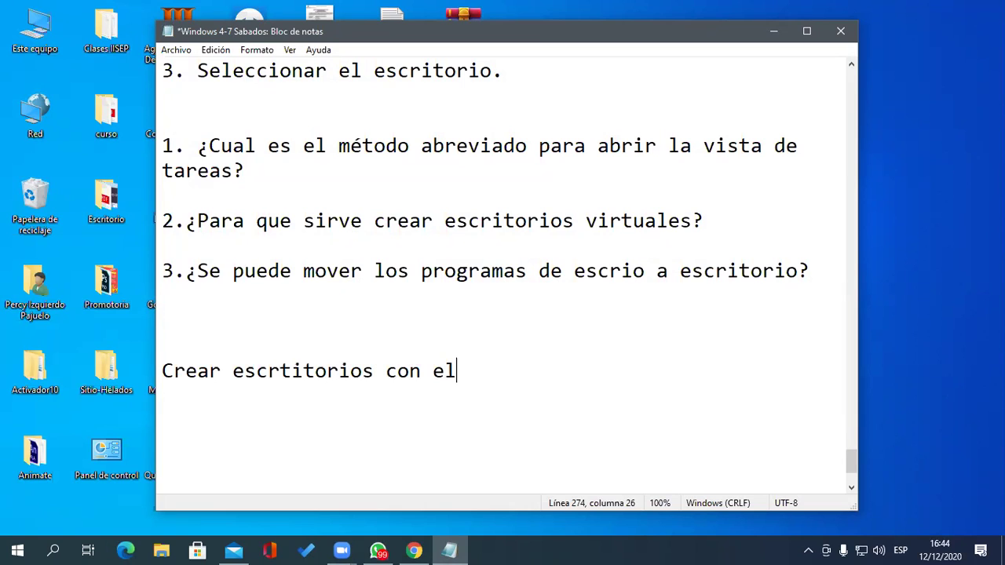
pyautogui.write(' teclado')
pyautogui.press('Return')
pyautogui.write('---------------------------------')
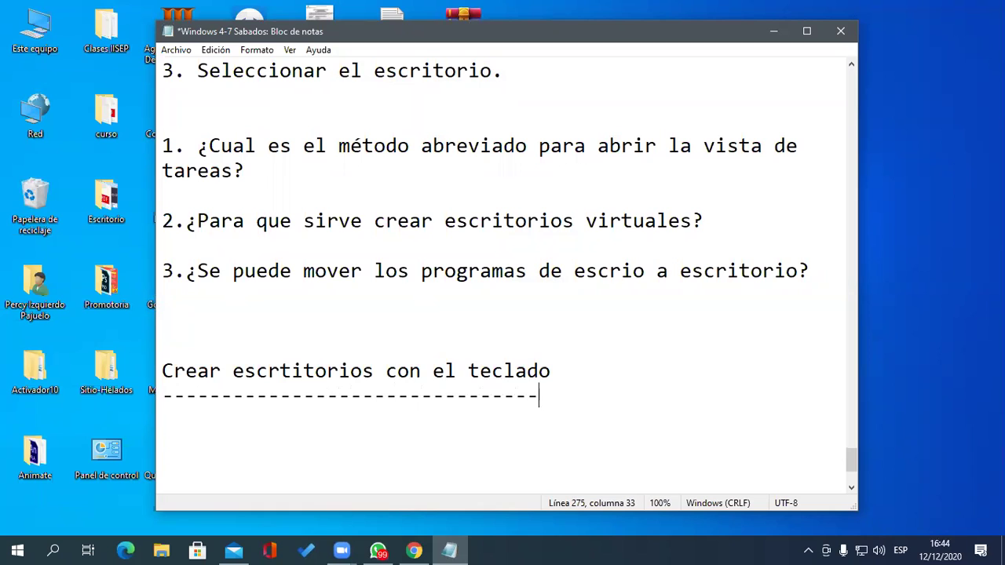
# Step: Add blank lines below the dashed underline and place the cursor back on the first line beneath it
pyautogui.press('Return')
pyautogui.press('Return')
pyautogui.press('Return')
pyautogui.press('Return')
pyautogui.press('Return')
pyautogui.press('Return')
pyautogui.press('Return')
pyautogui.press('Return')
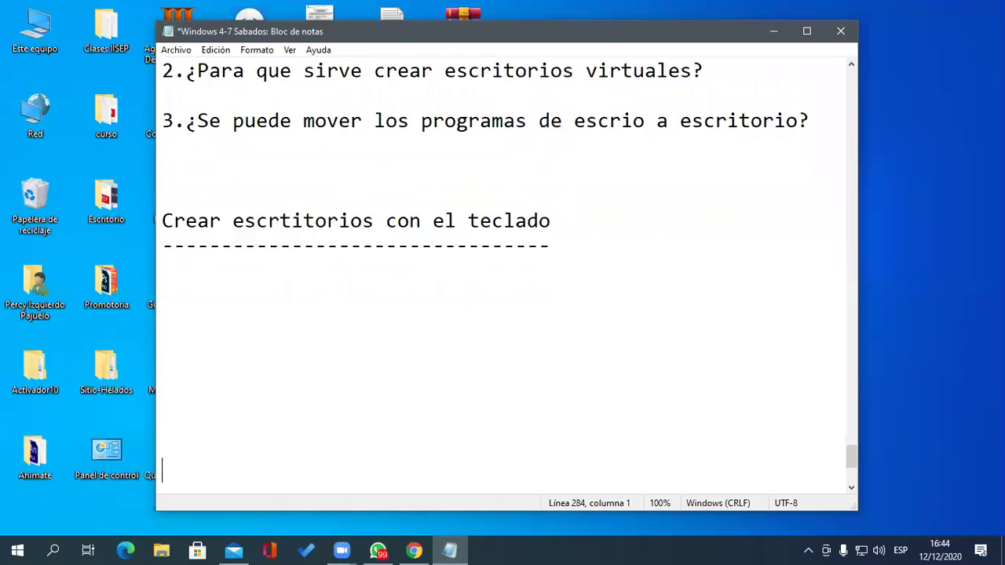
pyautogui.press('Up')
pyautogui.press('Up')
pyautogui.press('Up')
pyautogui.press('Up')
pyautogui.press('Up')
pyautogui.press('Up')
pyautogui.press('Up')
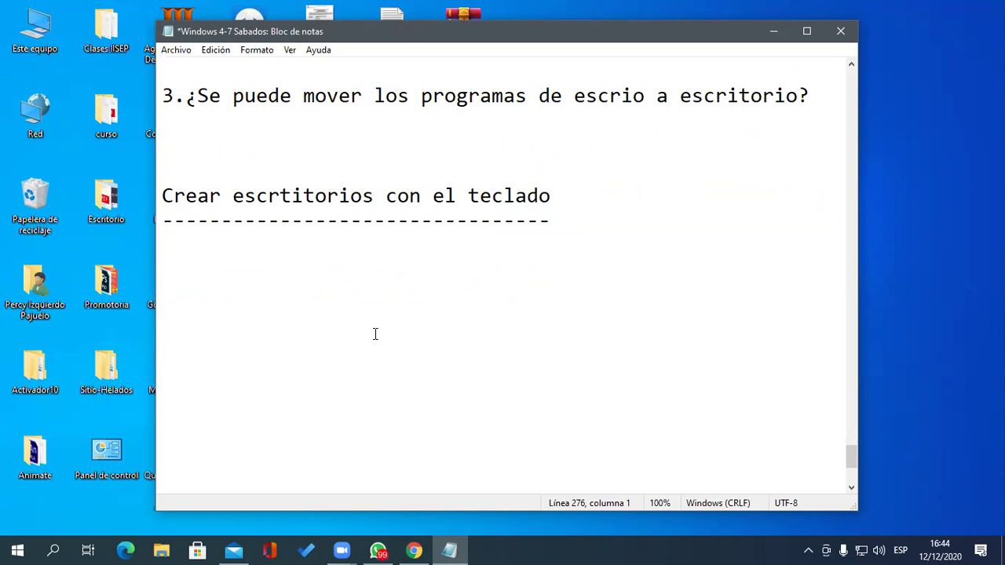
# Step: Create another virtual desktop with the keyboard and switch back through the Panel de control desktop to the one with the notes
pyautogui.press('ctrl+super+d')
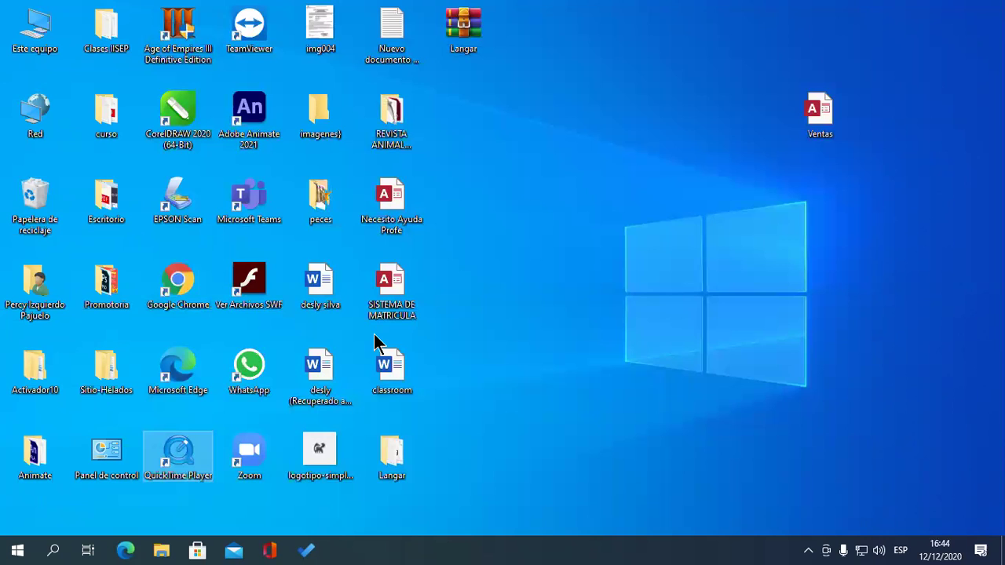
pyautogui.press('ctrl+super+Left')
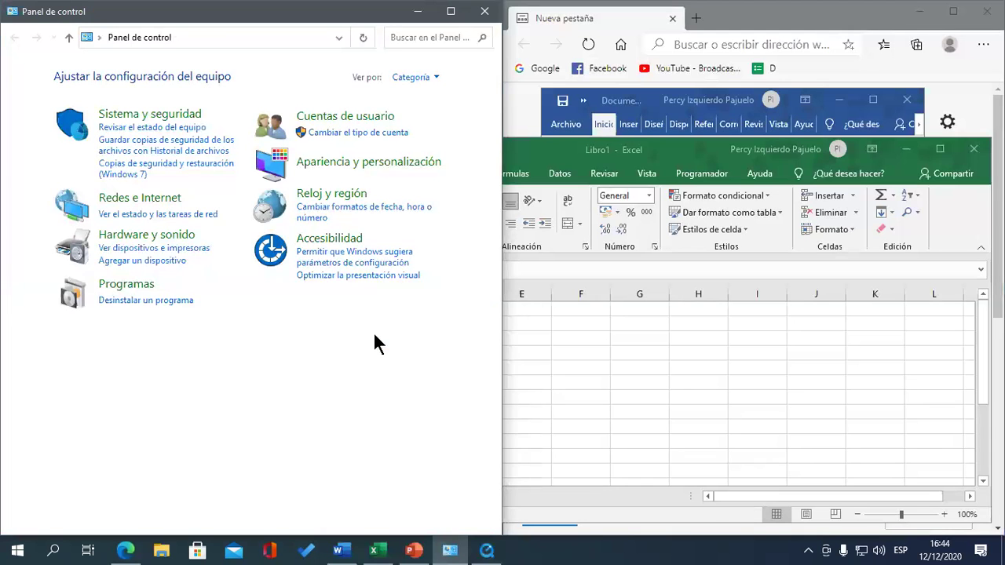
pyautogui.press('ctrl+super+Left')
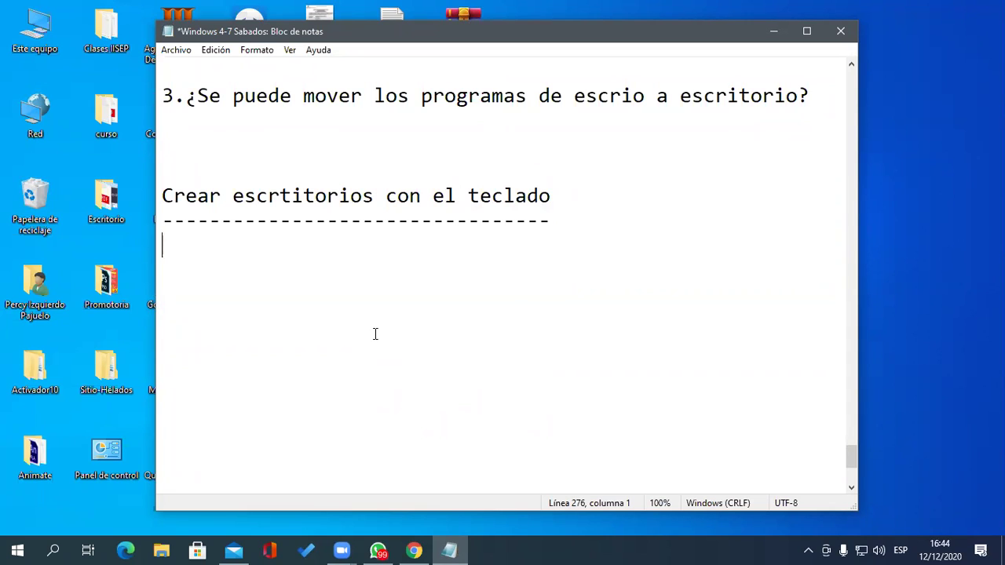
# Step: Write "CTRL + WINDOWS + D" under the heading and correct the heading's misspelled word to "escritorios"
pyautogui.write('CTRL + ')
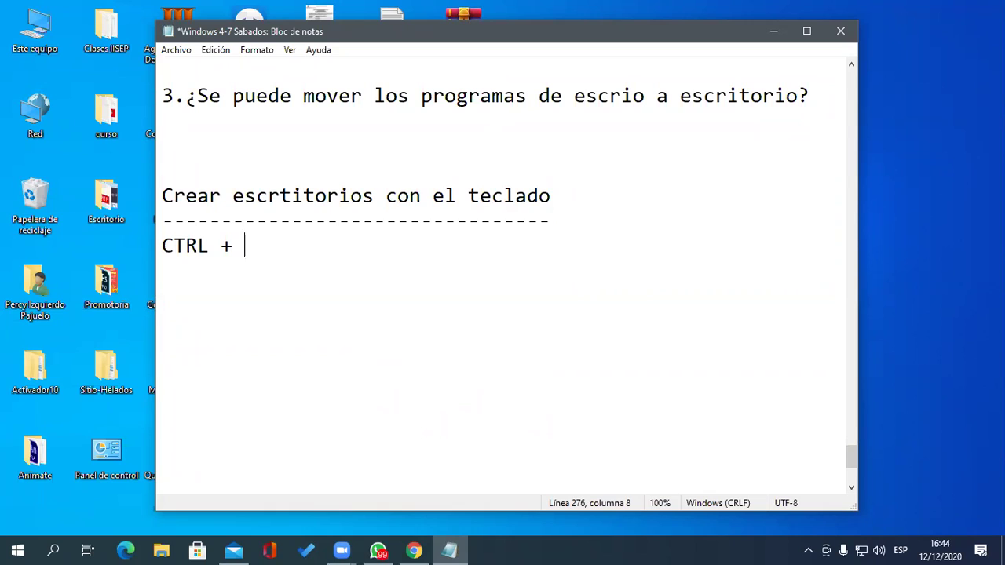
pyautogui.write('WINDOWS ')
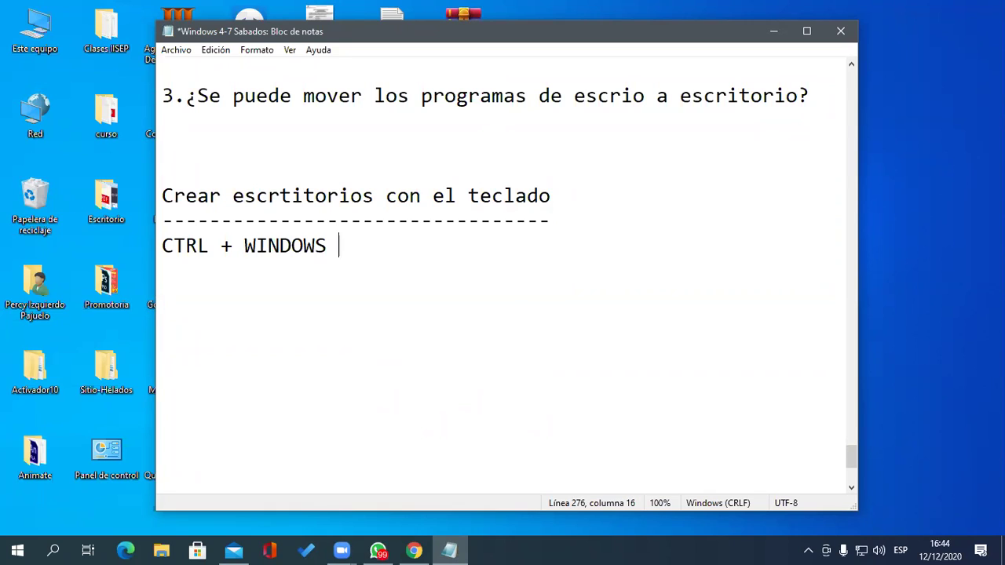
pyautogui.write('+ D')
pyautogui.click(292, 196)
pyautogui.press('BackSpace')
pyautogui.press('Right')
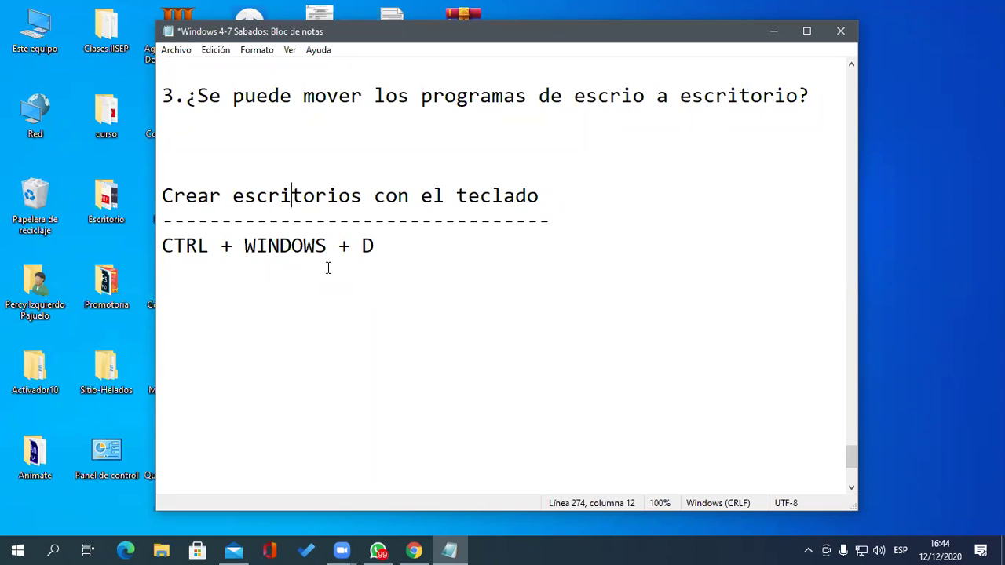
pyautogui.click(365, 347)
# Step: Move the Notepad window aside and open the picture teclado2 from the Clases IISEP folder in a maximized window
pyautogui.moveTo(196, 35); pyautogui.dragTo(342, 48)
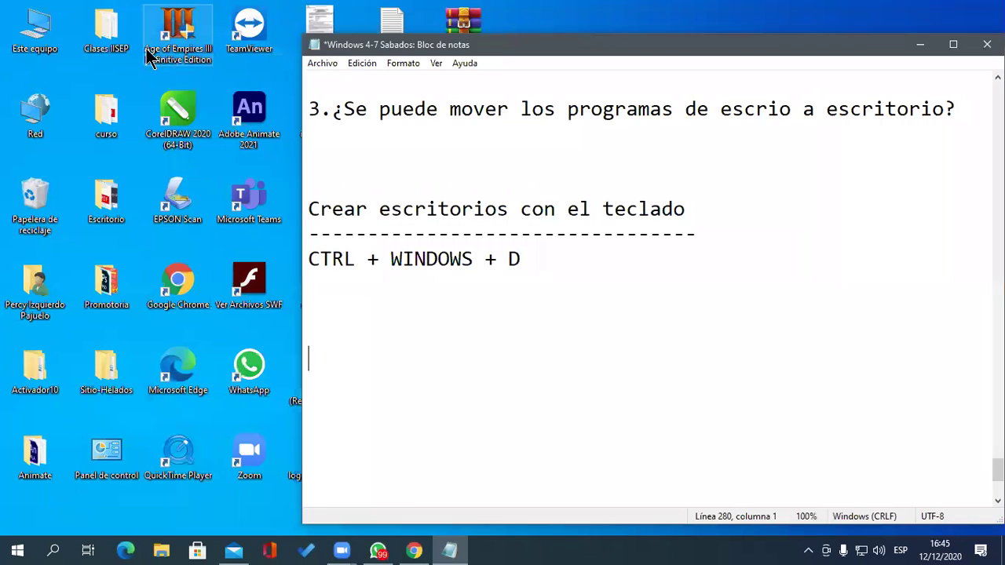
pyautogui.doubleClick(126, 51)
pyautogui.scroll(-20, 370, 267)
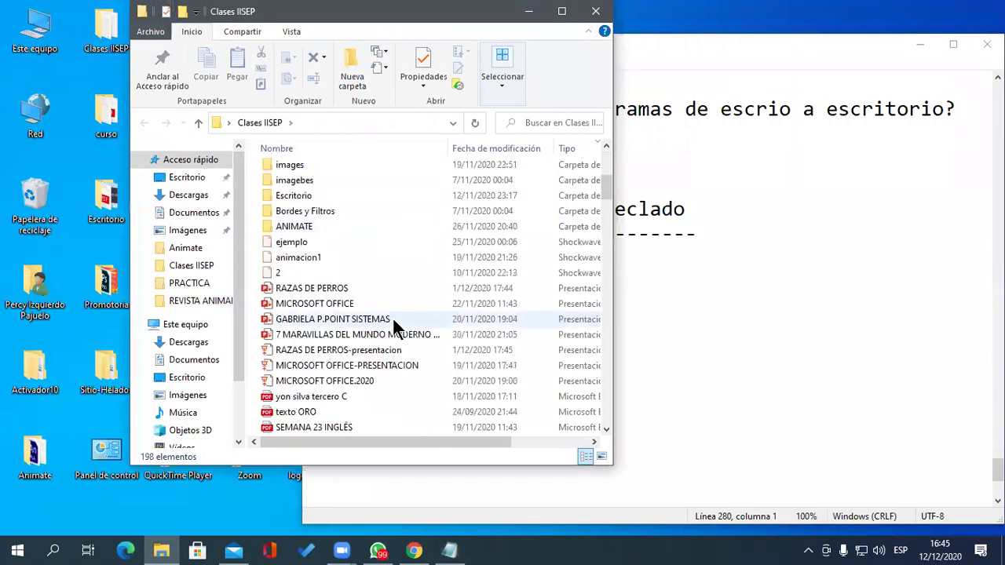
pyautogui.scroll(-12, 405, 365)
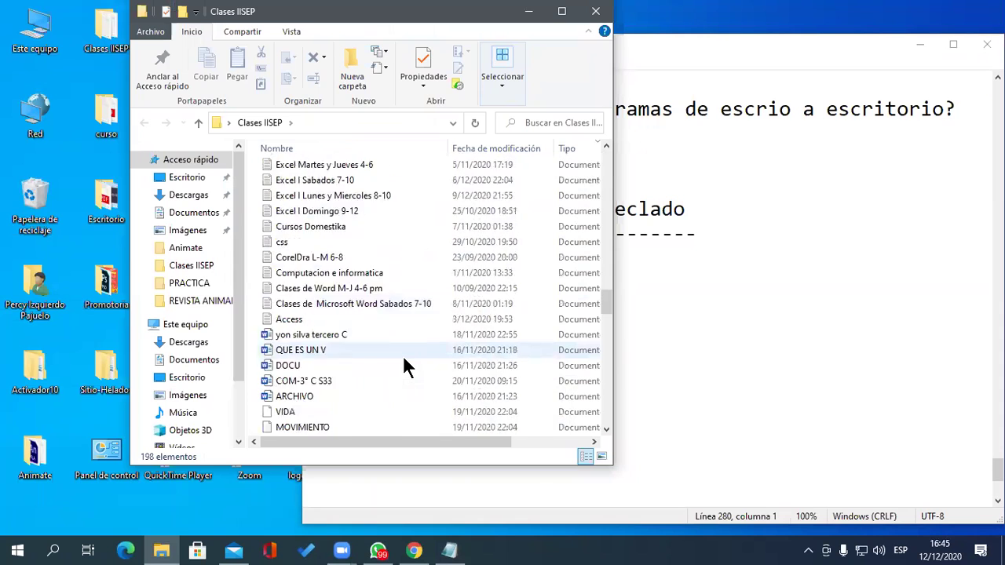
pyautogui.scroll(-5, 406, 365)
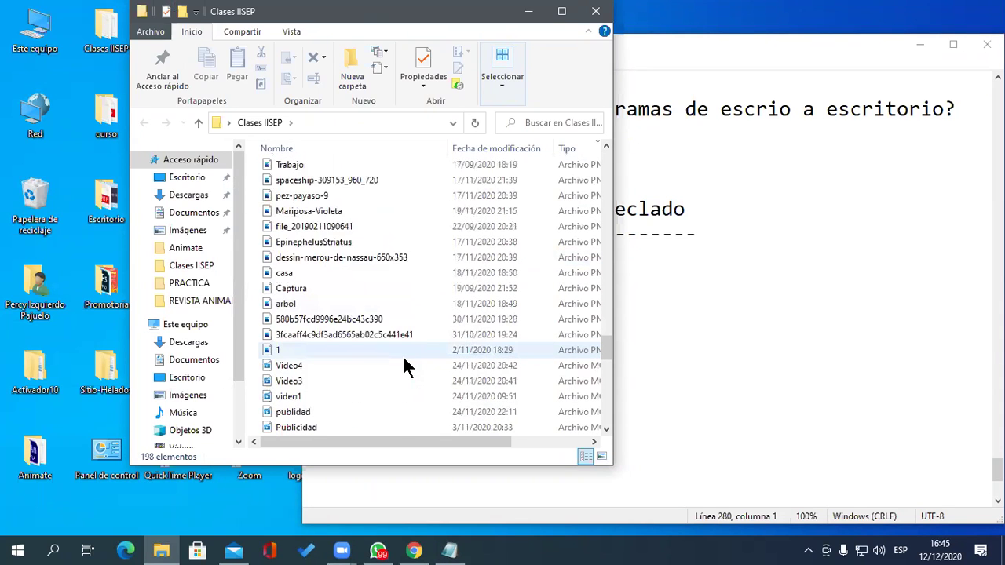
pyautogui.scroll(-1, 326, 346)
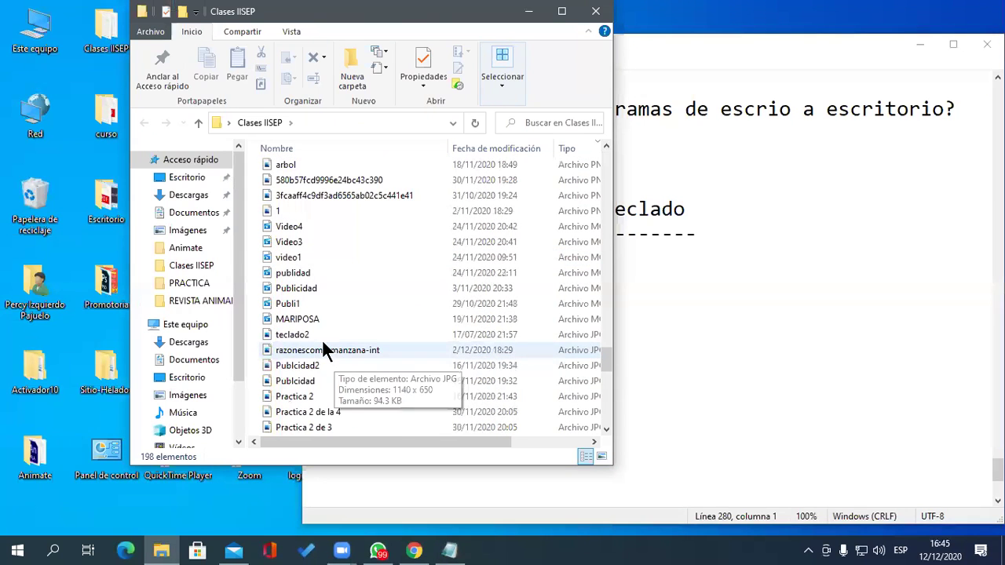
pyautogui.click(318, 334)
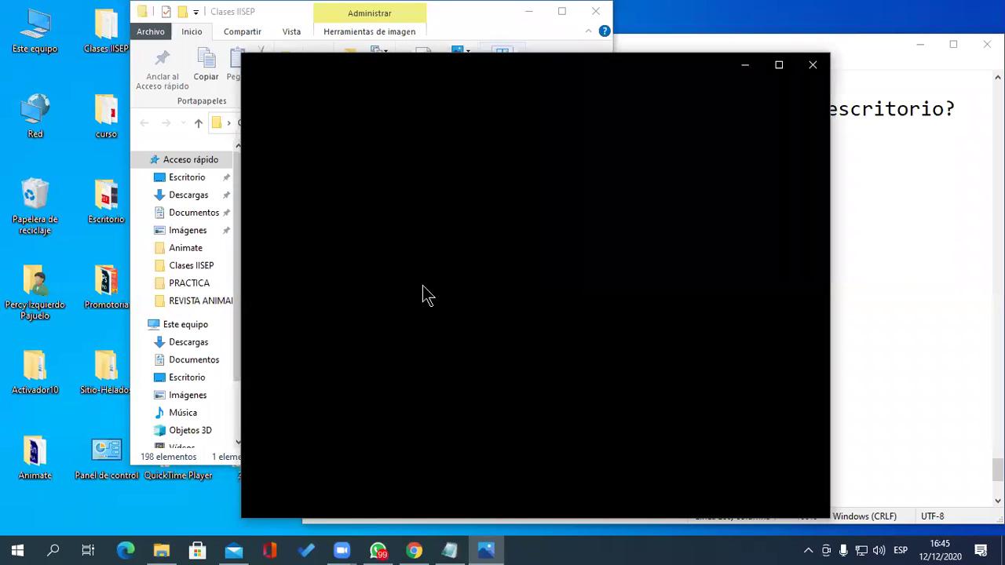
pyautogui.click(778, 63)
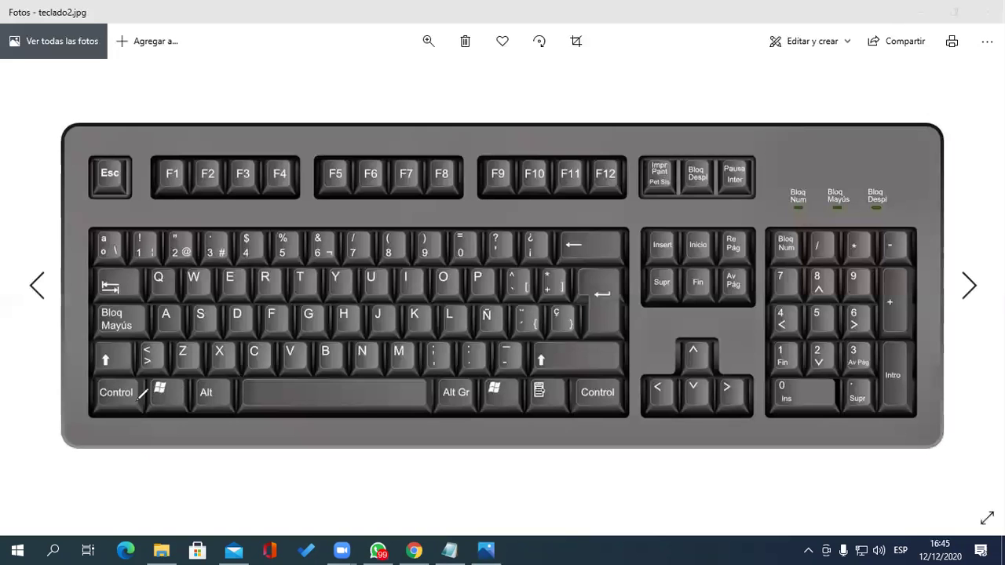
# Step: Outline the Control, Windows and D keys in red on the keyboard picture
pyautogui.moveTo(87, 380)
pyautogui.mouseDown()
pyautogui.moveTo(141, 377)
pyautogui.moveTo(145, 397)
pyautogui.moveTo(117, 413)
pyautogui.moveTo(78, 411)
pyautogui.moveTo(77, 377)
pyautogui.moveTo(89, 377)
pyautogui.mouseUp()
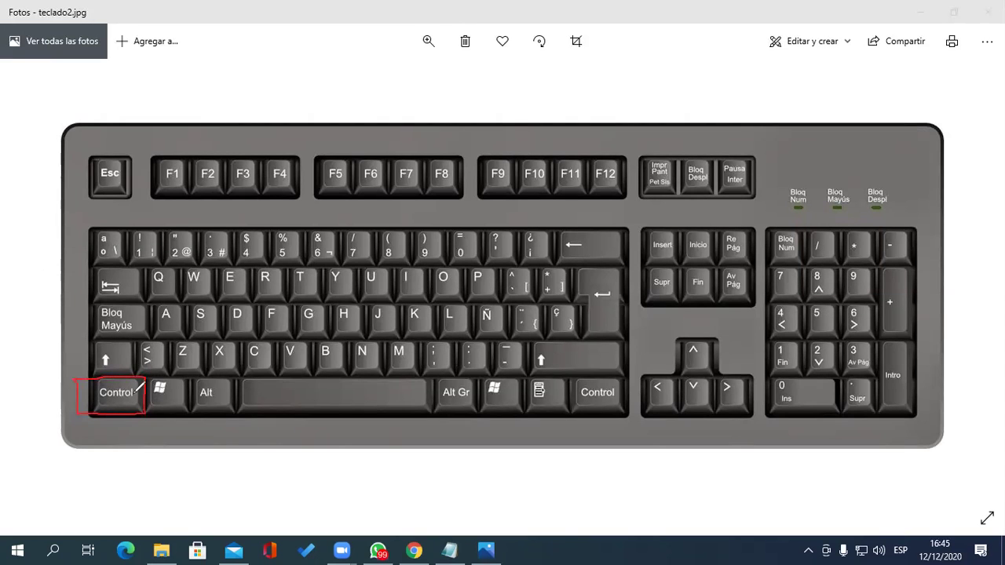
pyautogui.moveTo(147, 415)
pyautogui.mouseDown()
pyautogui.moveTo(183, 417)
pyautogui.moveTo(188, 374)
pyautogui.moveTo(145, 372)
pyautogui.mouseUp()
pyautogui.moveTo(222, 309)
pyautogui.mouseDown()
pyautogui.moveTo(223, 332)
pyautogui.moveTo(265, 329)
pyautogui.moveTo(269, 303)
pyautogui.moveTo(241, 291)
pyautogui.moveTo(229, 300)
pyautogui.mouseUp()
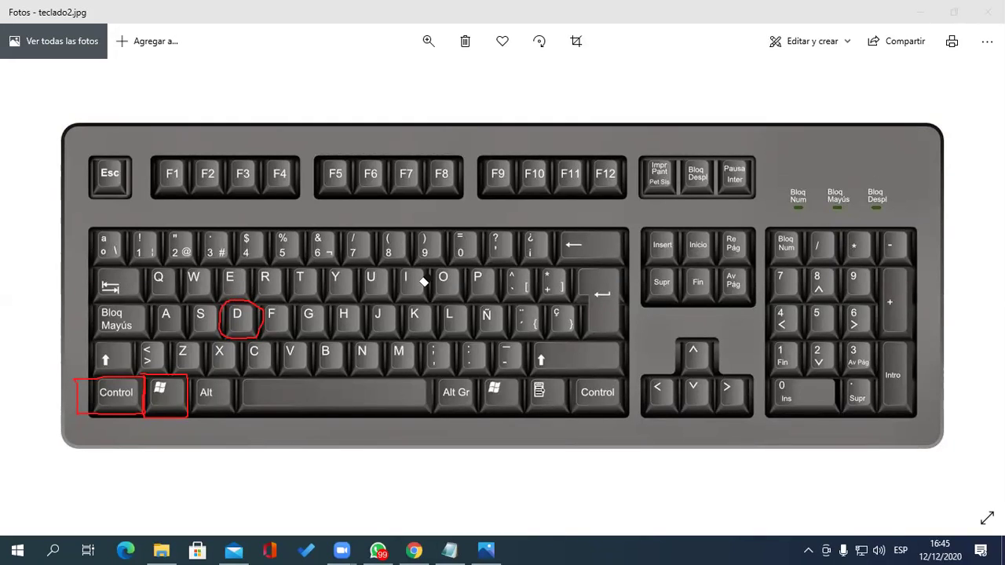
# Step: Erase the red marks around the D, Windows and Control keys
pyautogui.click(243, 299)
pyautogui.click(168, 376)
pyautogui.click(126, 378)
# Step: Create several more virtual desktops with the keyboard, show them in Task View and return to Escritorio 1
pyautogui.press('super+d')
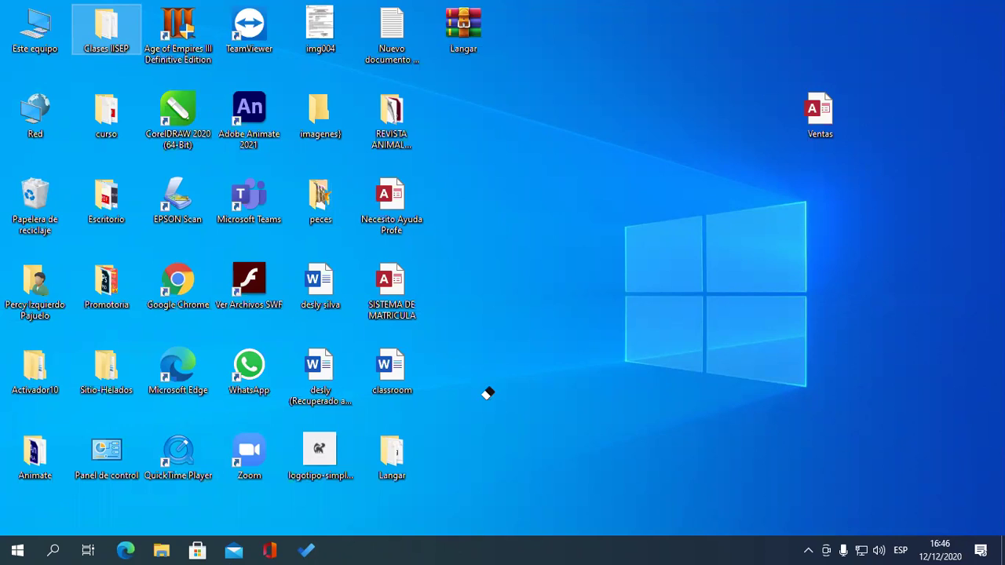
pyautogui.click(741, 100)
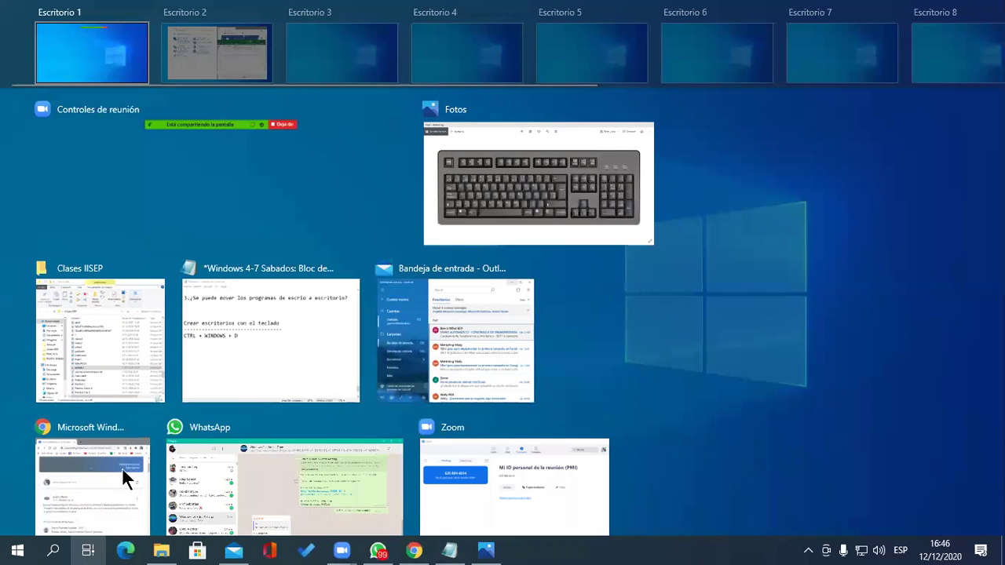
pyautogui.click(118, 67)
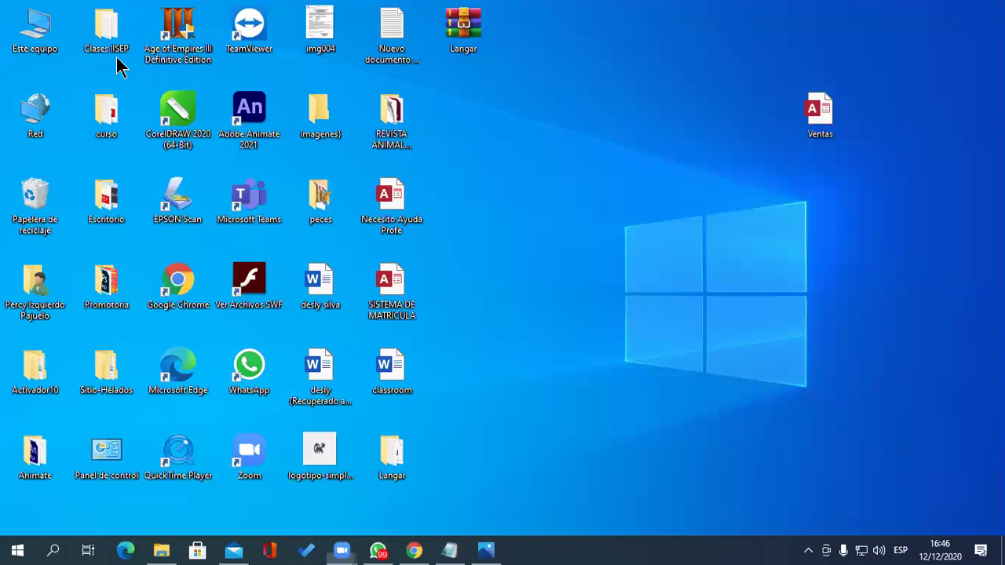
# Step: Show Escritorio 4 among the desktops in Task View, leave the view and switch back to Escritorio 1
pyautogui.click(90, 552)
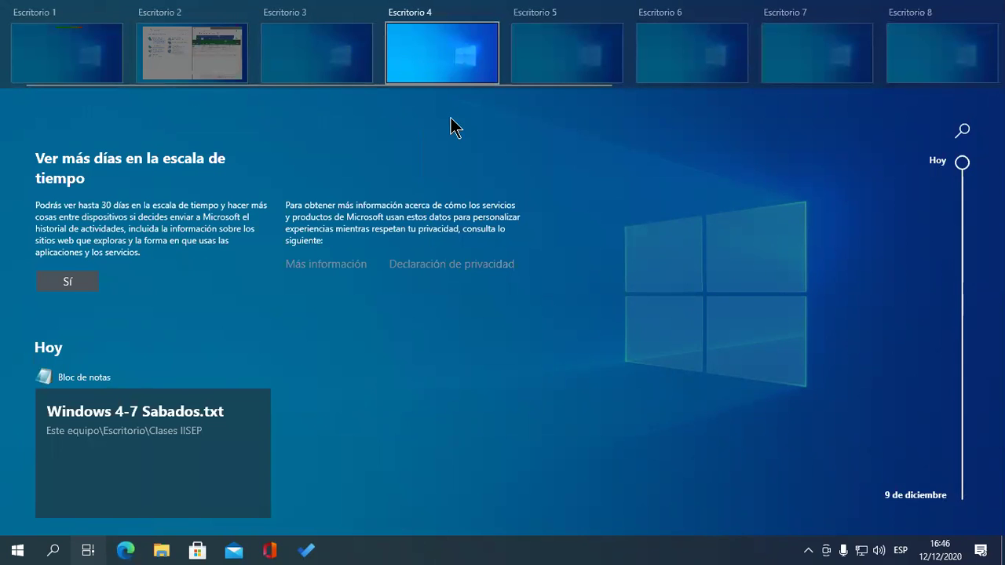
pyautogui.click(537, 263)
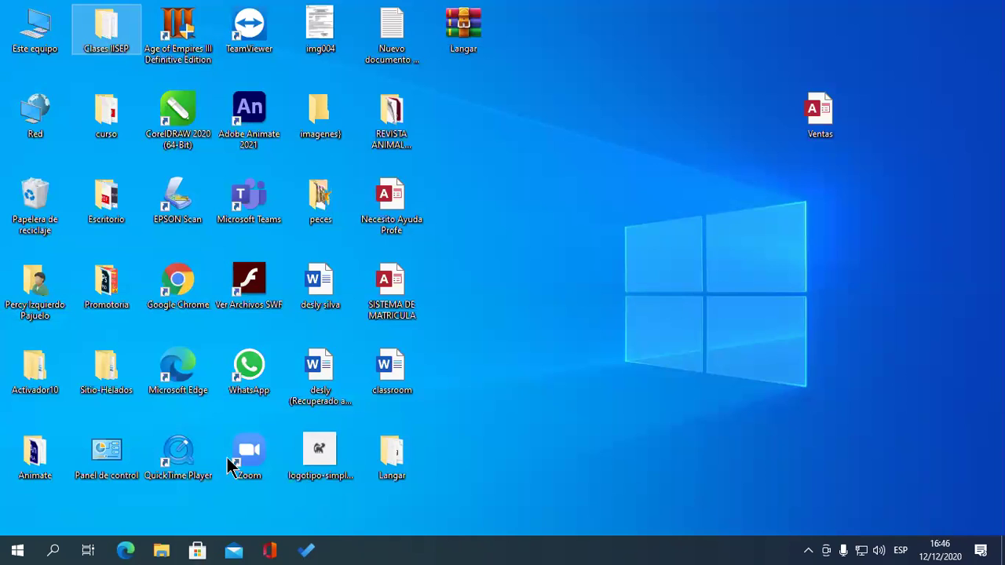
pyautogui.press('ctrl+super+Left')
pyautogui.press('super+d')
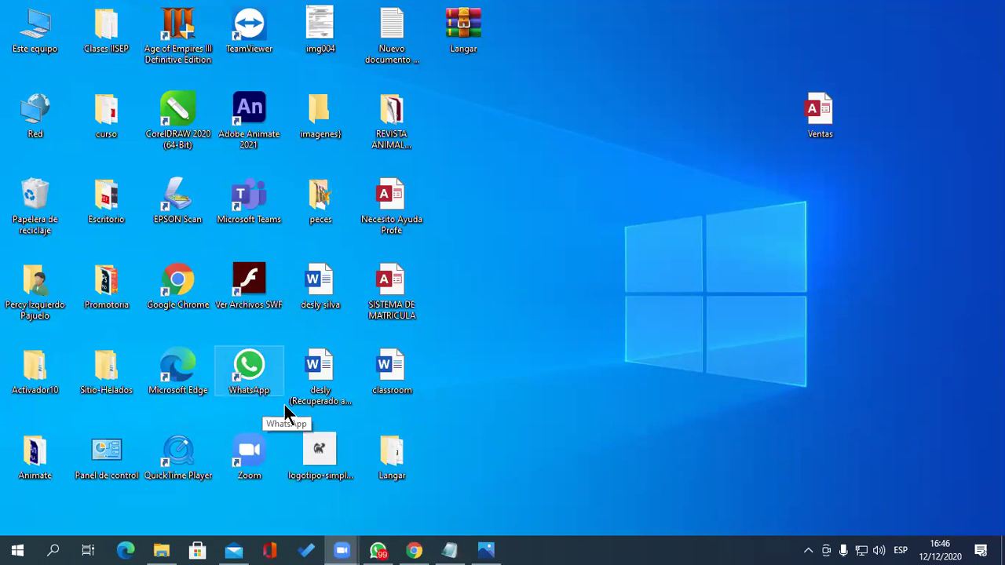
# Step: Bring back the notes and add the heading "SALTAR DE ESCRITORIO A ESCRITORIO" with a dashed line beneath it
pyautogui.click(448, 549)
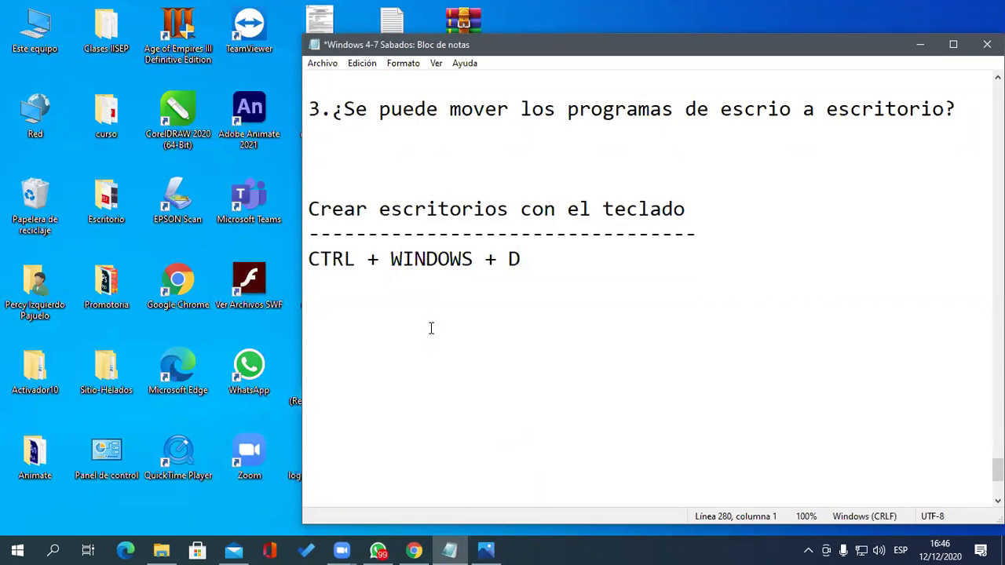
pyautogui.write('SALTAR ')
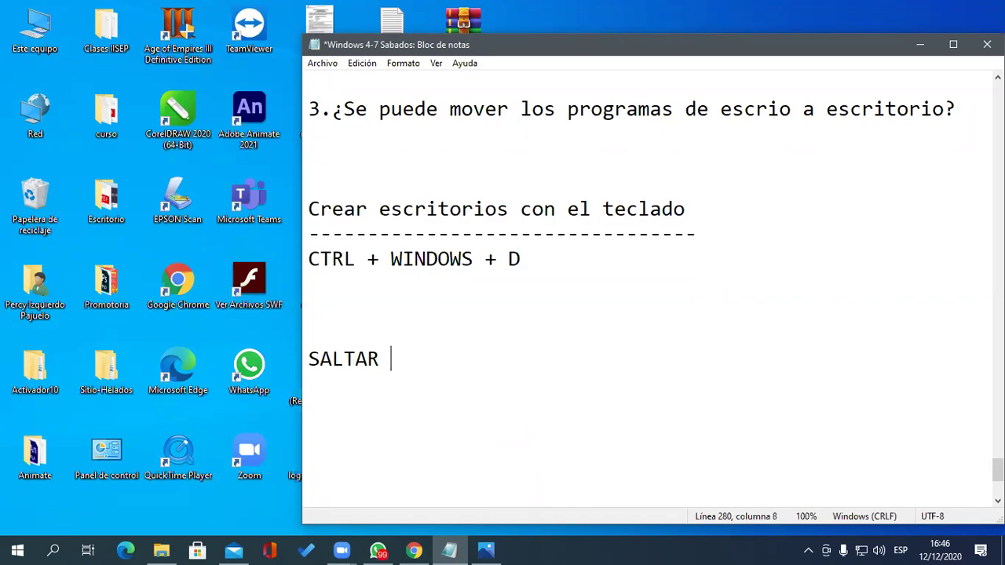
pyautogui.write('DE ESC')
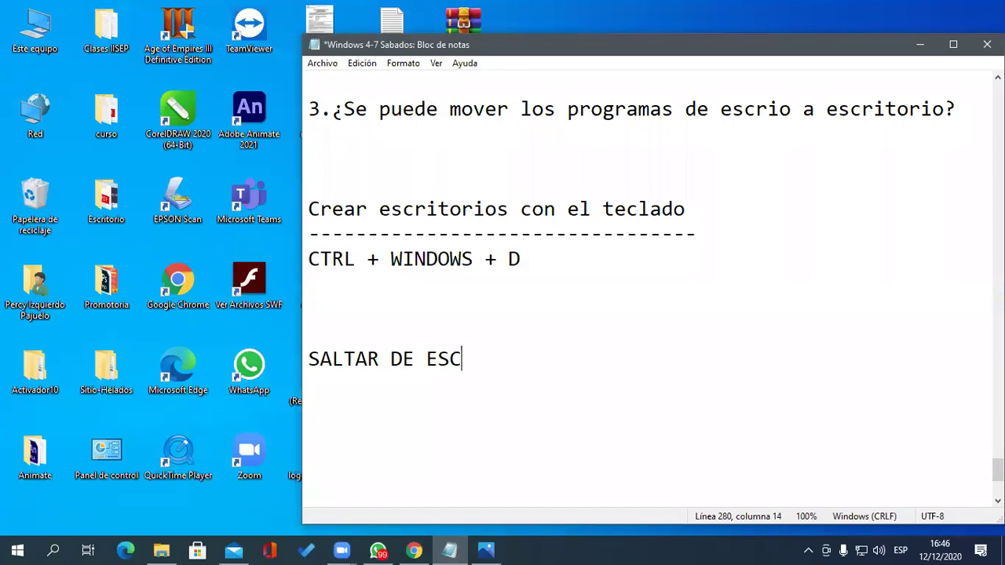
pyautogui.write('RITORIO A ')
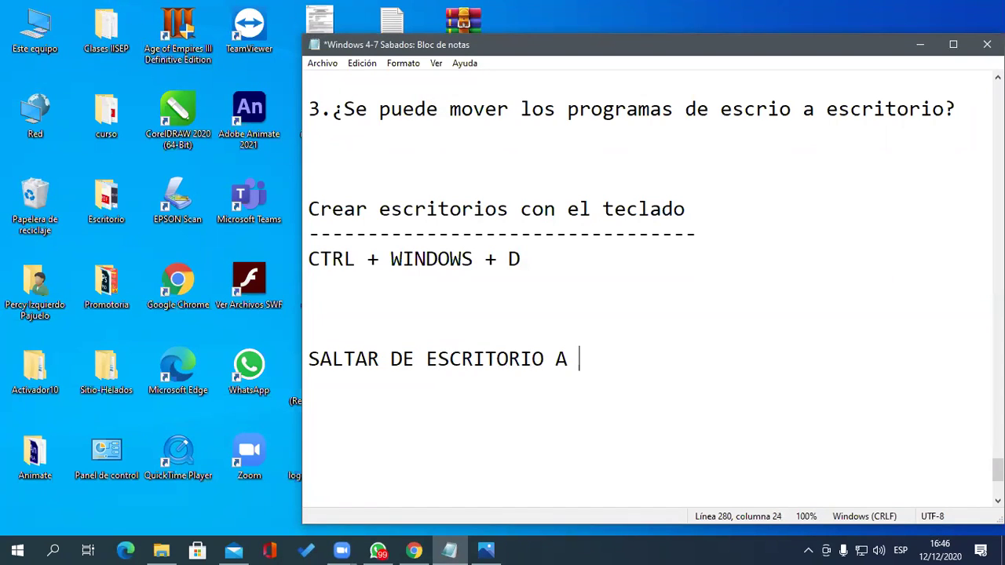
pyautogui.write('ESCRITORIO')
pyautogui.press('Return')
pyautogui.write('----------------')
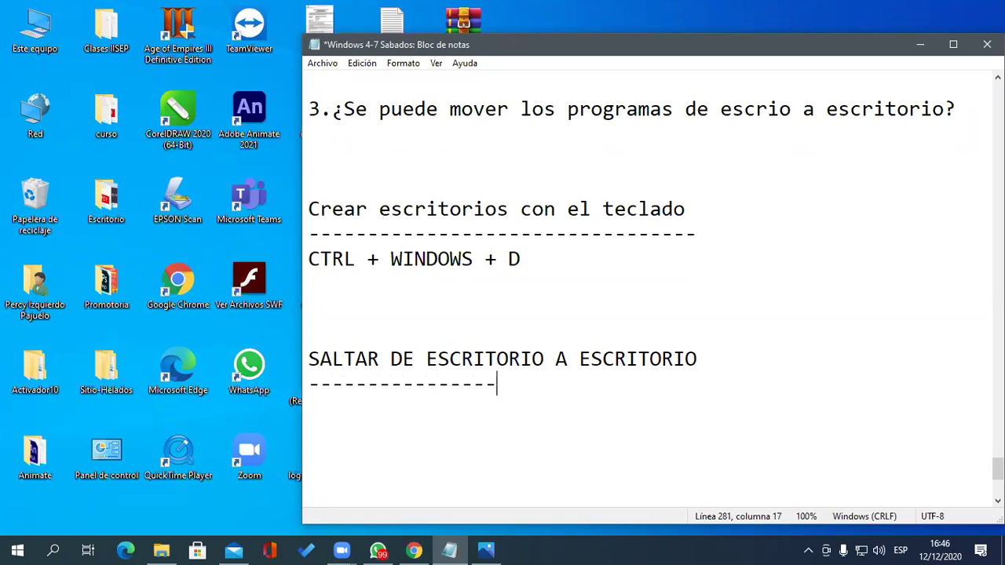
pyautogui.write('-----------------')
pyautogui.press('Return')
# Step: Write the shortcut line "CTRL + WINDOWS + ---->" under the SALTAR DE ESCRITORIO A ESCRITORIO heading
pyautogui.write('CTRL + W')
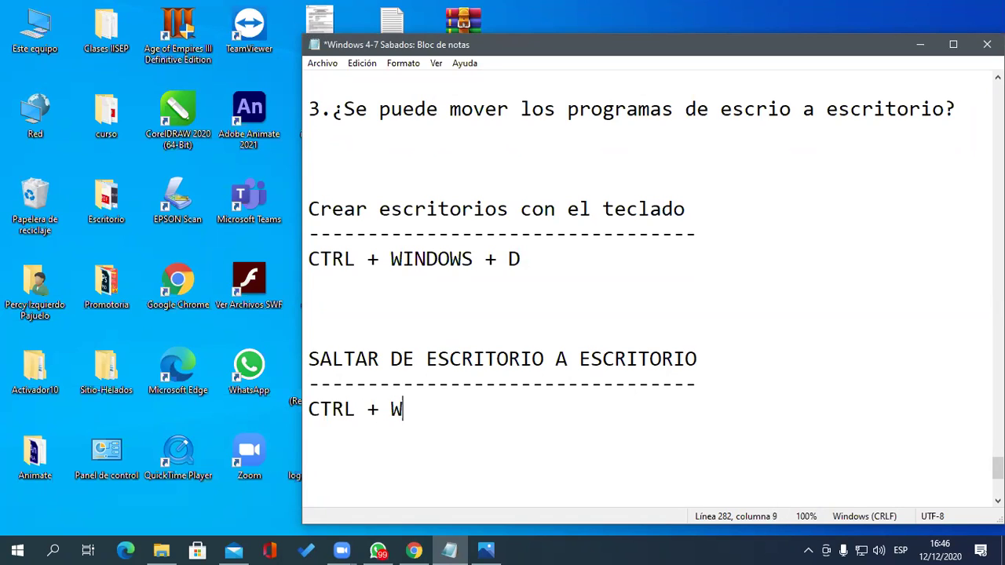
pyautogui.write('INDOWS + ')
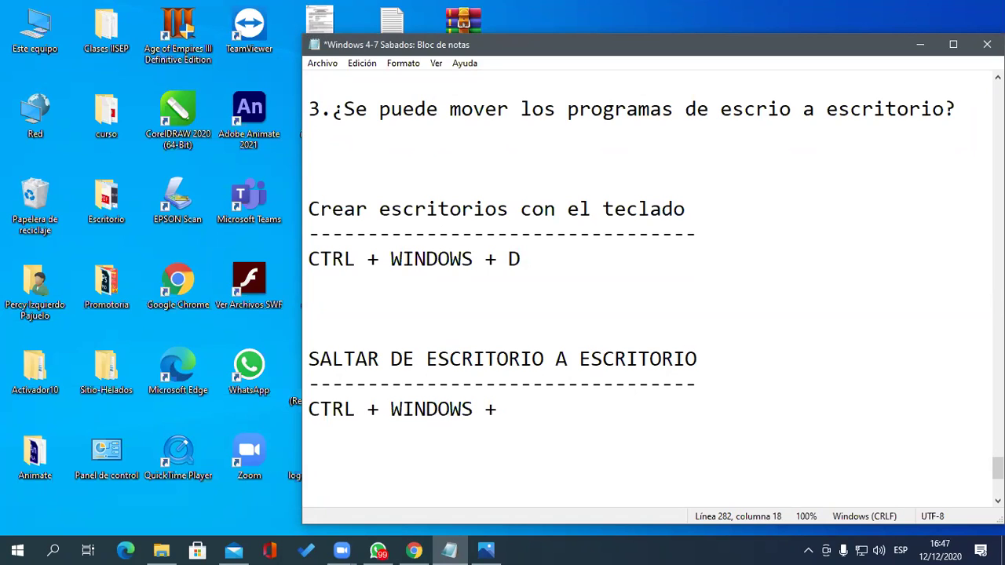
pyautogui.write('---->')
pyautogui.press('Return')
# Step: Duplicate the arrow shortcut line below itself and change the copy to "CTRL + WINDOWS + <----"
pyautogui.hotkey('shift', 'Up')
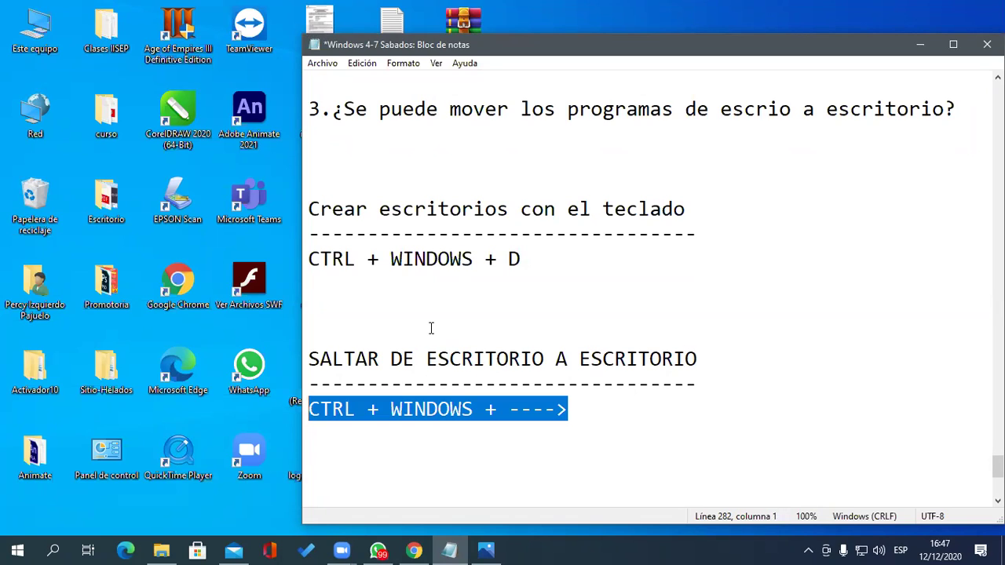
pyautogui.hotkey('ctrl', 'c')
pyautogui.hotkey('ctrl', 'v')
pyautogui.hotkey('ctrl', 'v')
pyautogui.press('Up')
pyautogui.press('Right')
pyautogui.press('Right')
pyautogui.press('Right')
pyautogui.press('Right')
pyautogui.press('Right')
pyautogui.press('Right')
pyautogui.press('Right')
pyautogui.press('Right')
pyautogui.press('Right')
pyautogui.press('Right')
pyautogui.press('Right')
pyautogui.press('Right')
pyautogui.press('Right')
pyautogui.press('Right')
pyautogui.press('Right')
pyautogui.press('Right')
pyautogui.press('Right')
pyautogui.press('Right')
pyautogui.press('Left')
pyautogui.write('<')
pyautogui.press('Right')
pyautogui.press('Right')
pyautogui.press('Right')
pyautogui.press('Right')
pyautogui.press('Delete')
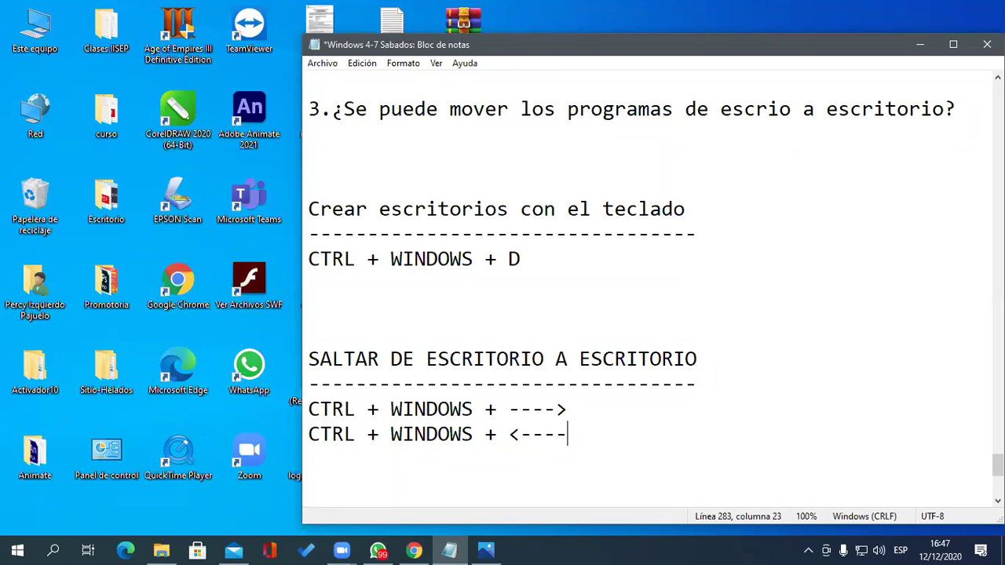
# Step: Switch forward through the next two virtual desktops with the keyboard and return to Escritorio 1
pyautogui.press('ctrl+super+Right')
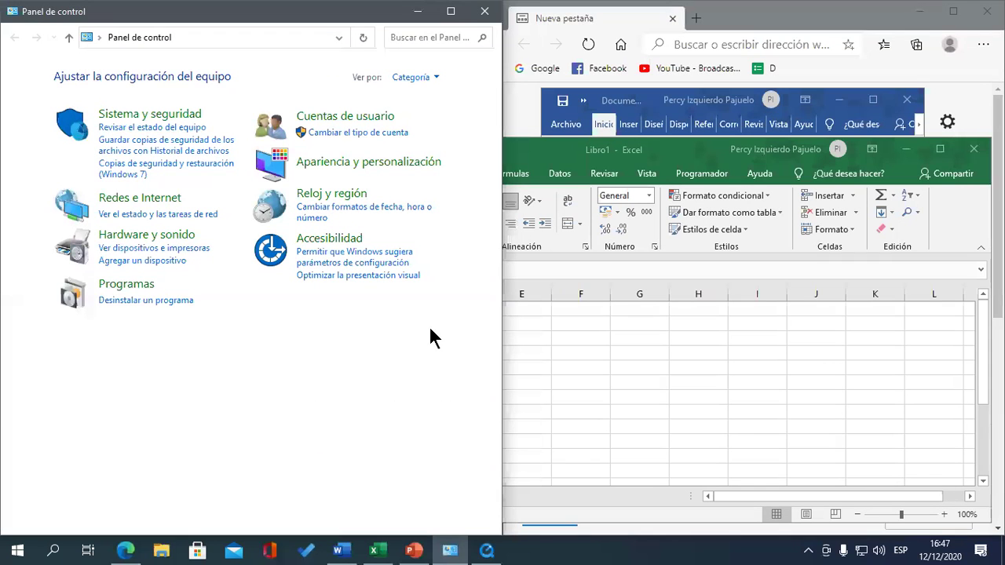
pyautogui.press('ctrl+super+Right')
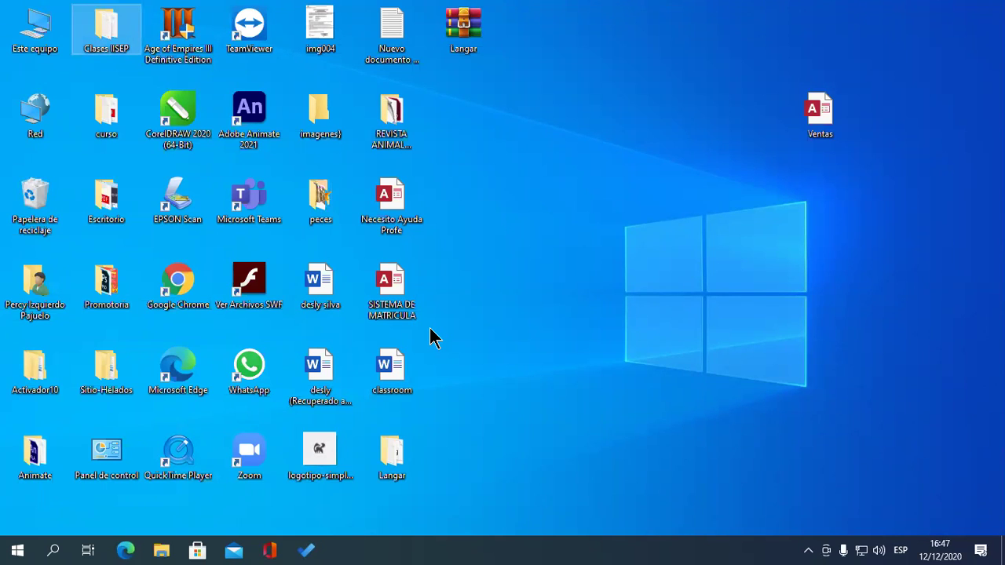
pyautogui.press('ctrl+super+Left')
pyautogui.press('ctrl+super+Left')
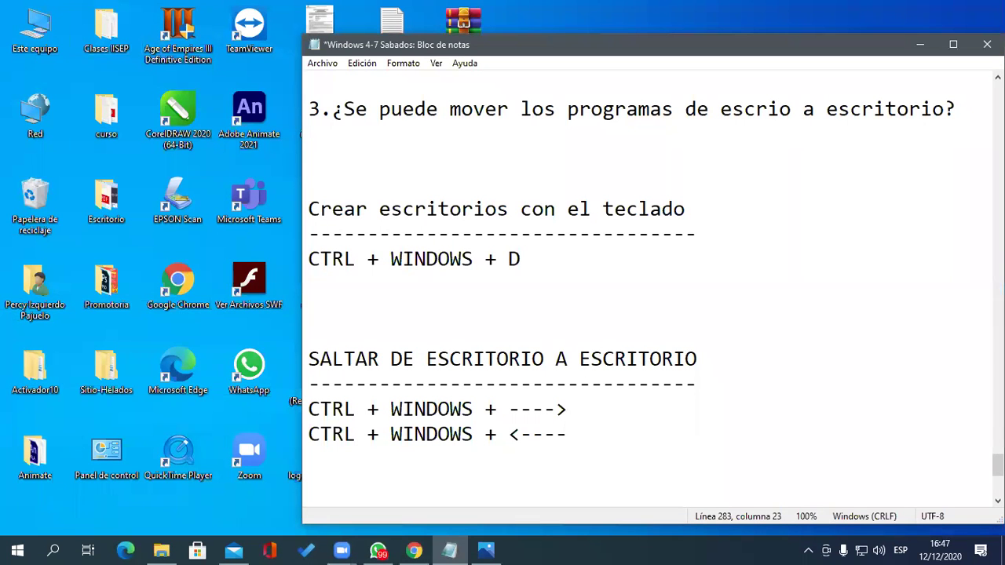
pyautogui.click(920, 45)
pyautogui.moveTo(348, 547)
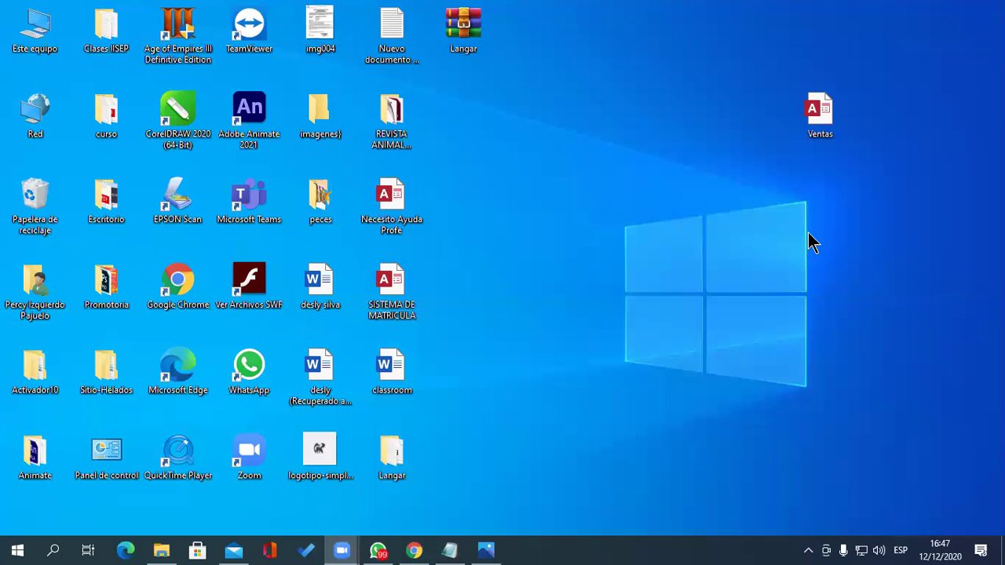
pyautogui.click(449, 550)
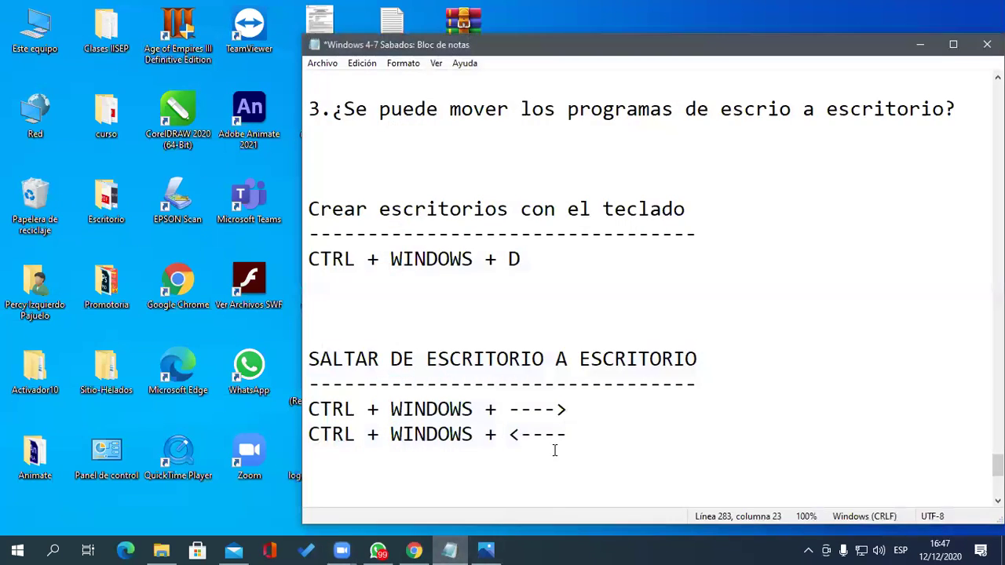
# Step: Below the switching shortcuts, add the heading "CERRA ESCRITORIOS USANDO EL TECLADO" with a dashed line beneath it
pyautogui.scroll(-2, 573, 420)
pyautogui.press('Return')
pyautogui.press('Return')
pyautogui.press('Return')
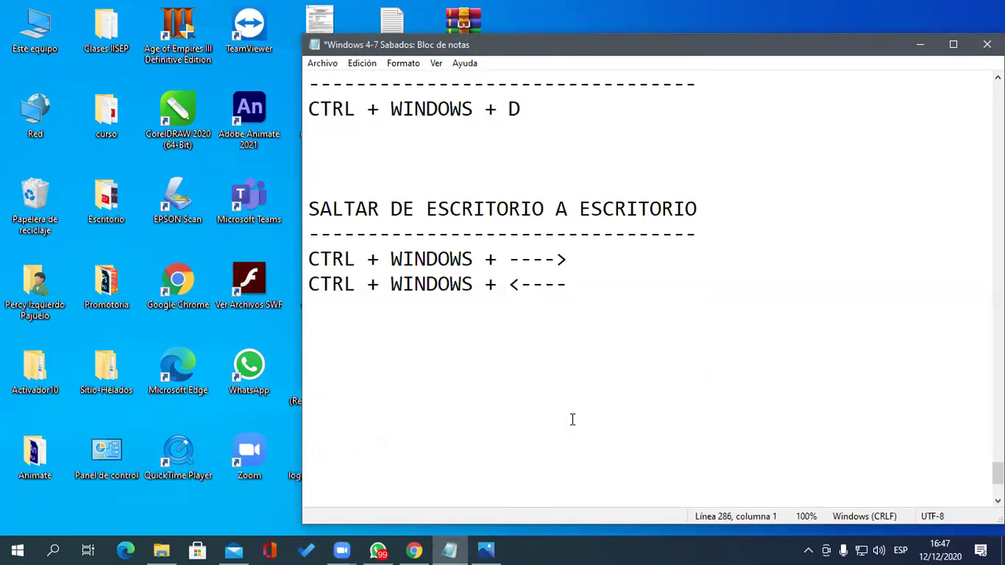
pyautogui.write('CERRA ESCR')
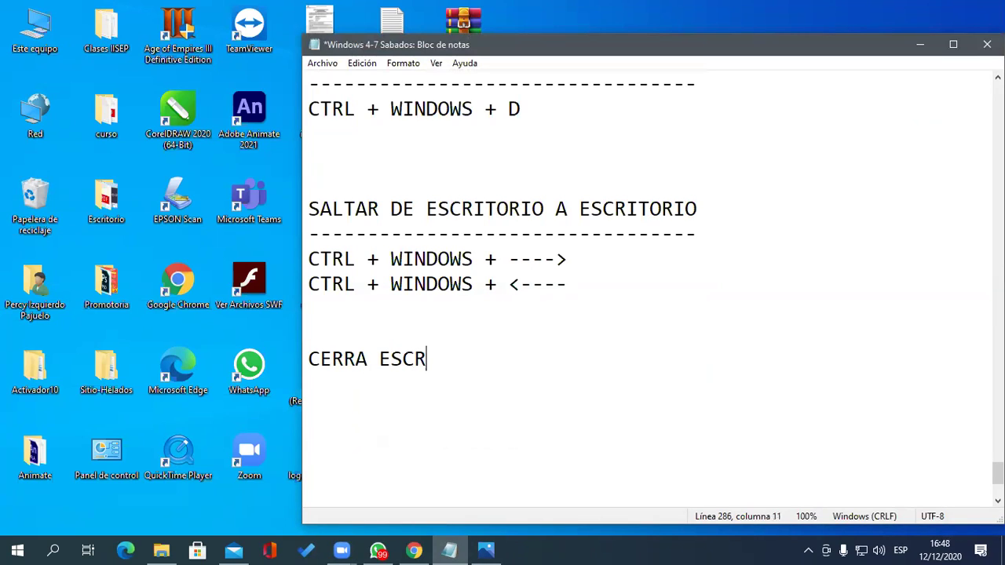
pyautogui.write('ITORIOS CO')
pyautogui.press('BackSpace')
pyautogui.press('BackSpace')
pyautogui.write('USANFO')
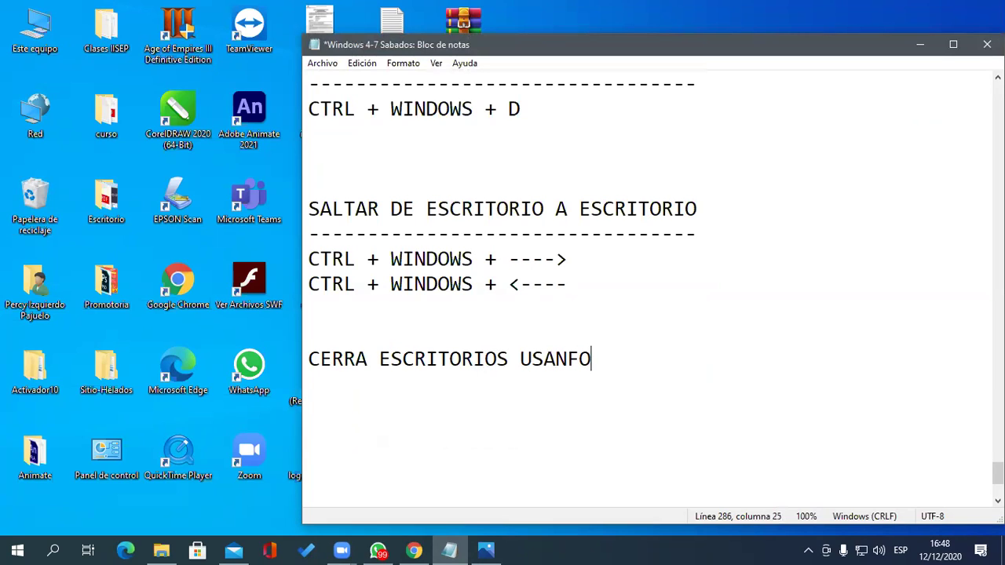
pyautogui.press('BackSpace')
pyautogui.press('BackSpace')
pyautogui.press('BackSpace')
pyautogui.write('DO EL TECLADO')
pyautogui.press('Return')
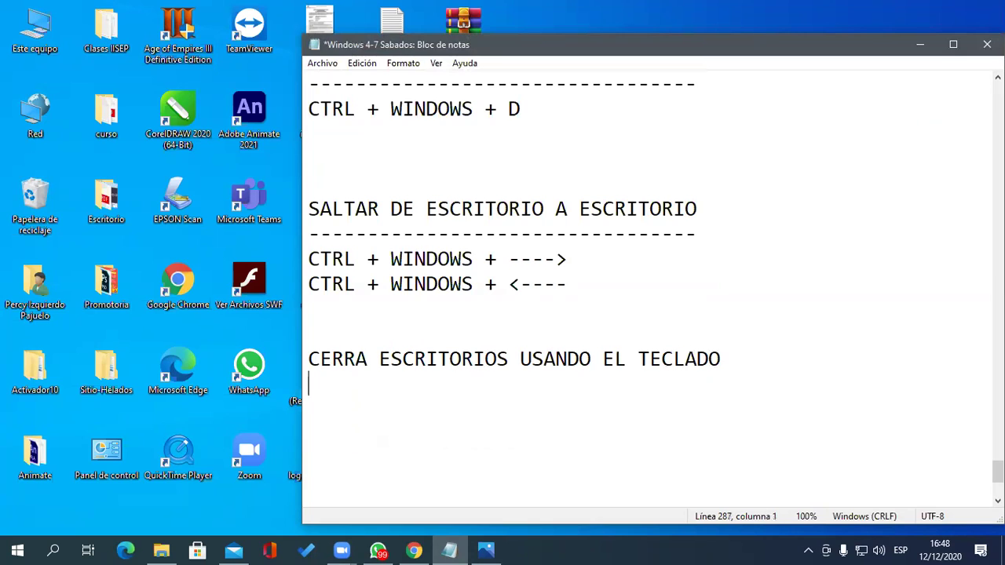
pyautogui.write('-----------------------------------')
# Step: Write "CTRL + WINDOWS + F4" under the CERRA ESCRITORIOS heading, leaving blank lines after it
pyautogui.press('Return')
pyautogui.press('Return')
pyautogui.press('Return')
pyautogui.press('Return')
pyautogui.press('Return')
pyautogui.press('Return')
pyautogui.press('Up')
pyautogui.press('Up')
pyautogui.press('Up')
pyautogui.press('Up')
pyautogui.press('Up')
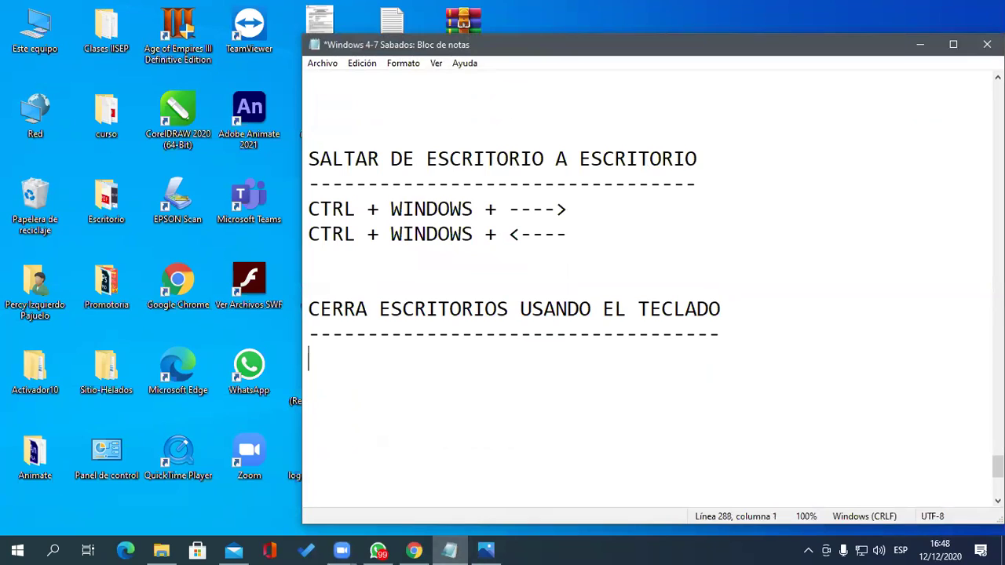
pyautogui.write('CTRL + WINDOWS + F4')
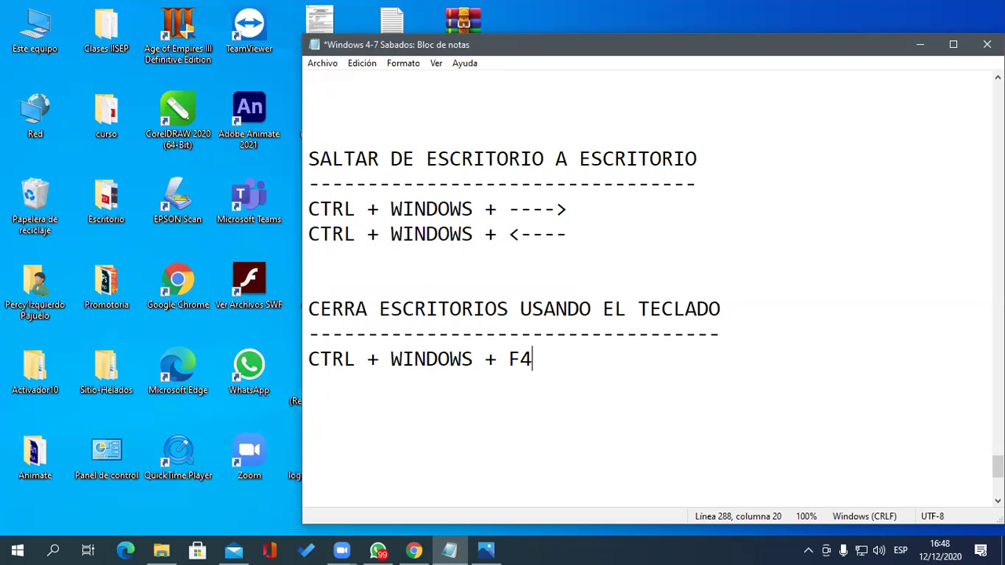
# Step: Close the virtual desktops beyond Escritorio 2 with the keyboard, check the remaining ones in Task View and return to Escritorio 1
pyautogui.press('ctrl+super+Right')
pyautogui.press('ctrl+super+Right')
pyautogui.click(89, 550)
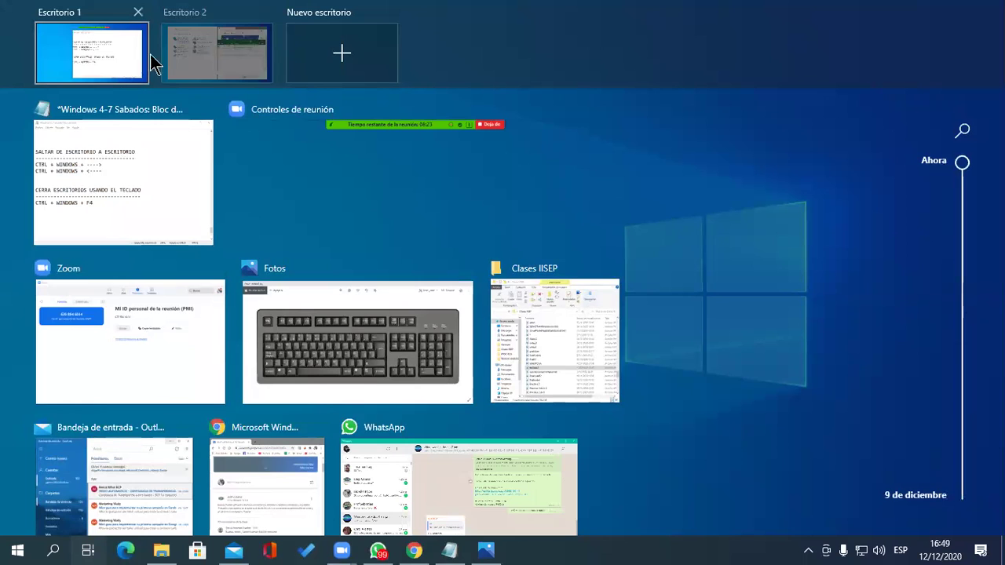
pyautogui.moveTo(193, 49)
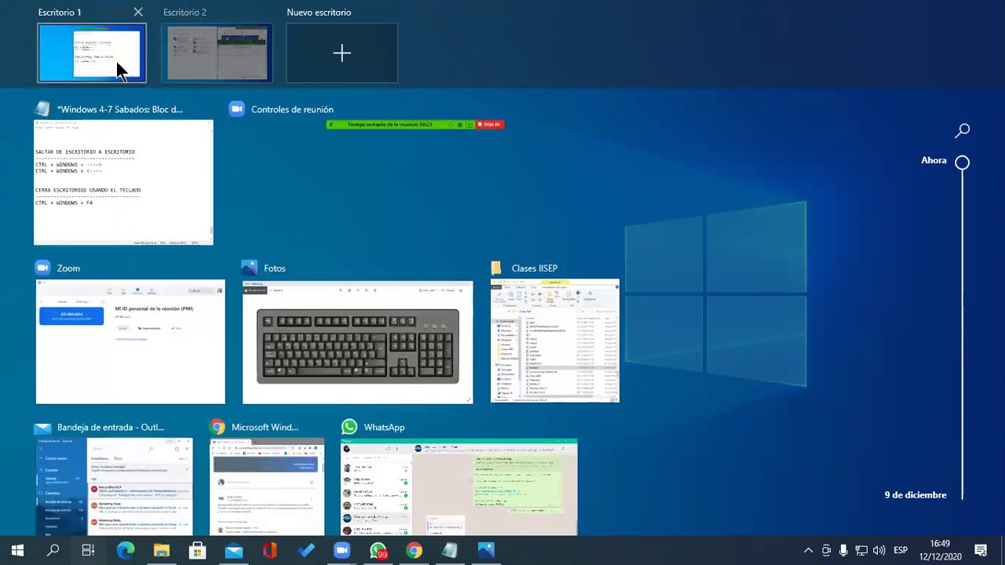
pyautogui.click(117, 61)
# Step: Reposition the notes window and delete two blank lines above the SALTAR DE ESCRITORIO A ESCRITORIO heading
pyautogui.scroll(1, 664, 333)
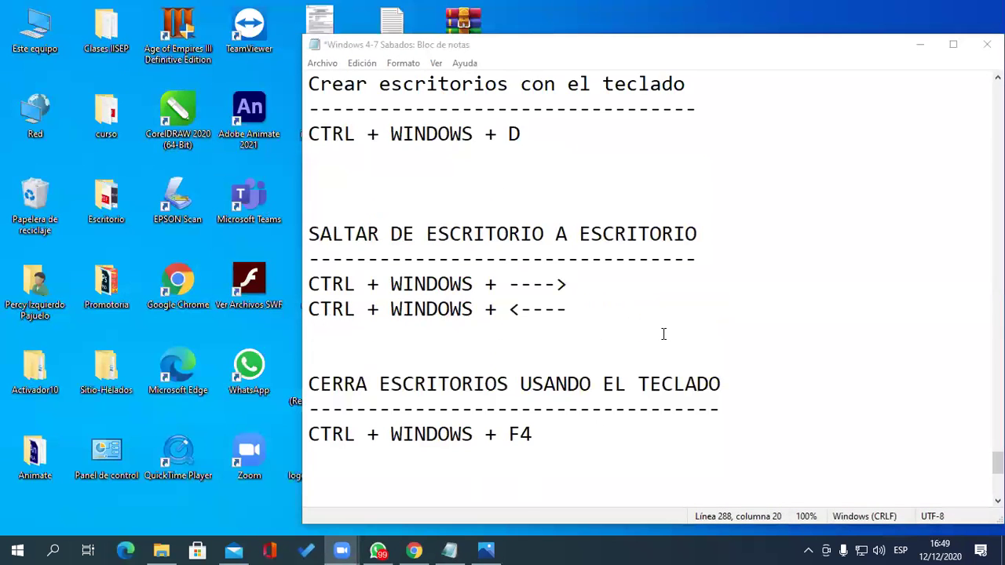
pyautogui.moveTo(585, 45); pyautogui.dragTo(479, 30)
pyautogui.click(691, 343)
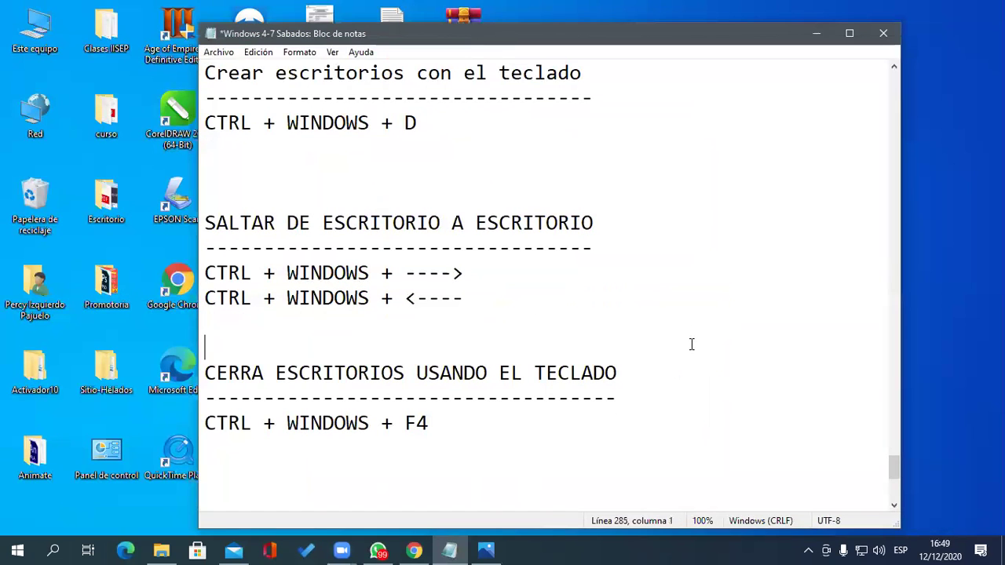
pyautogui.click(271, 150)
pyautogui.press('Delete')
pyautogui.press('Delete')
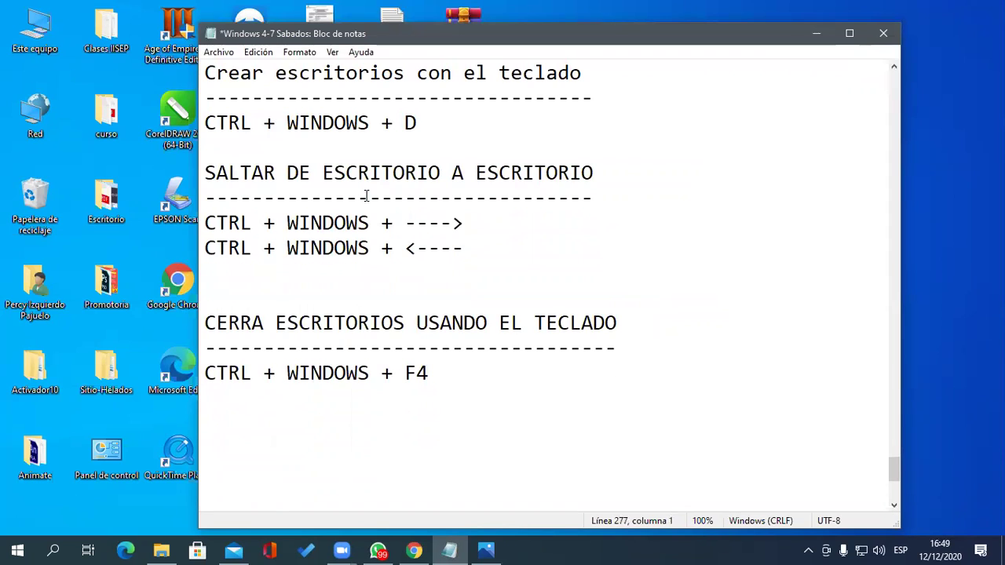
# Step: Below the closing shortcut, write question 4: "4. ¿Mencione cuales son las combinaciones de teclas para:"
pyautogui.click(307, 473)
pyautogui.click(279, 450)
pyautogui.scroll(3, 297, 443)
pyautogui.scroll(-3, 298, 443)
pyautogui.write('4. ¿mENCIOON')
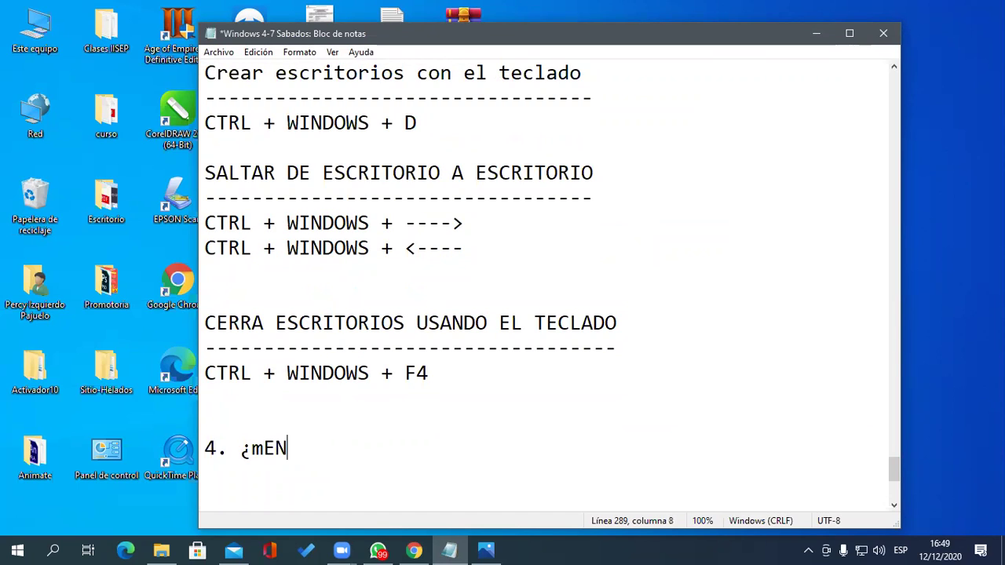
pyautogui.press('BackSpace')
pyautogui.press('BackSpace')
pyautogui.press('BackSpace')
pyautogui.press('BackSpace')
pyautogui.press('BackSpace')
pyautogui.press('BackSpace')
pyautogui.press('BackSpace')
pyautogui.press('BackSpace')
pyautogui.write('Mencione ')
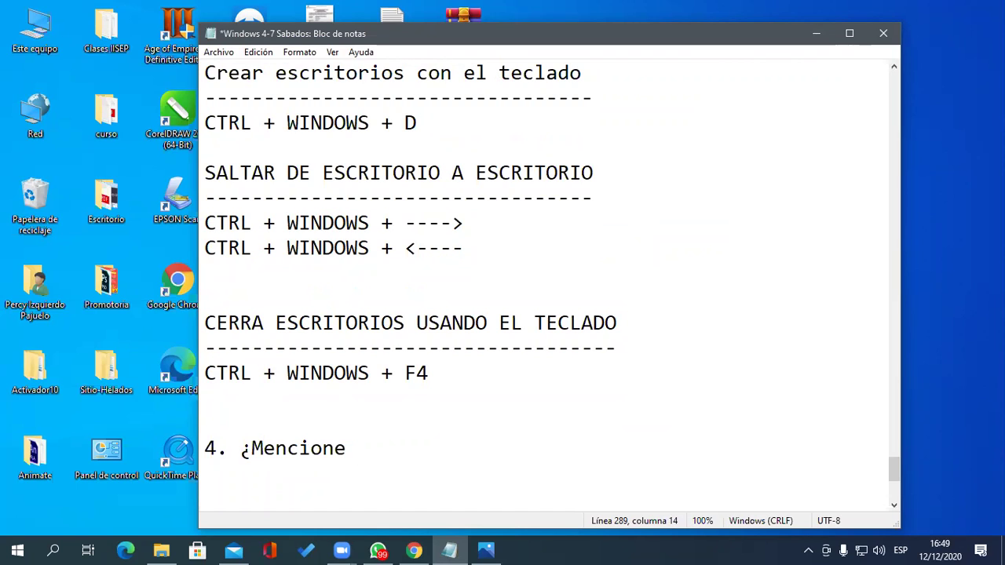
pyautogui.write('cuales so')
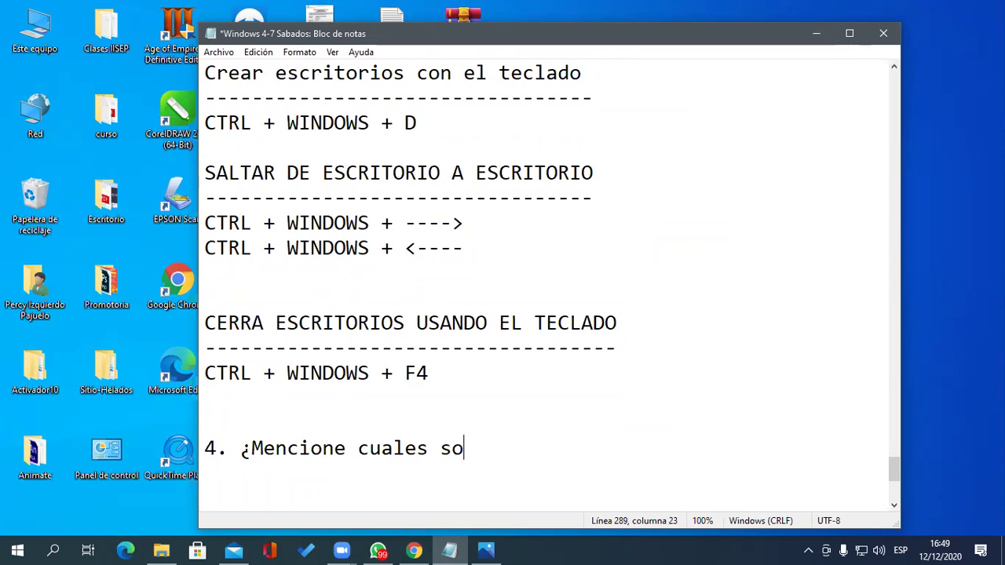
pyautogui.write('n las combina')
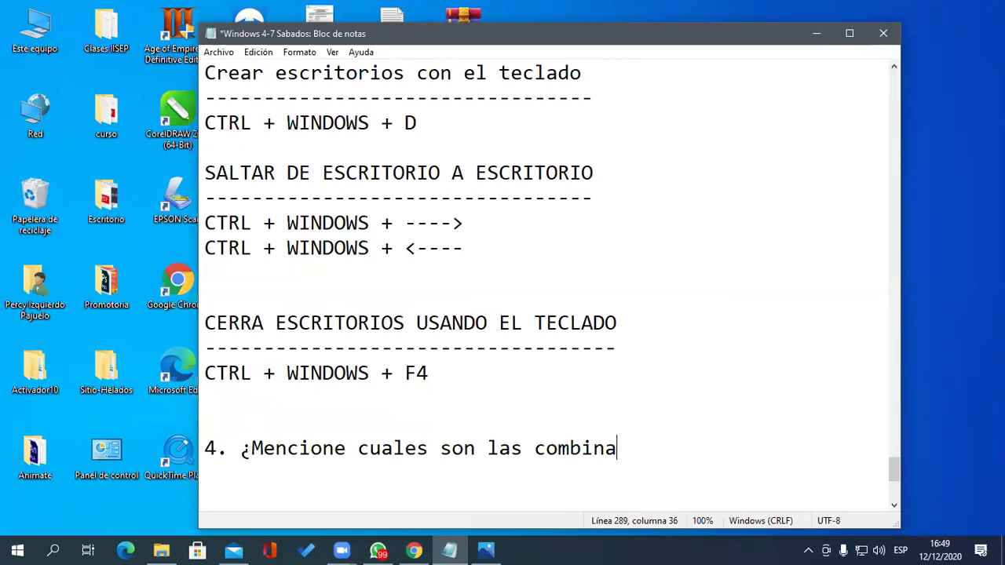
pyautogui.write('ciones de tec')
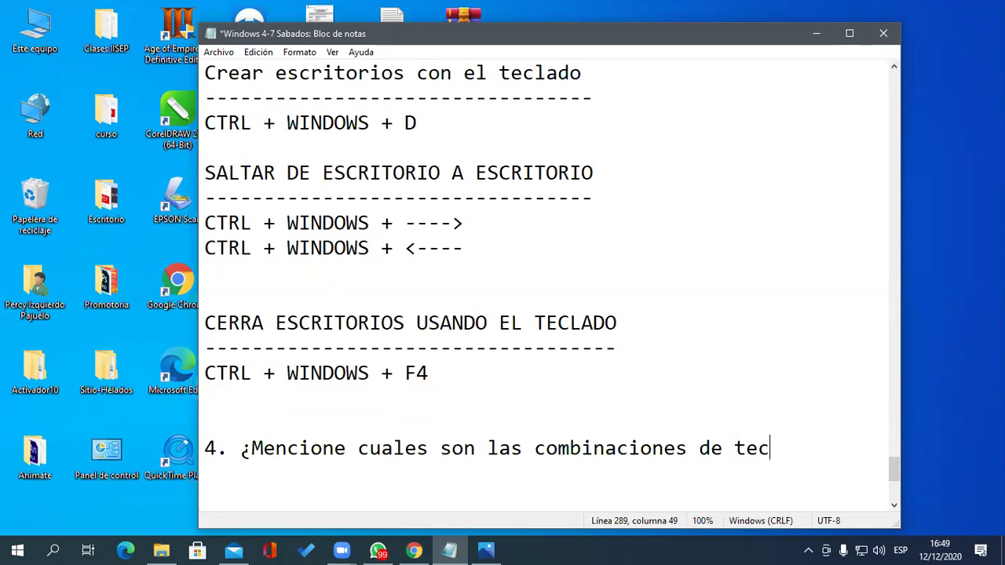
pyautogui.write('las para:')
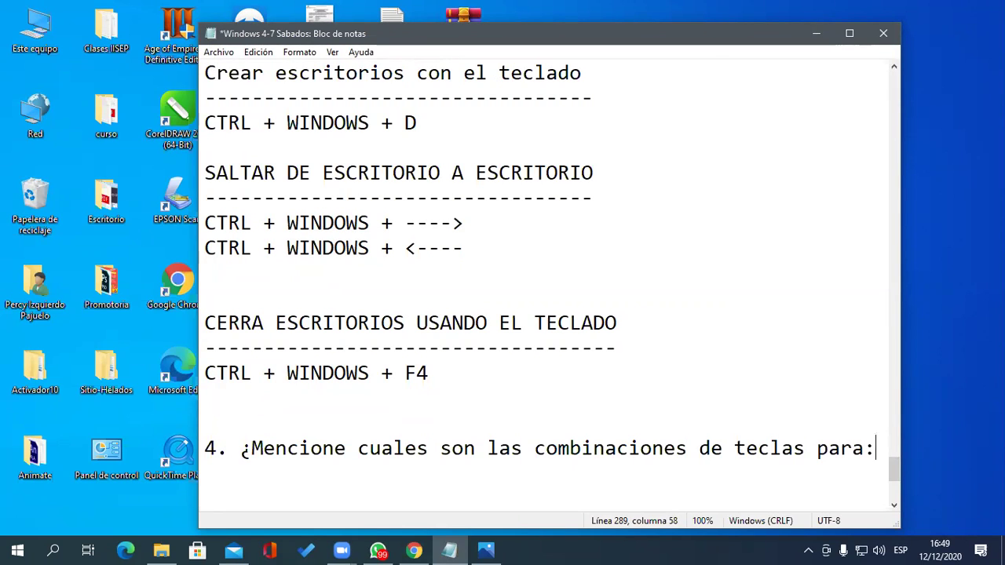
# Step: Below question 4, add an indented line reading "Crear un escritorio, Saltar a un escritorio"
pyautogui.press('Return')
pyautogui.press('Tab')
pyautogui.write('Crear')
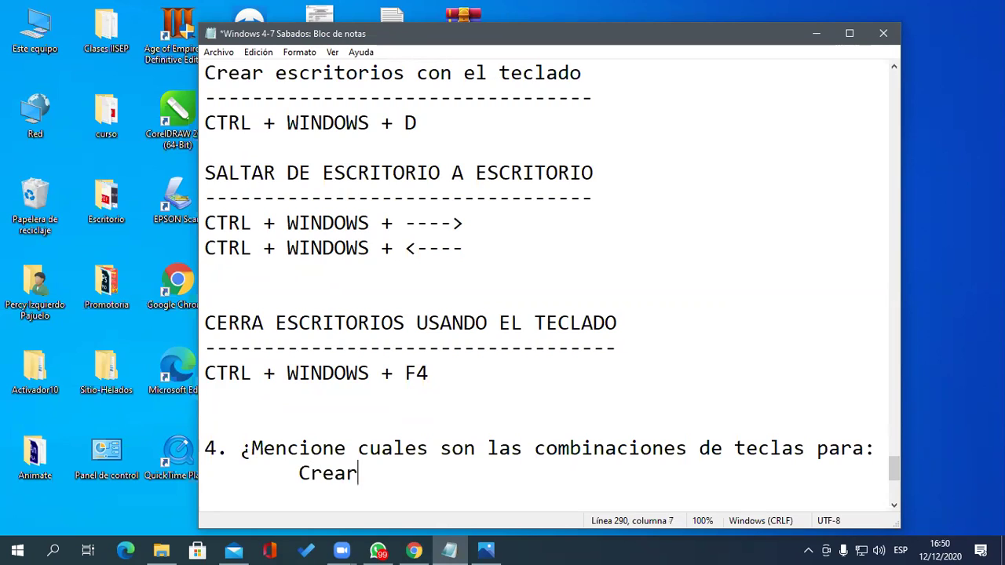
pyautogui.write(' un escrit')
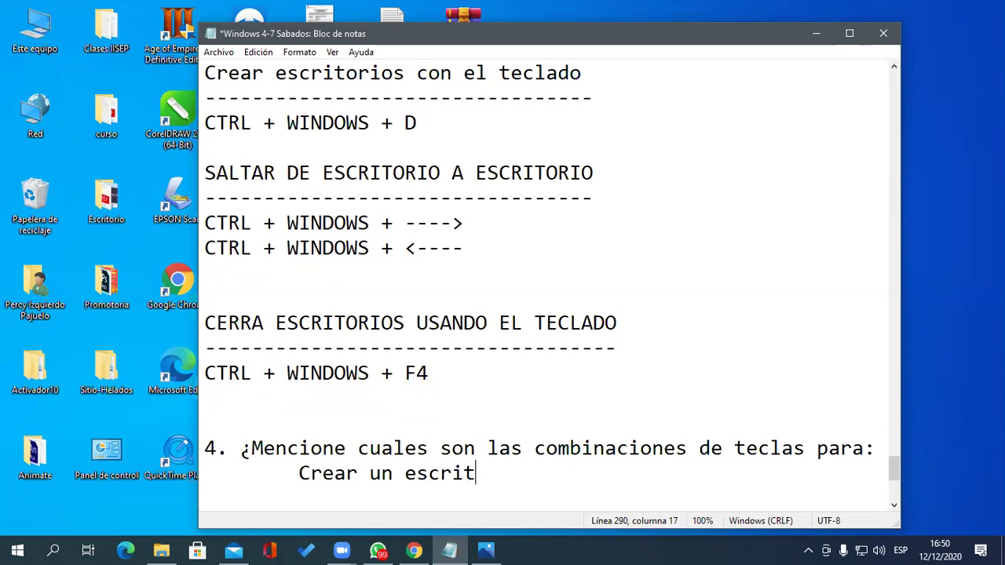
pyautogui.write('orio, Sal')
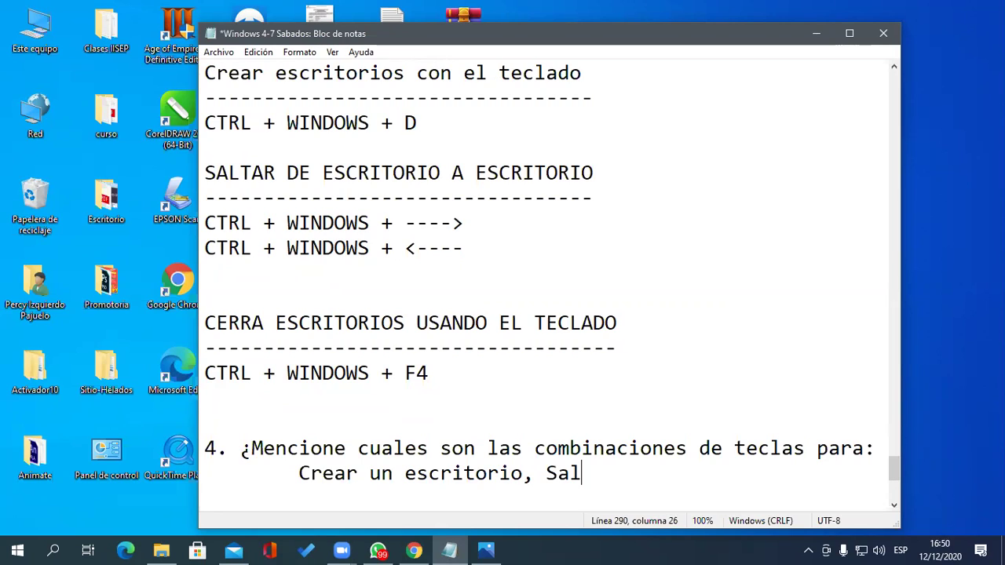
pyautogui.write('tar a un ')
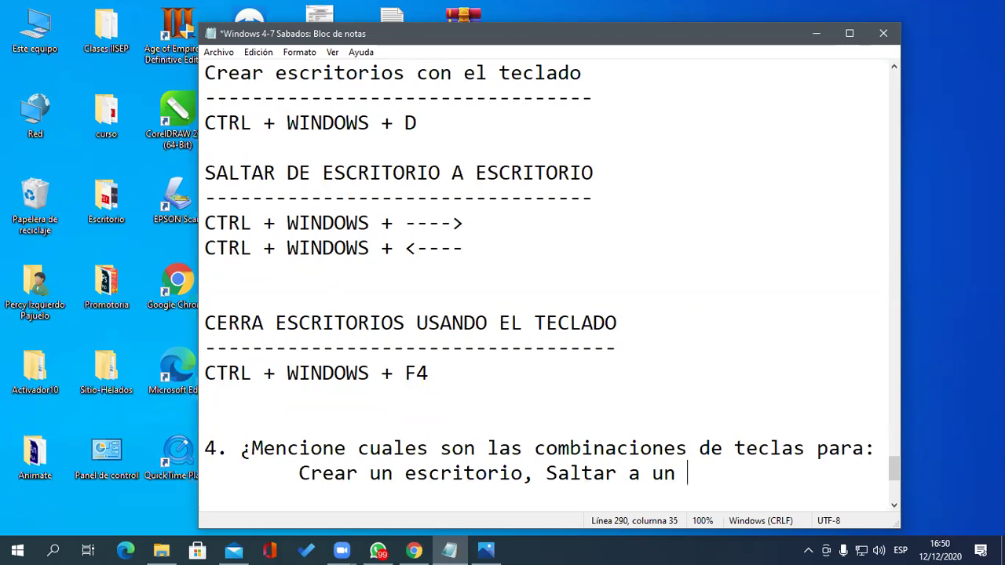
pyautogui.write('escritorio')
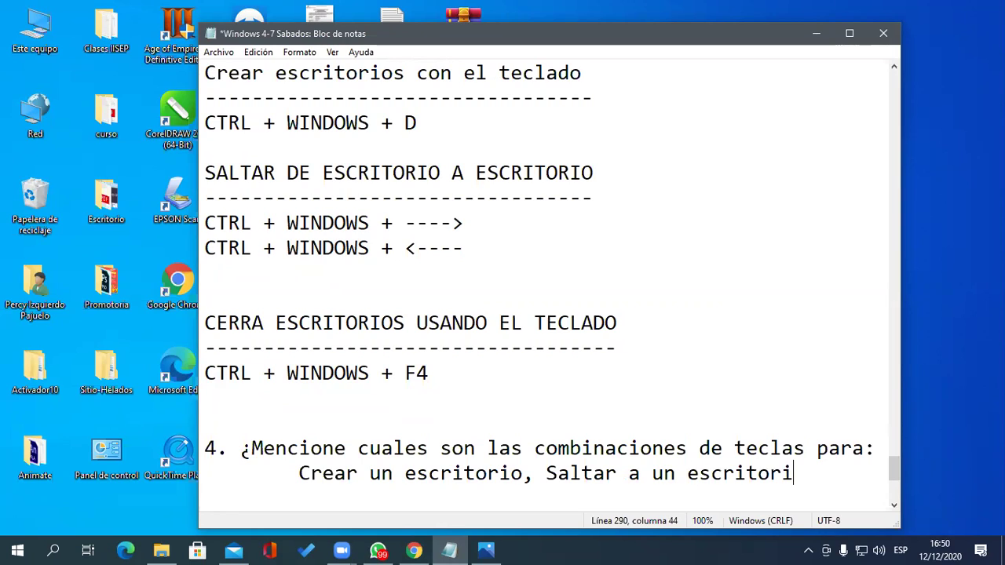
# Step: Add a second indented line to question 4 reading "cerra un escritorio.", leaving blank space after it
pyautogui.press('Return')
pyautogui.press('Tab')
pyautogui.write('cerra un esc')
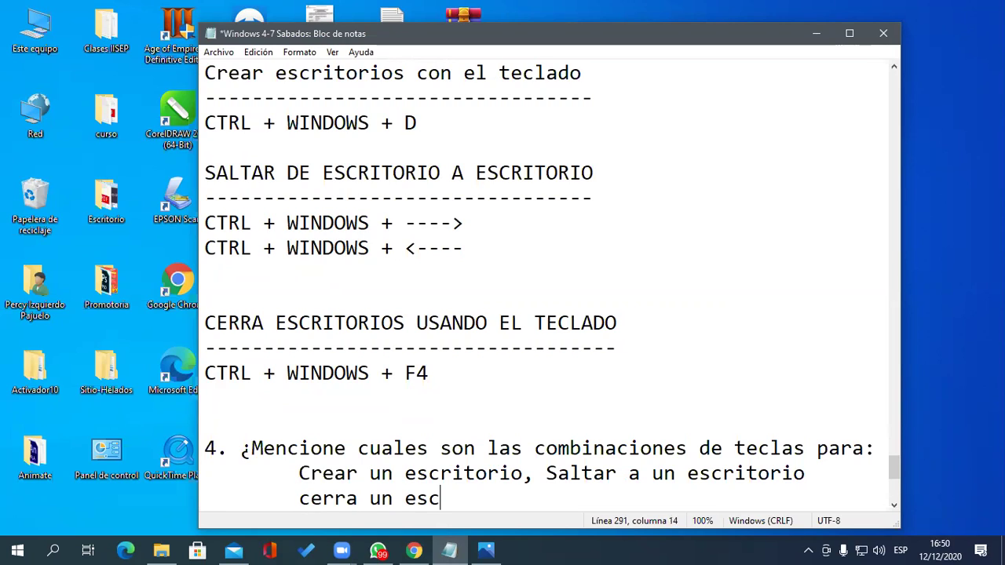
pyautogui.write('ritorio.')
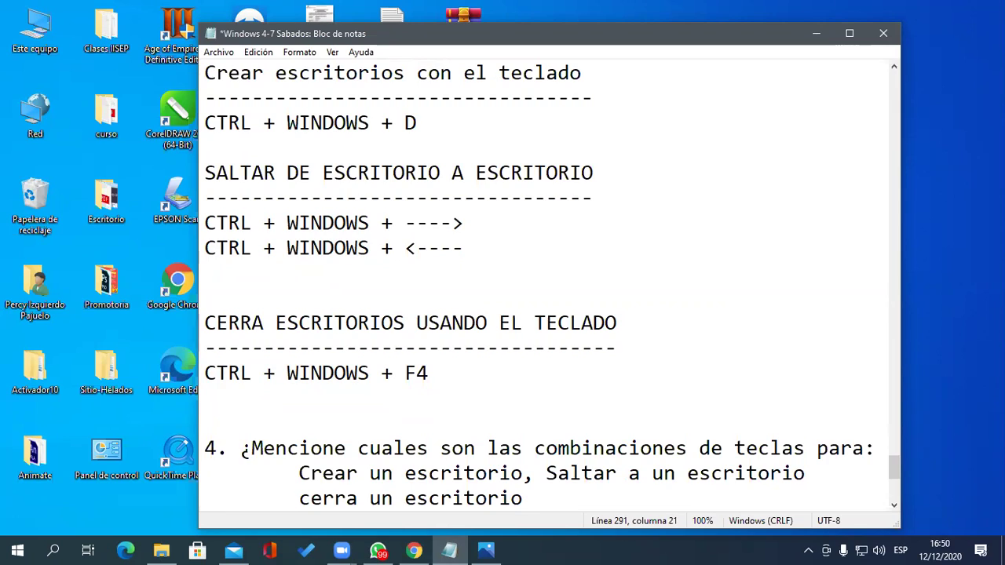
pyautogui.press('Return')
pyautogui.press('Return')
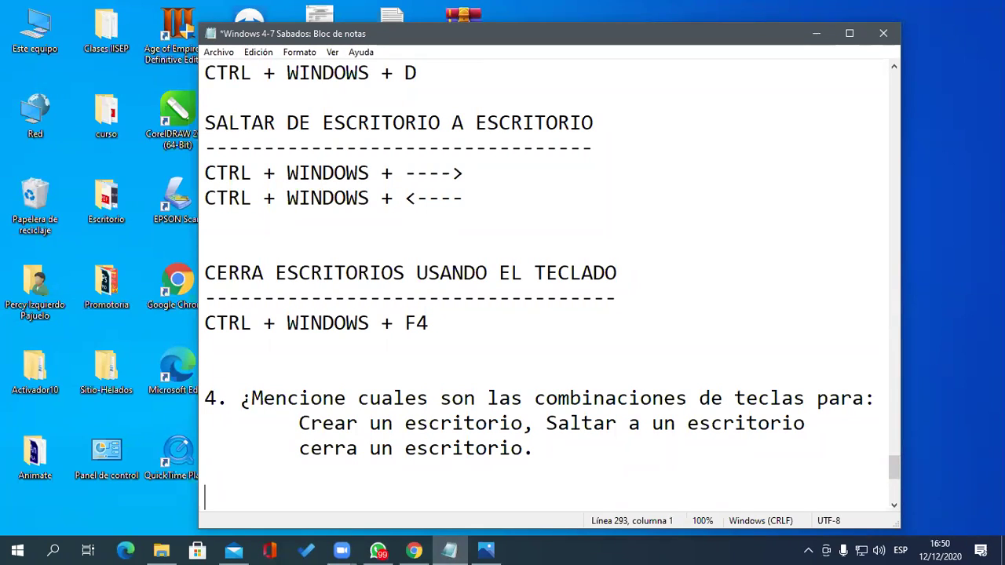
# Step: Below question 4, write the heading "Abrir programas" underlined with a row of dashes, leaving a blank line after it
pyautogui.scroll(-1, 530, 372)
pyautogui.scroll(1, 530, 373)
pyautogui.scroll(-3, 662, 288)
pyautogui.scroll(1, 662, 288)
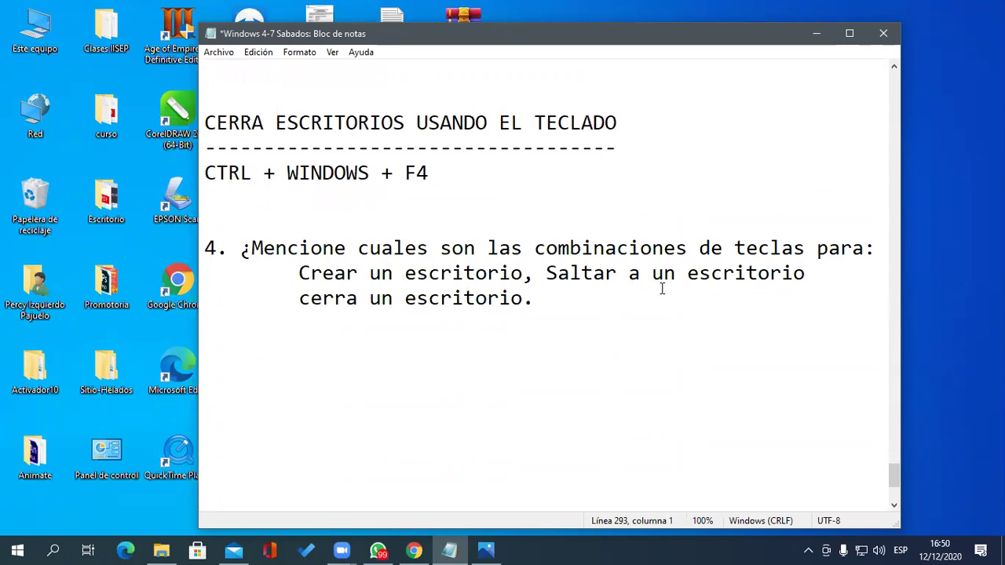
pyautogui.press('Return')
pyautogui.write('Abrir programas')
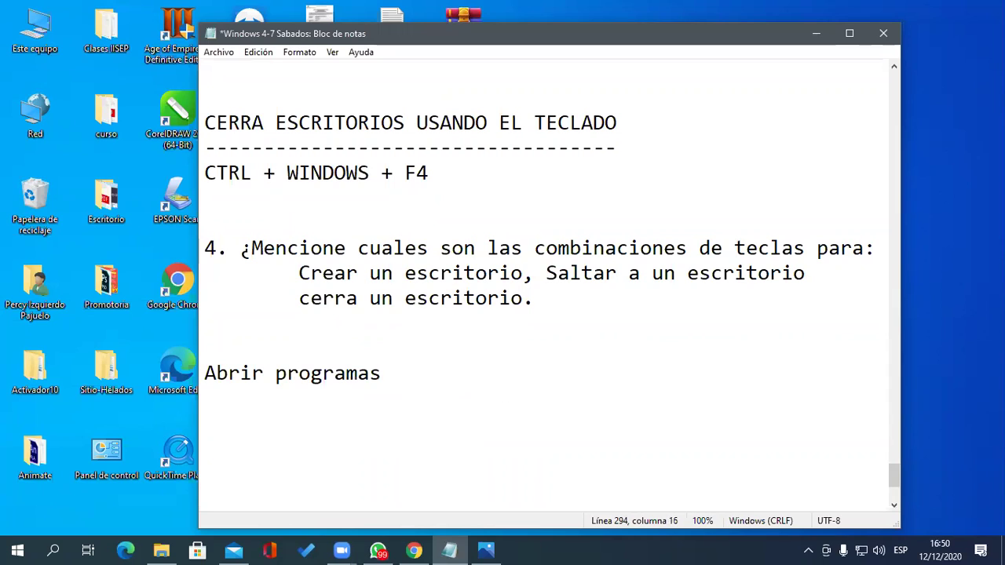
pyautogui.press('Return')
pyautogui.write('---------------')
pyautogui.press('Return')
pyautogui.press('Return')
# Step: Write the heading "Ventana Ejecutar" underlined with dashes of matching length, leaving several blank lines after it
pyautogui.write('Venta')
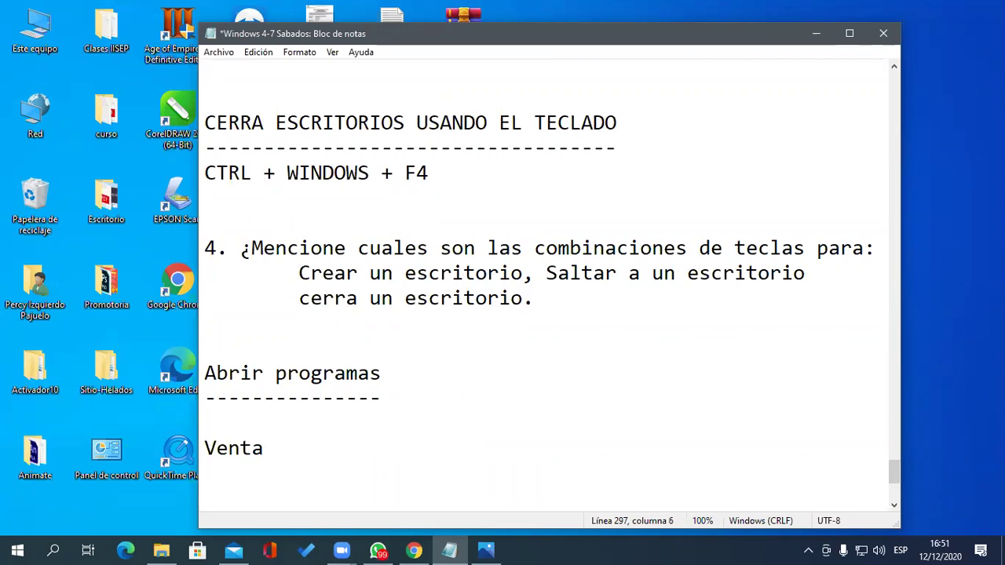
pyautogui.write('na Ejecutar')
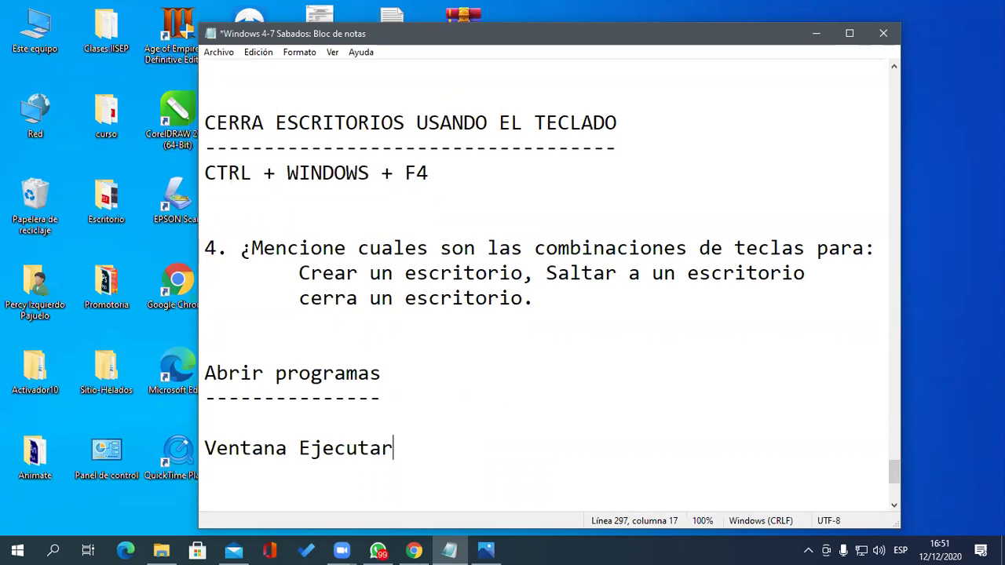
pyautogui.press('Return')
pyautogui.write('-----------------')
pyautogui.press('BackSpace')
pyautogui.press('Return')
pyautogui.press('Return')
pyautogui.press('Return')
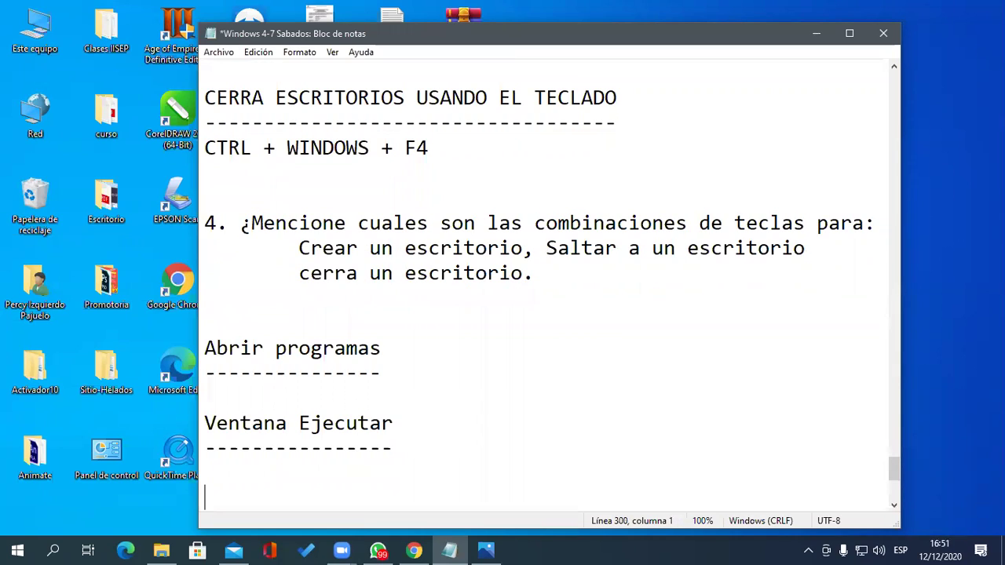
pyautogui.press('Return')
pyautogui.press('Return')
pyautogui.press('Return')
pyautogui.press('Return')
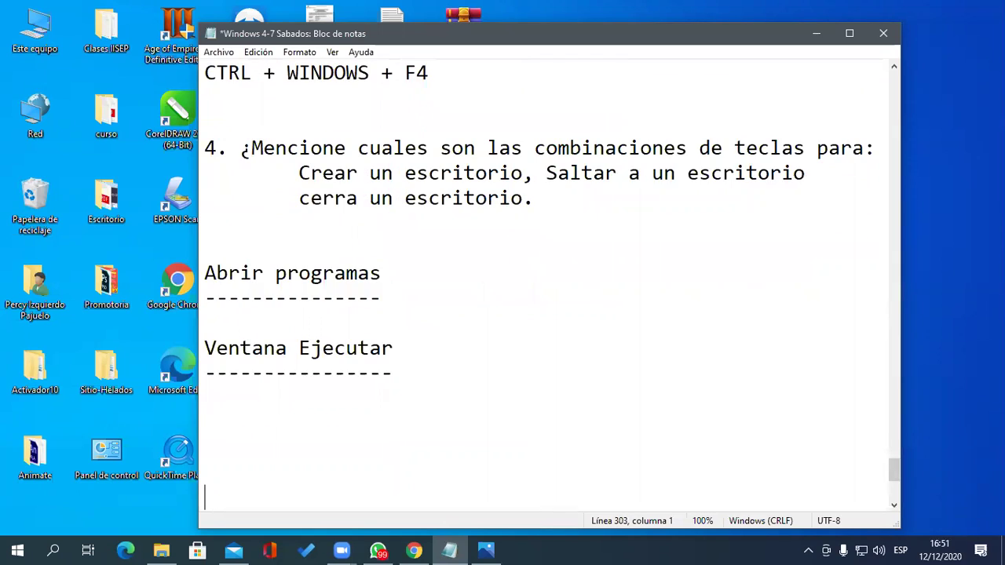
# Step: Insert six blank lines above the Ventana Ejecutar heading to make room under Abrir programas
pyautogui.press('Up')
pyautogui.press('Up')
pyautogui.press('Up')
pyautogui.press('Up')
pyautogui.press('Up')
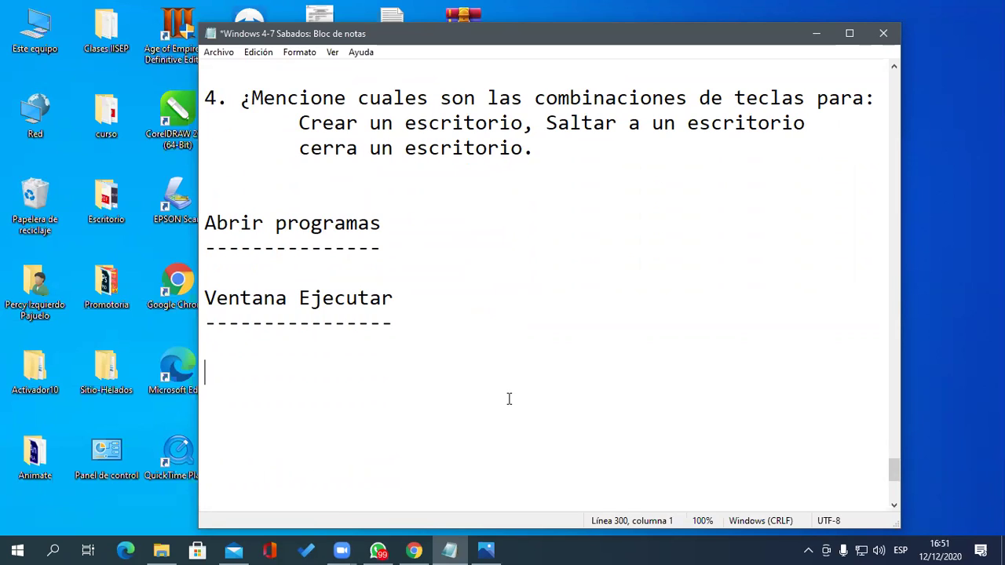
pyautogui.press('Down')
pyautogui.press('Up')
pyautogui.press('Up')
pyautogui.press('Up')
pyautogui.press('Up')
pyautogui.press('Return')
pyautogui.press('Return')
pyautogui.press('Return')
pyautogui.press('Return')
pyautogui.press('Return')
pyautogui.press('Return')
# Step: Write "*Desde el menu inicio" as the first item under the Abrir programas heading
pyautogui.press('Up')
pyautogui.press('Up')
pyautogui.press('Up')
pyautogui.press('Up')
pyautogui.press('Up')
pyautogui.press('Up')
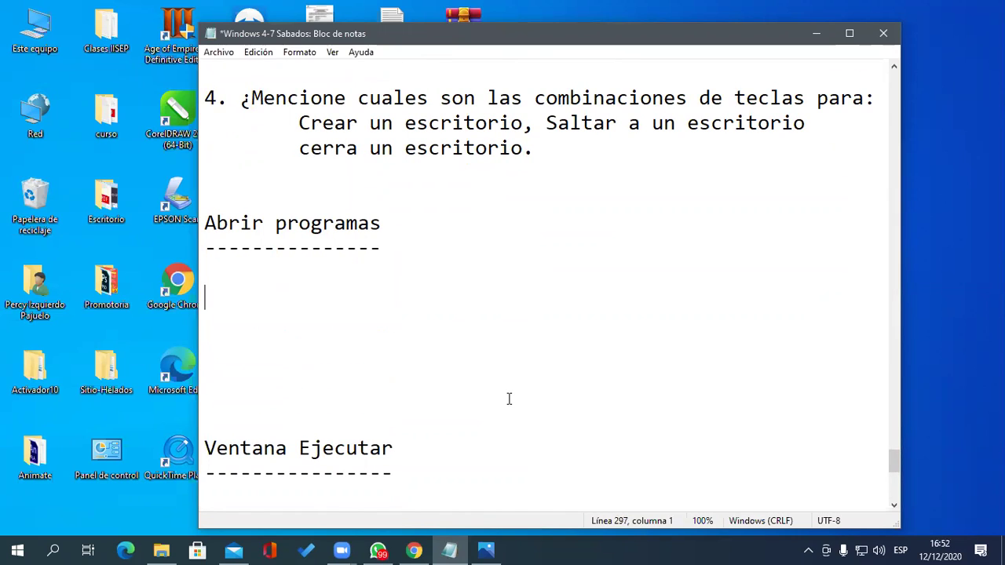
pyautogui.write('*Desd')
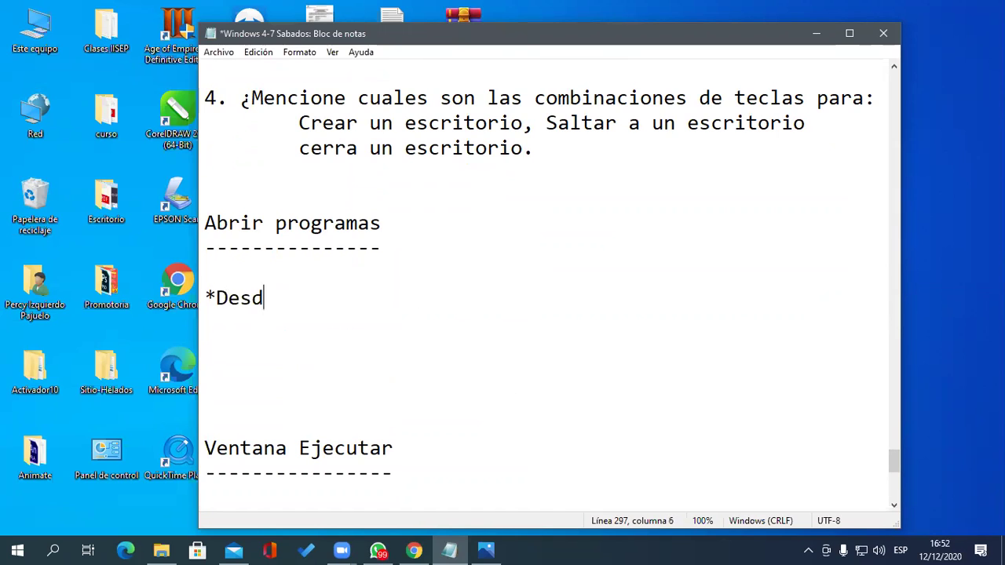
pyautogui.write('e el menu inicio')
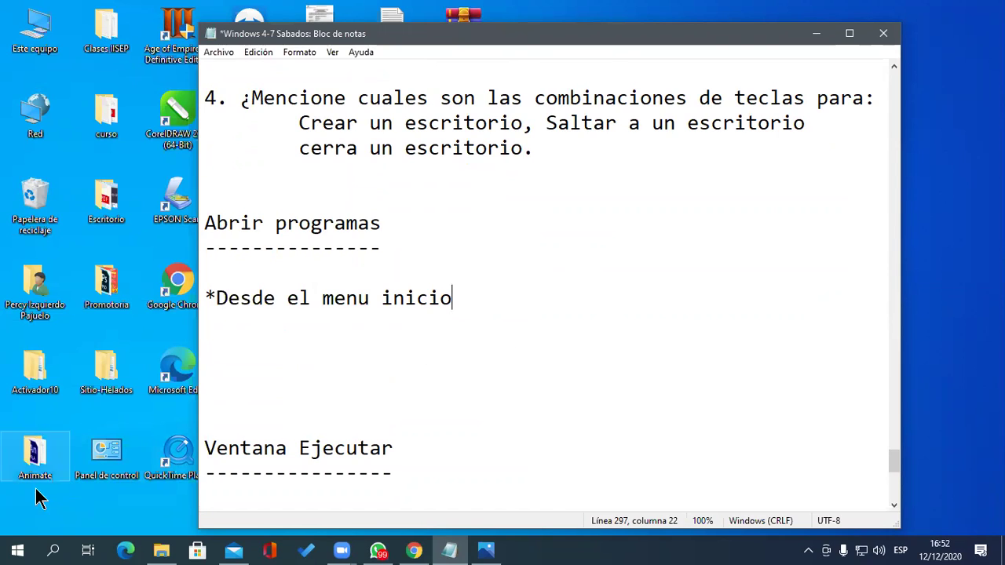
# Step: Browse the Start menu's application list, launch Publisher from it and close Publisher again
pyautogui.click(18, 552)
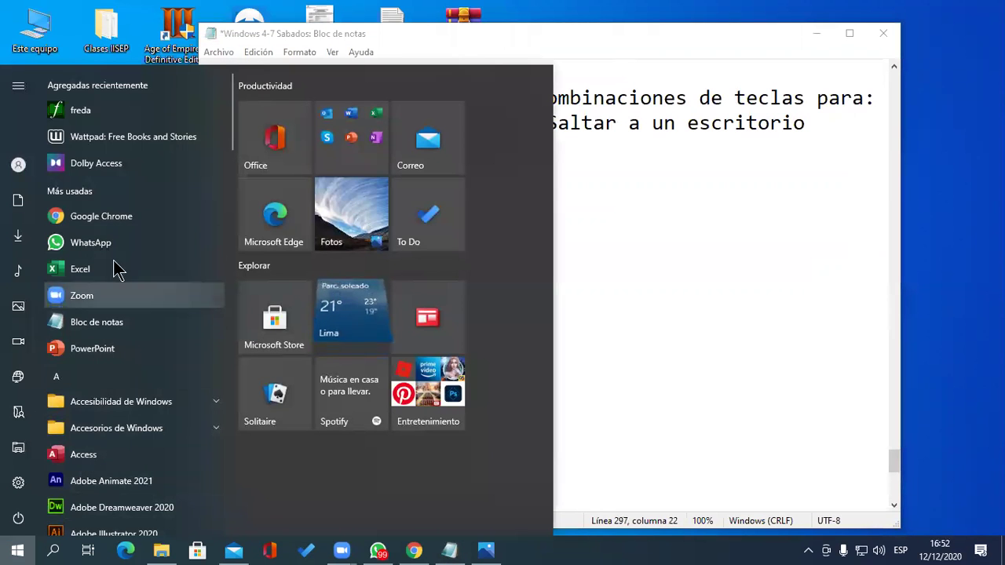
pyautogui.scroll(-5, 118, 153)
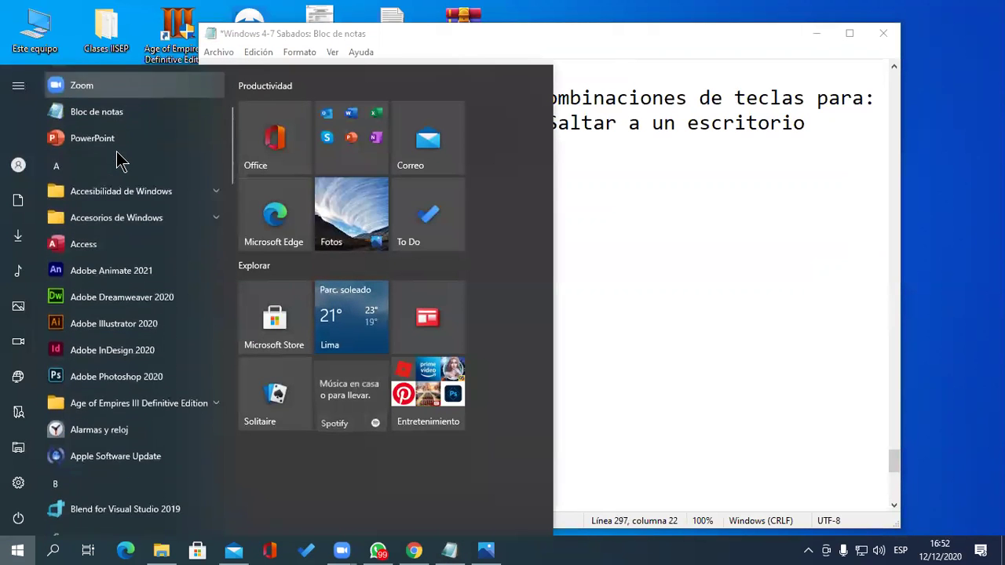
pyautogui.scroll(-7, 118, 176)
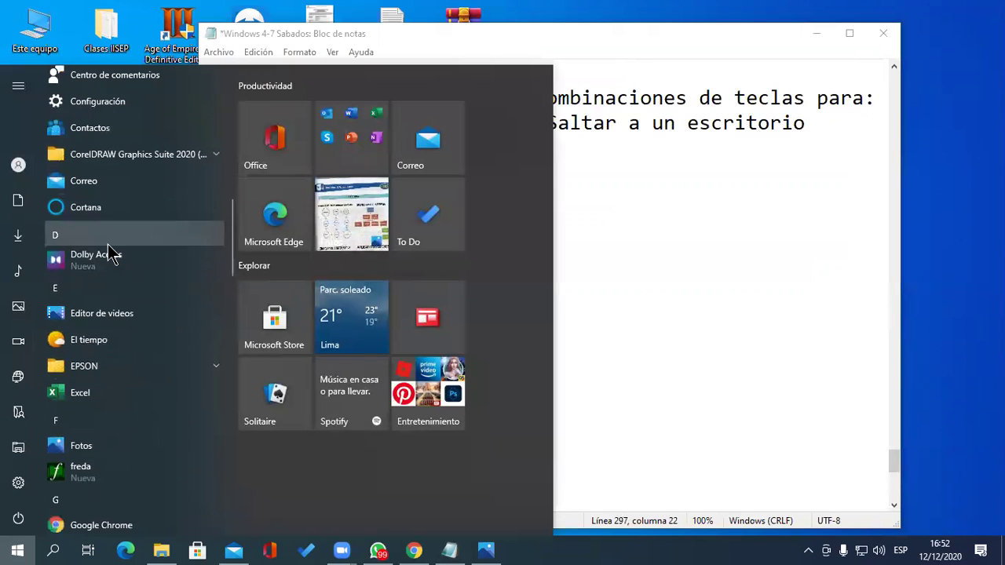
pyautogui.scroll(2, 123, 300)
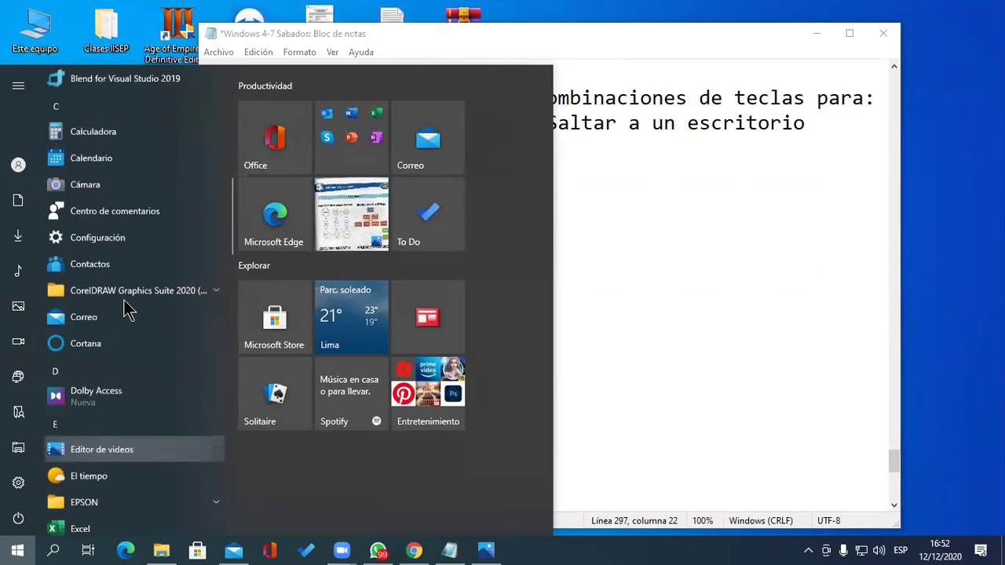
pyautogui.scroll(2, 128, 309)
pyautogui.scroll(-7, 128, 309)
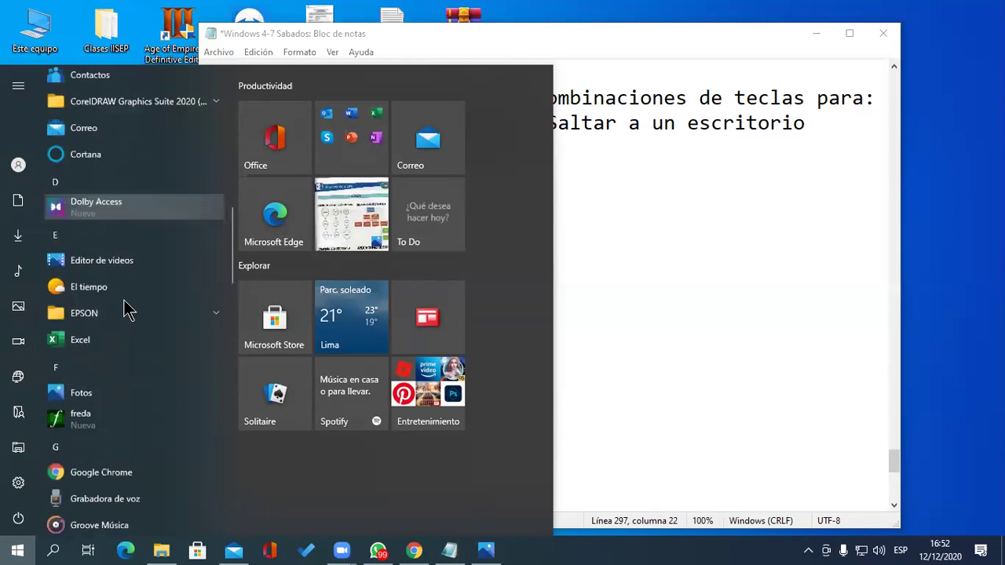
pyautogui.scroll(-8, 128, 310)
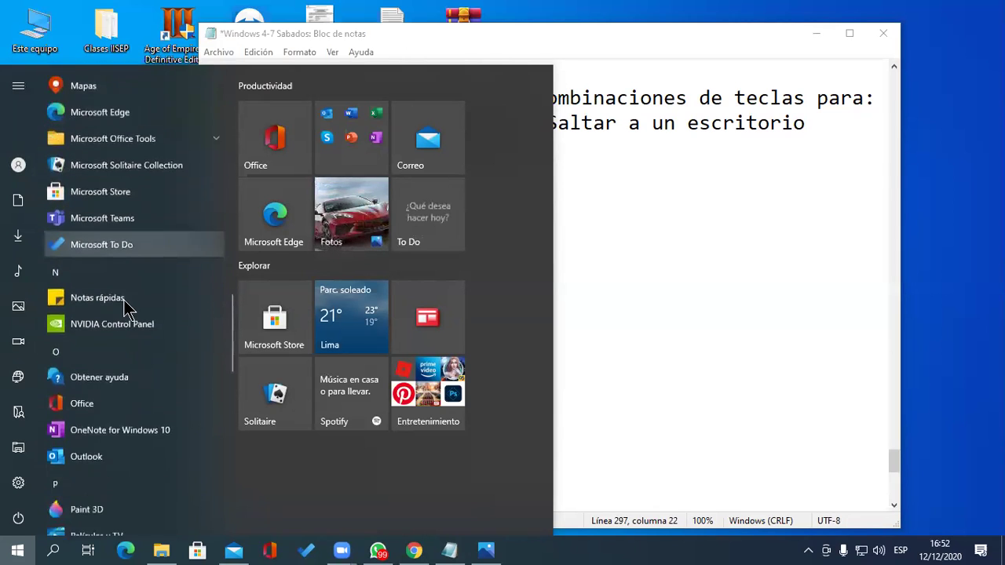
pyautogui.scroll(-7, 155, 351)
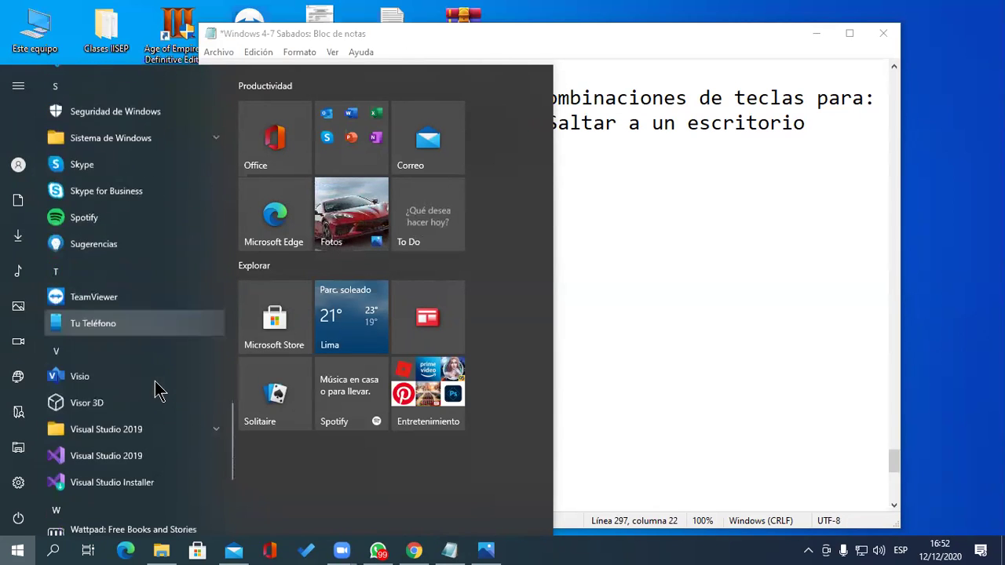
pyautogui.scroll(6, 156, 389)
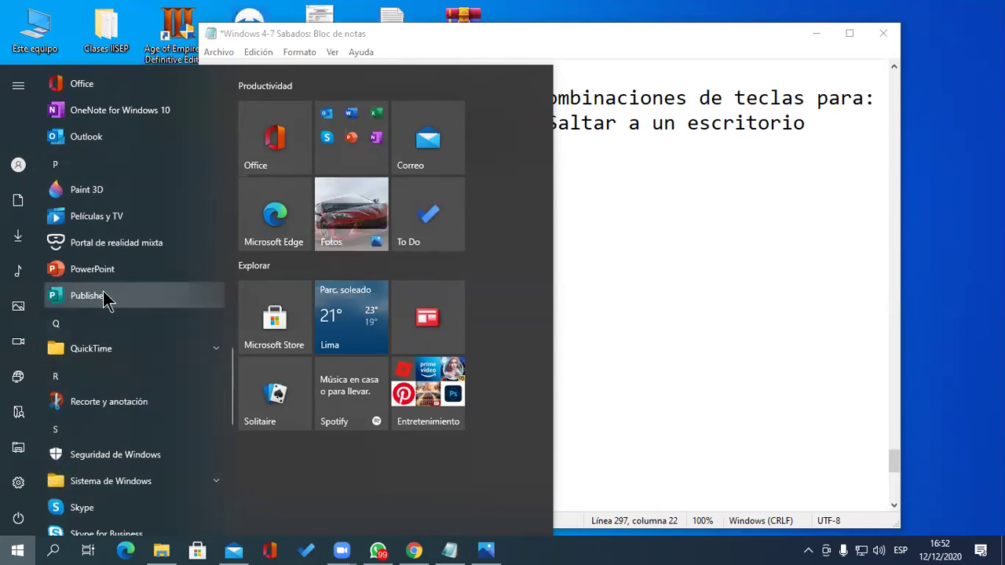
pyautogui.click(92, 309)
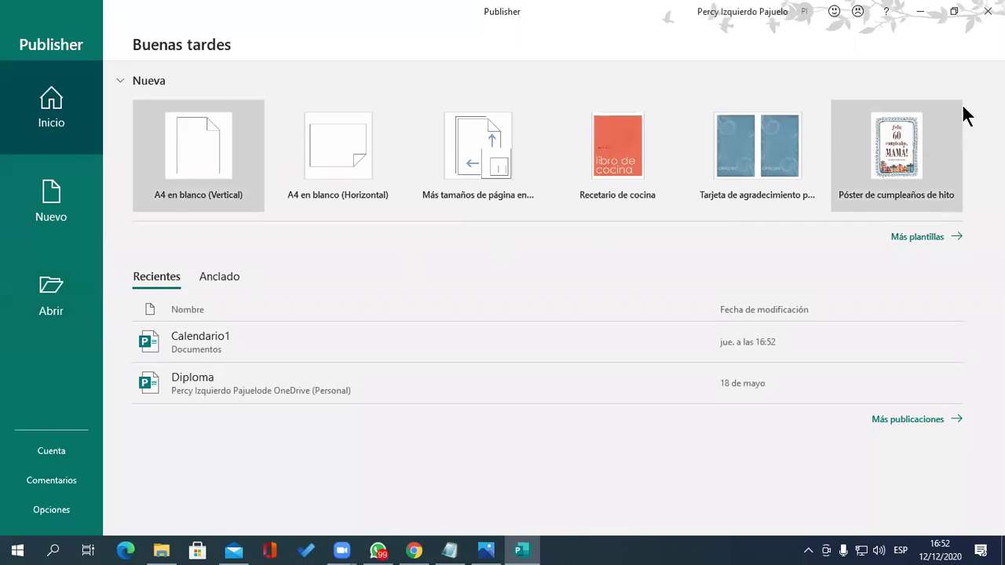
pyautogui.click(988, 11)
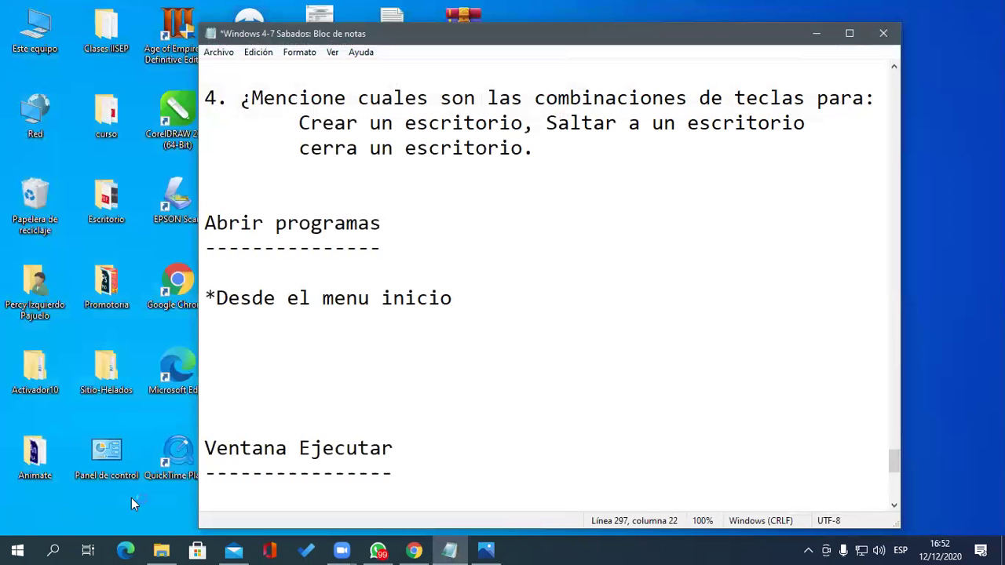
pyautogui.click(17, 550)
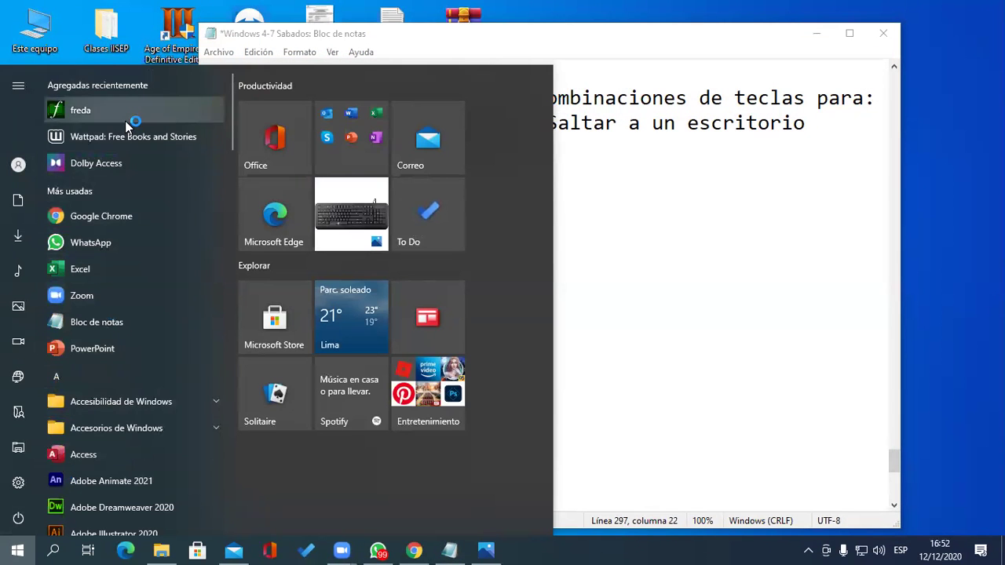
pyautogui.scroll(-5, 125, 259)
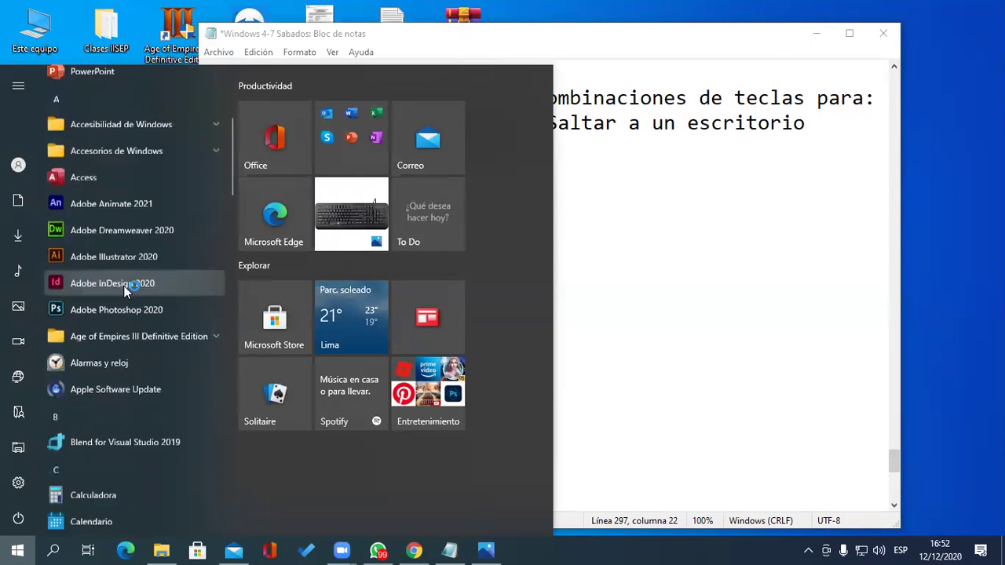
pyautogui.scroll(-1, 125, 289)
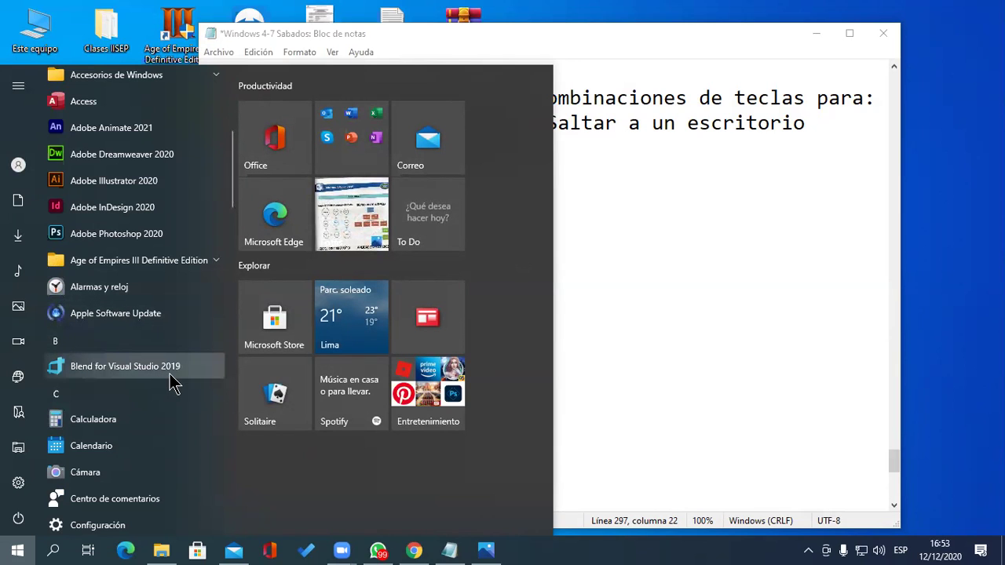
# Step: Back in the notes, write "*Usando el buscador de windows" directly below the Desde el menu inicio item
pyautogui.click(722, 345)
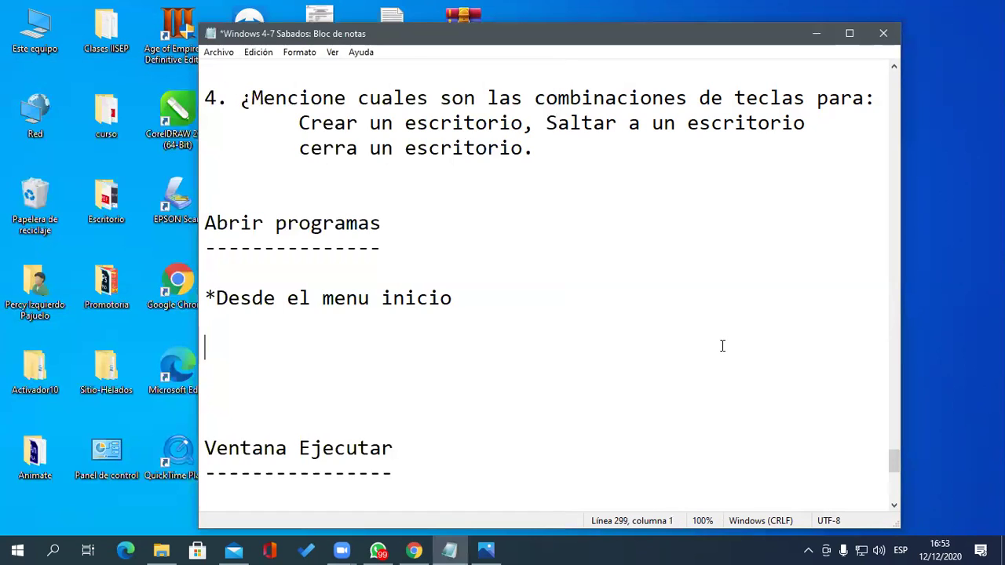
pyautogui.press('Up')
pyautogui.write('*Usando')
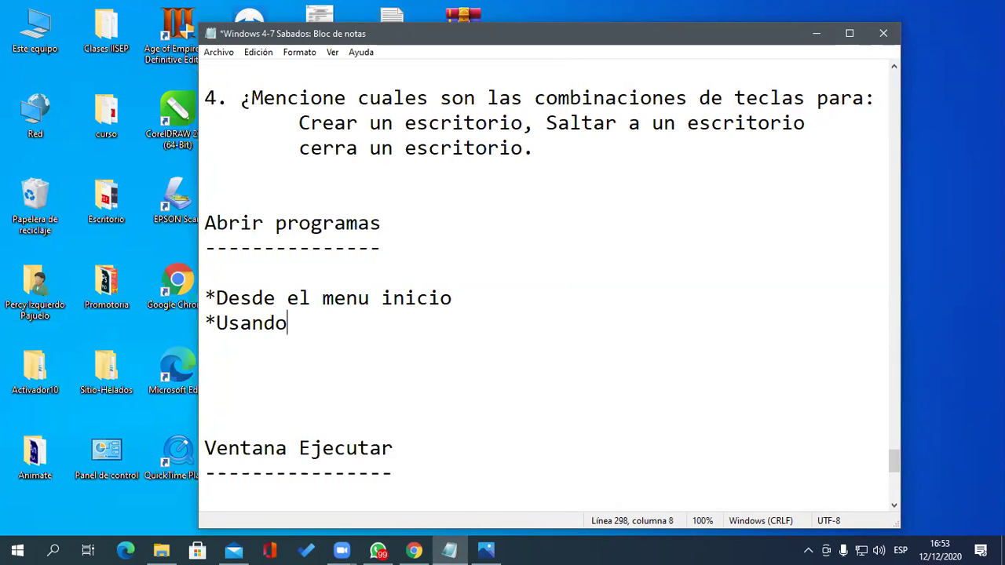
pyautogui.write(' el buscad')
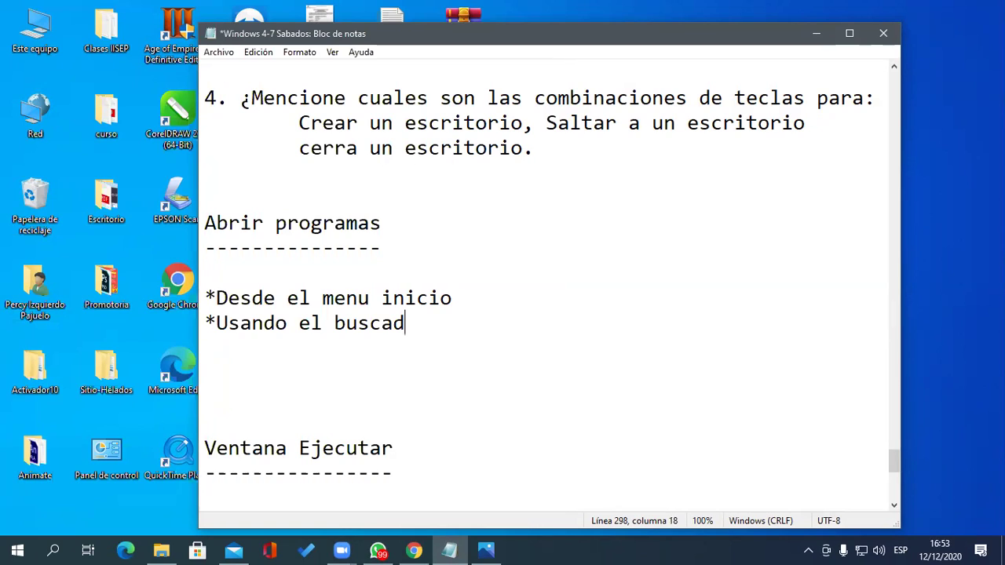
pyautogui.write('or de windows')
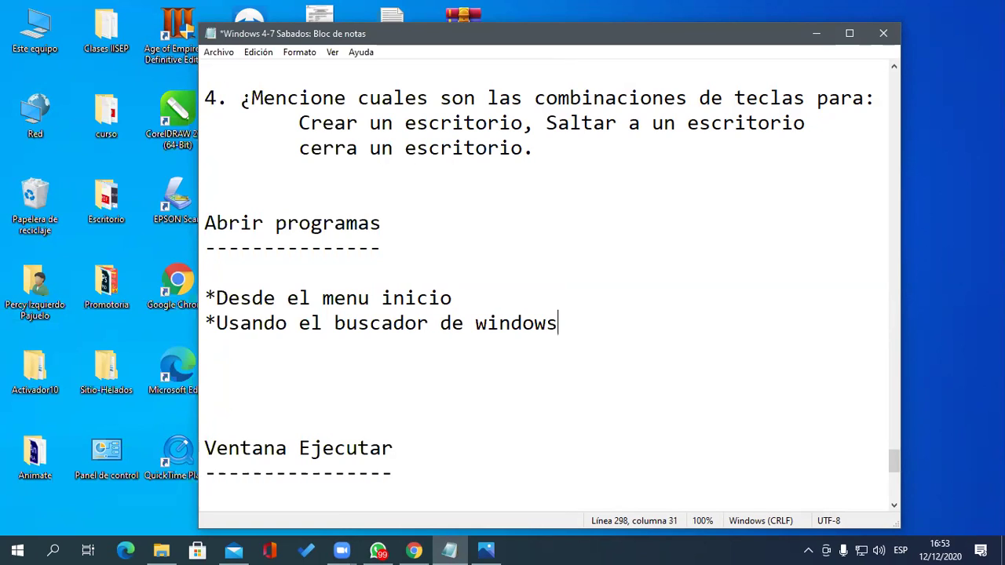
# Step: Add an indented "(CORTANA)" line directly below the Usando el buscador de windows item
pyautogui.press('Return')
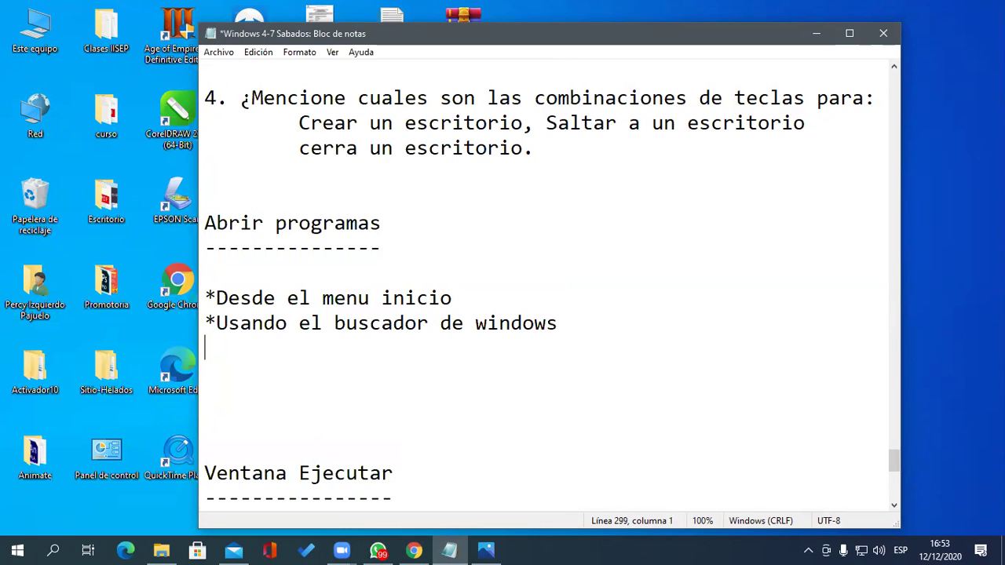
pyautogui.write('(CORTANA)')
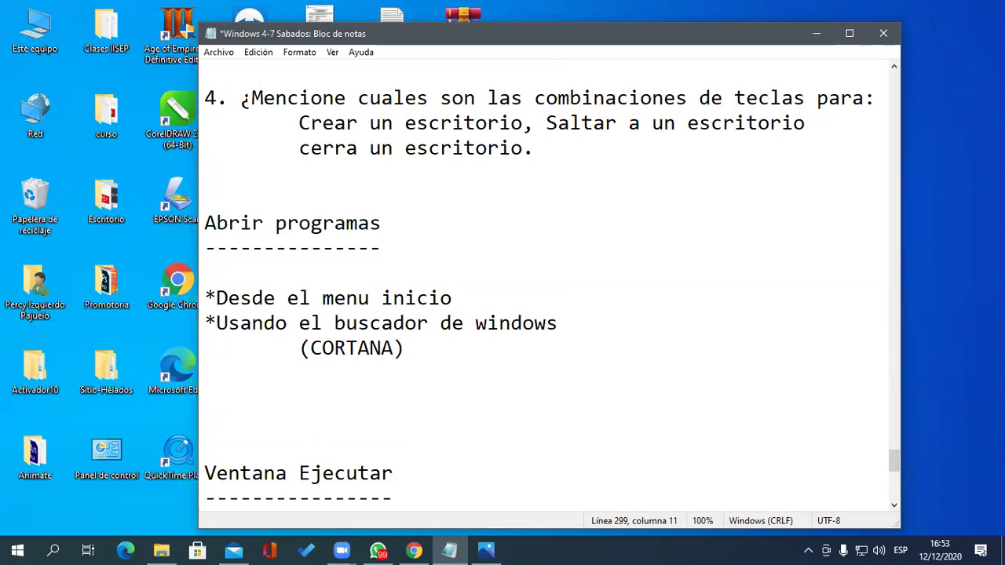
# Step: Write the review question "5. ¿Que es cortana?" below question 4, keeping a blank line above the Abrir programas heading
pyautogui.click(291, 208)
pyautogui.press('Return')
pyautogui.press('Up')
pyautogui.write('5. ')
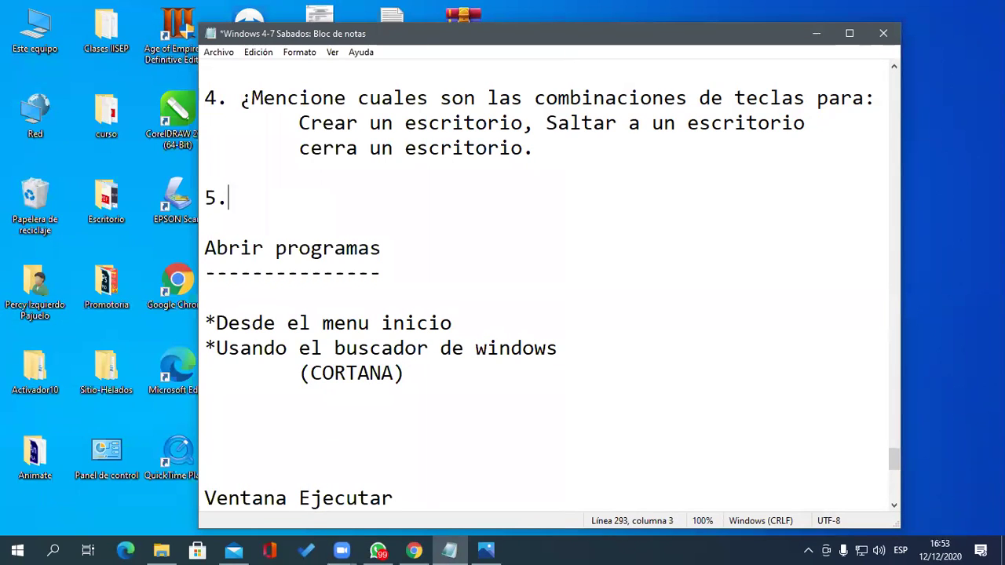
pyautogui.write('¿qUE')
pyautogui.press('BackSpace')
pyautogui.press('BackSpace')
pyautogui.press('BackSpace')
pyautogui.write('q')
pyautogui.press('BackSpace')
pyautogui.write('Que ')
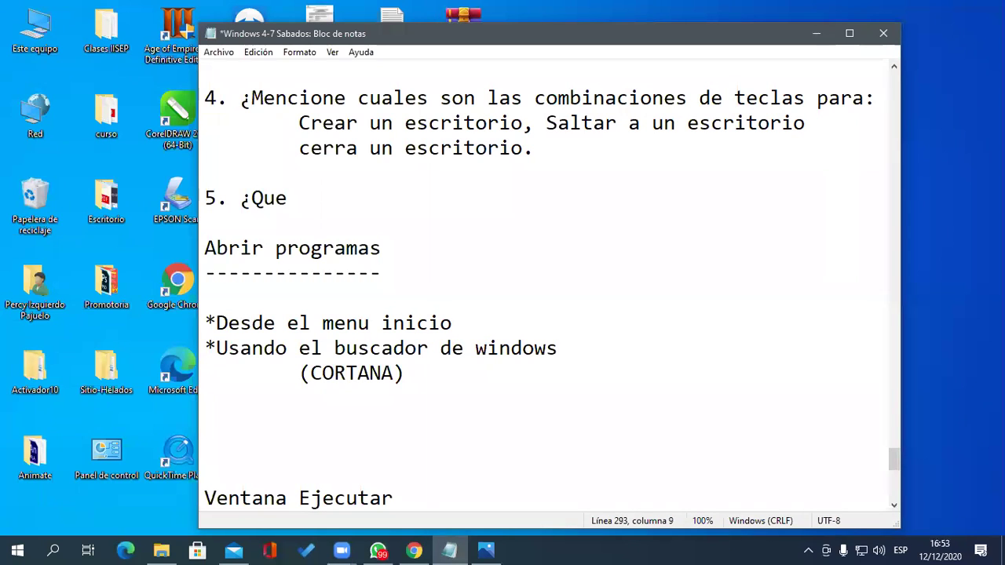
pyautogui.write('es cortana?')
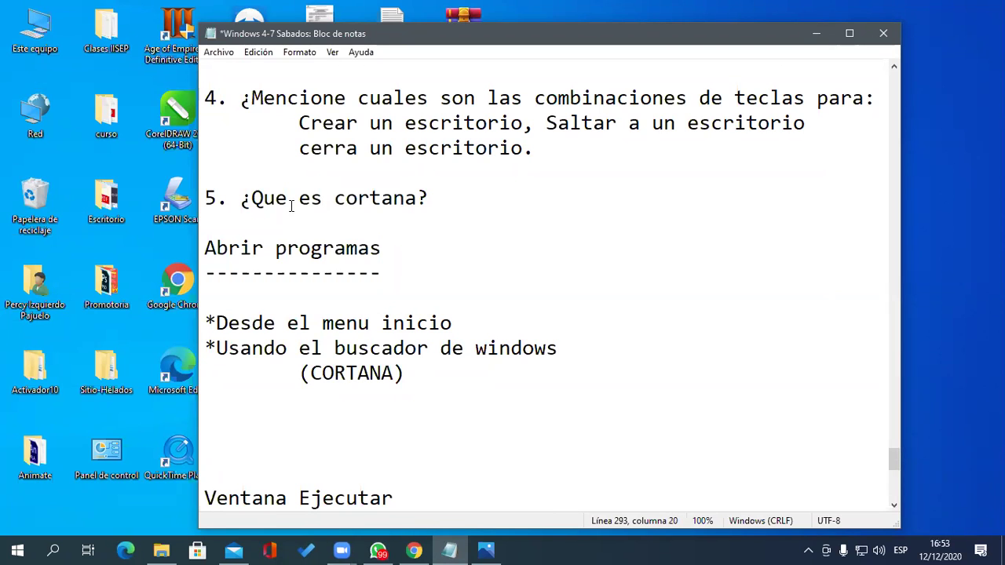
# Step: Place the text cursor on the empty line directly beneath (CORTANA) in the Abrir programas section
pyautogui.scroll(-1, 358, 303)
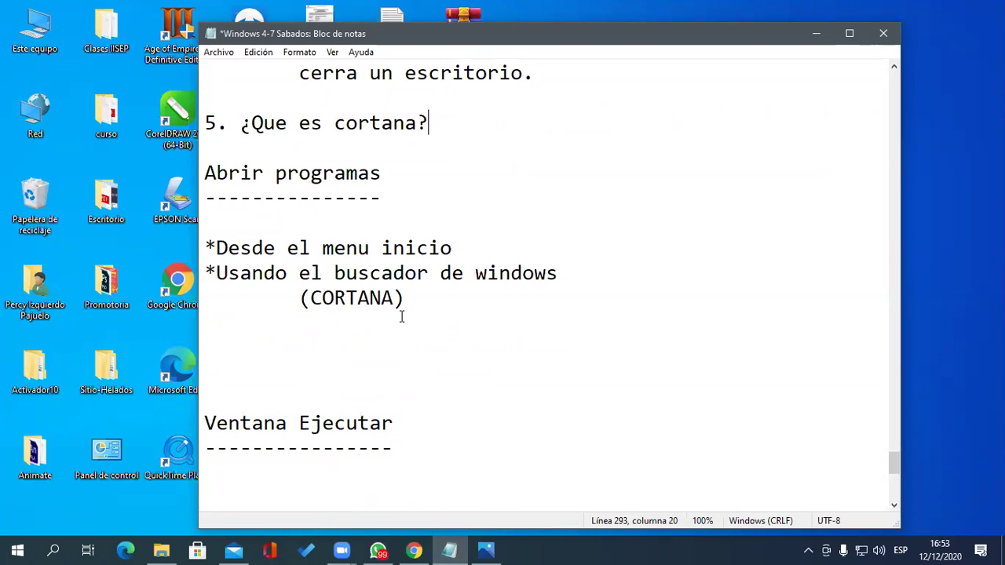
pyautogui.scroll(1, 446, 330)
pyautogui.scroll(-3, 446, 333)
pyautogui.scroll(1, 362, 300)
pyautogui.click(253, 262)
pyautogui.click(252, 252)
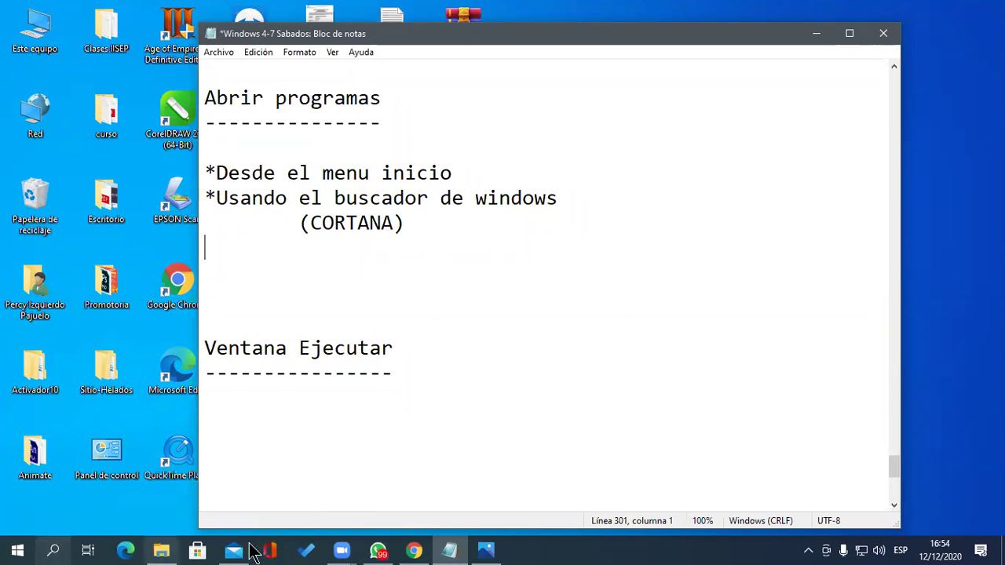
# Step: Show the Cortana button on the taskbar and open Cortana from it
pyautogui.rightClick(643, 549)
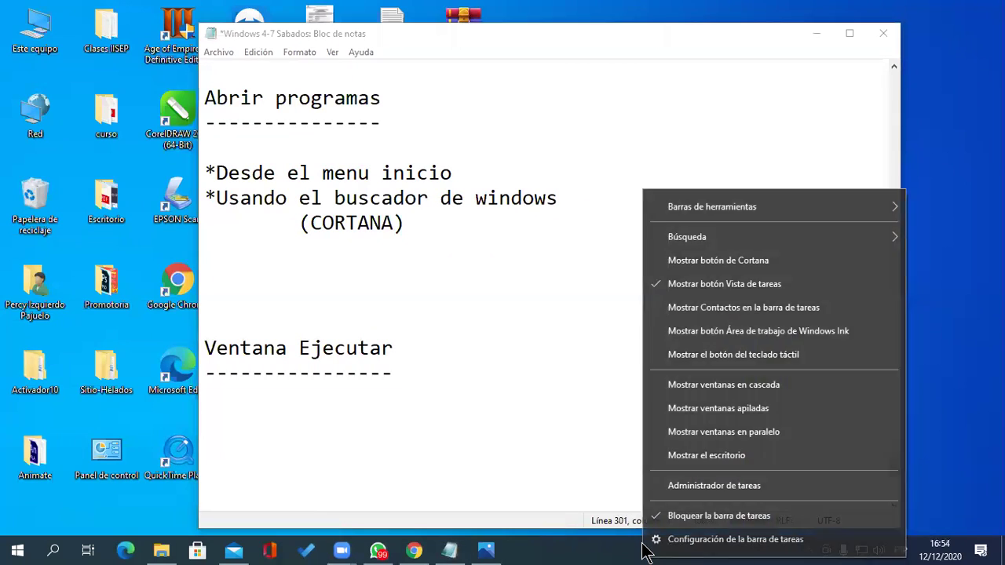
pyautogui.click(622, 552)
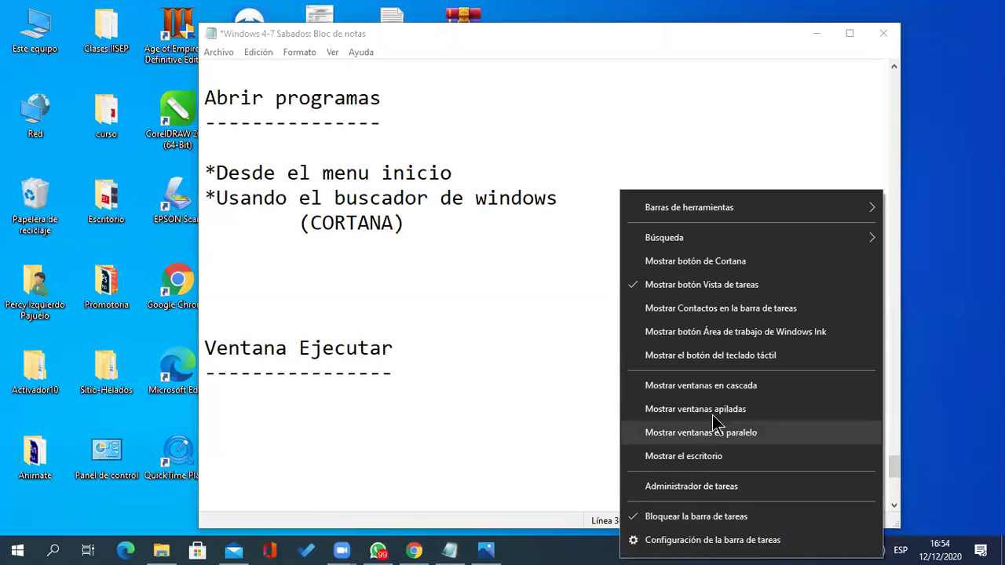
pyautogui.click(708, 266)
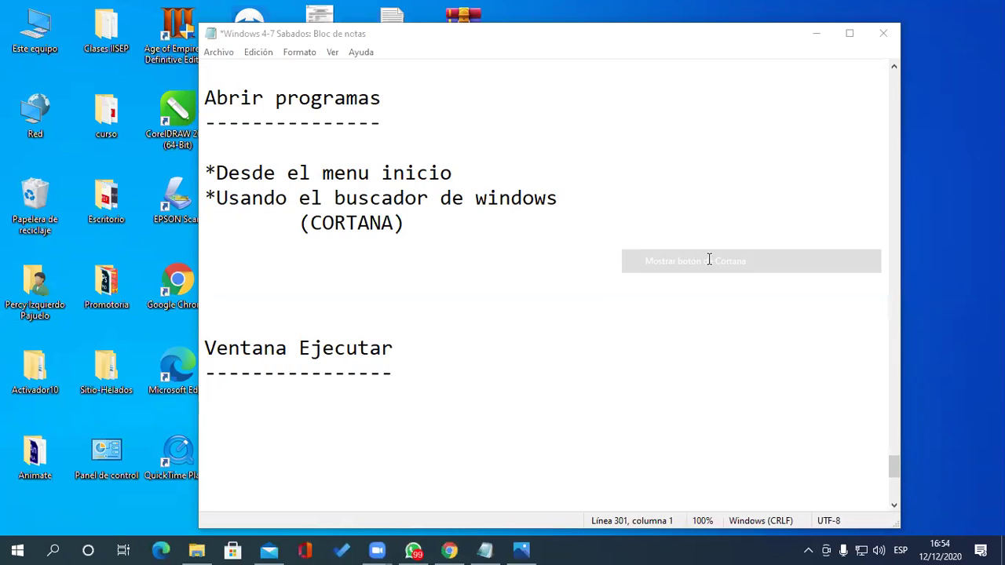
pyautogui.click(89, 551)
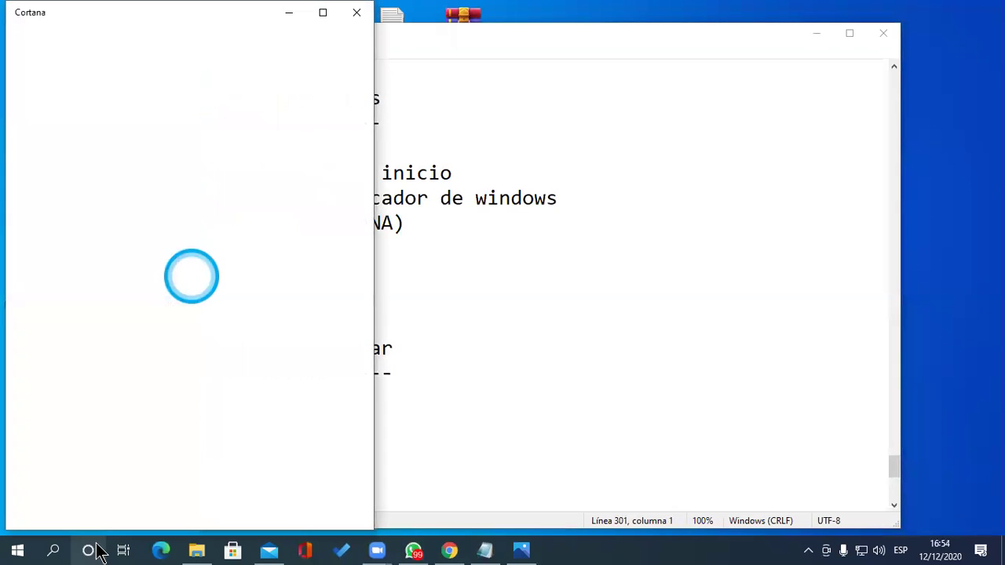